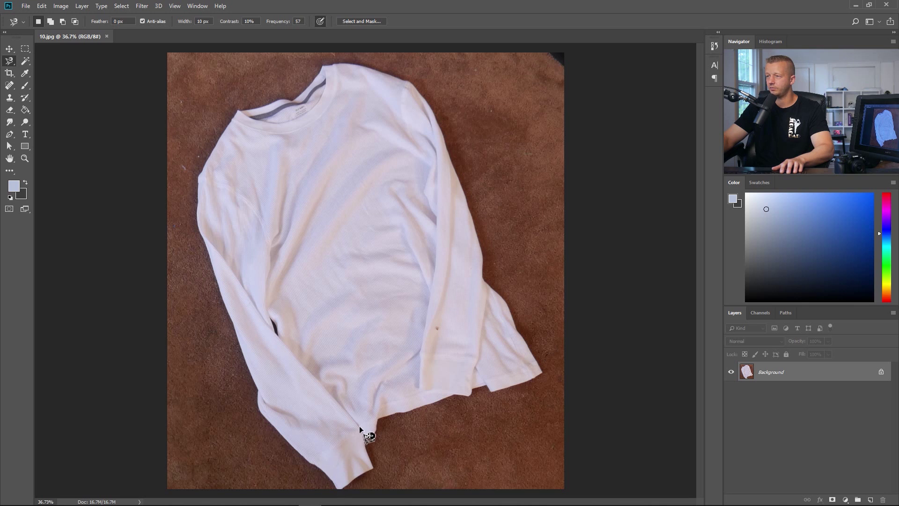
- Trace the outline of the white shirt with the Magnetic Lasso and close it into a selection
{"action": "scroll", "coordinate": [382, 319], "scroll_direction": "up", "scroll_amount": 2}
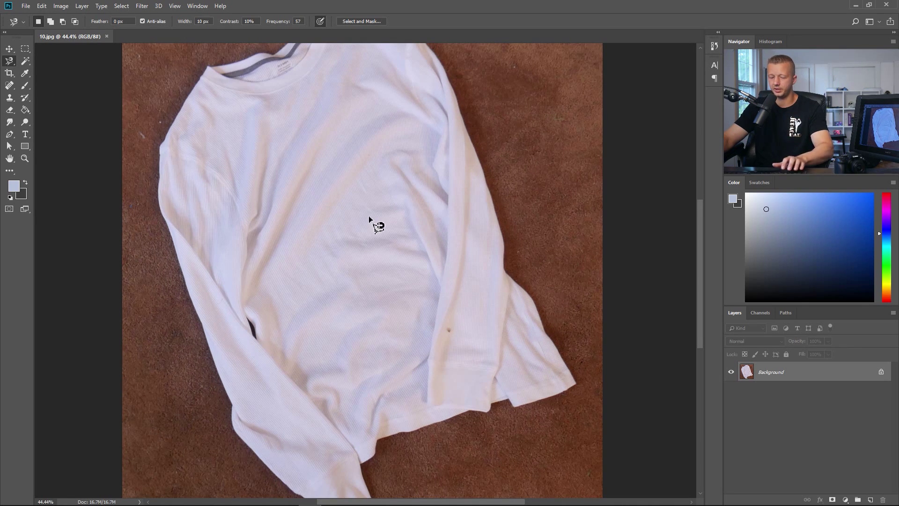
{"action": "scroll", "coordinate": [369, 215], "scroll_direction": "down", "scroll_amount": 2}
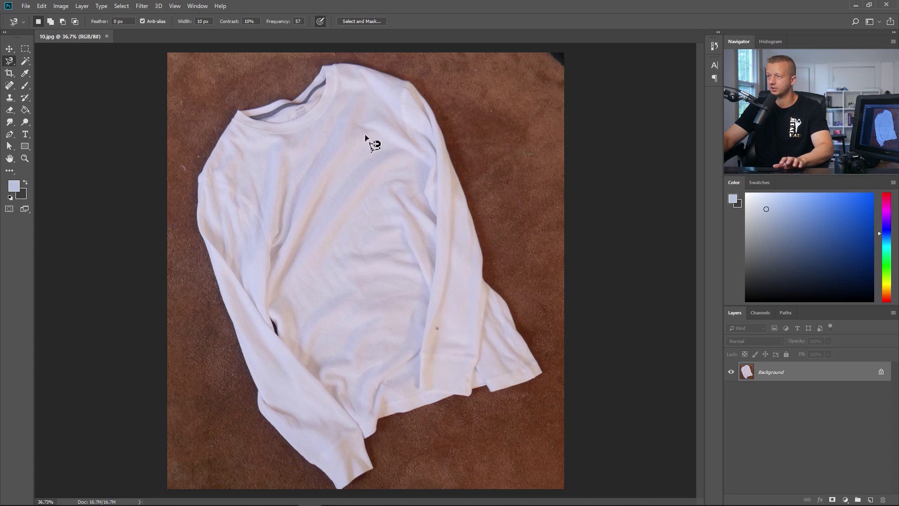
{"action": "left_click", "coordinate": [323, 66]}
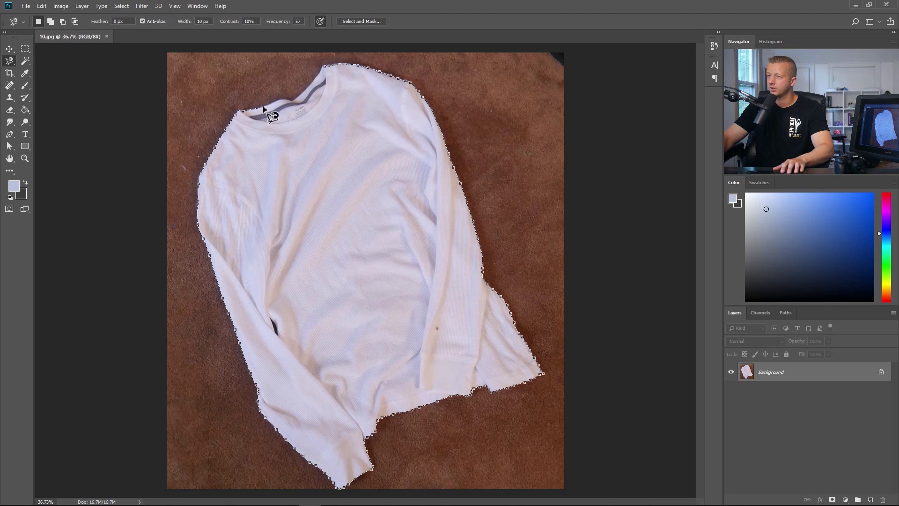
{"action": "left_click", "coordinate": [324, 66]}
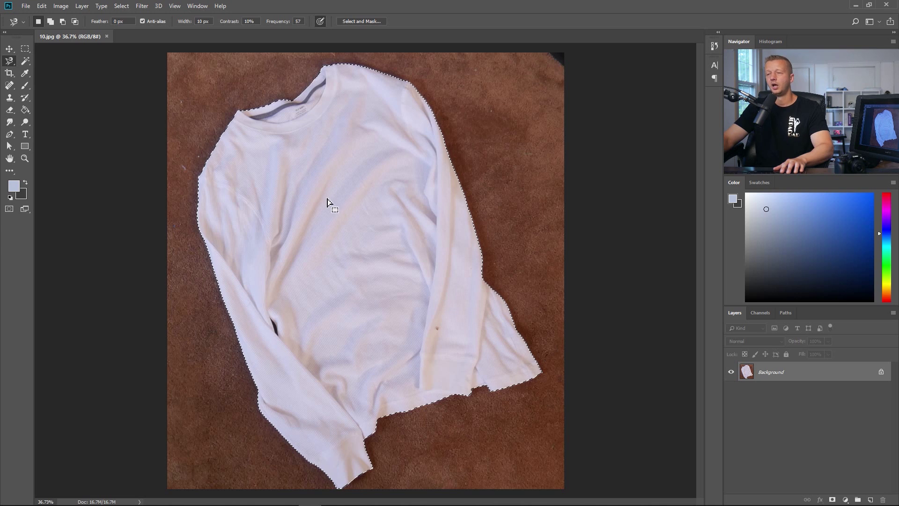
{"action": "left_click", "coordinate": [847, 500]}
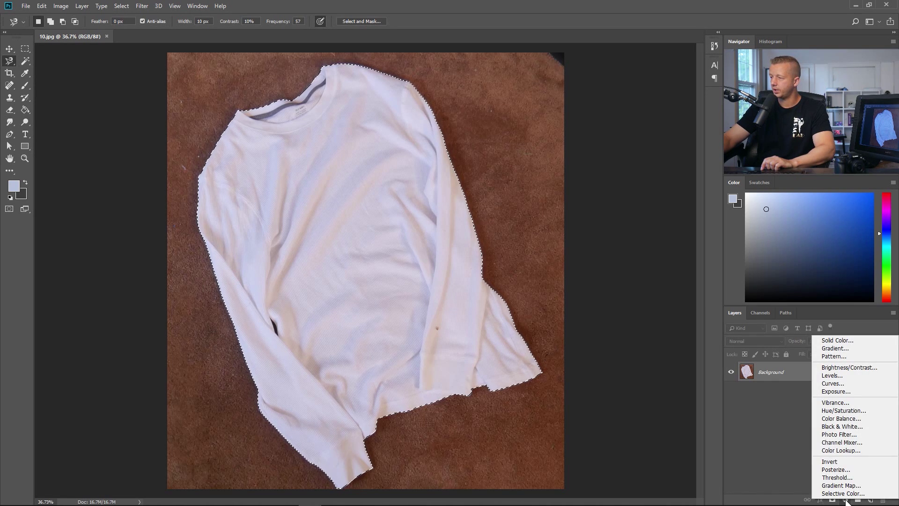
{"action": "left_click", "coordinate": [829, 342]}
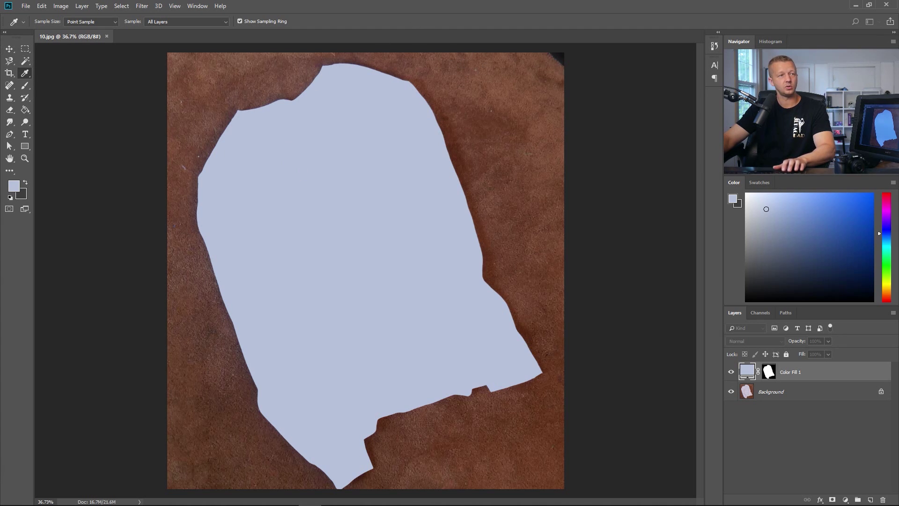
{"action": "left_click_drag", "start_coordinate": [439, 237], "coordinate": [416, 162]}
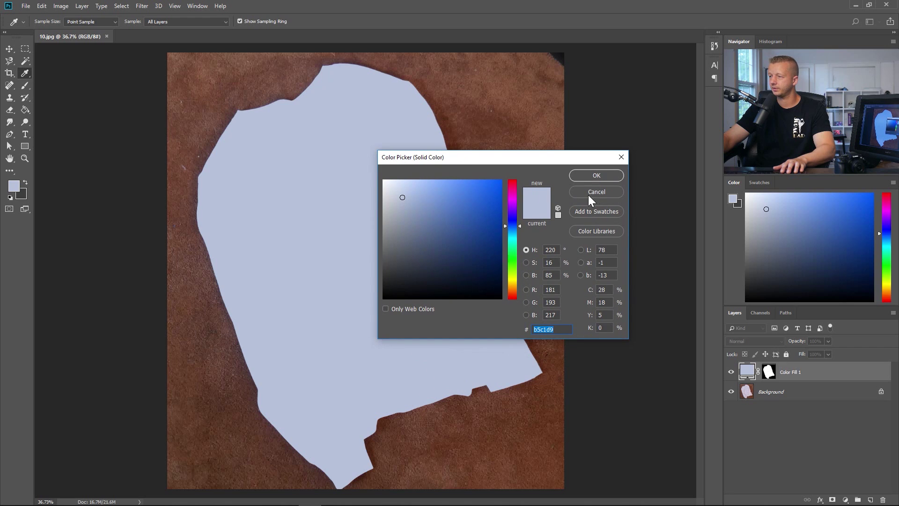
{"action": "left_click", "coordinate": [600, 196]}
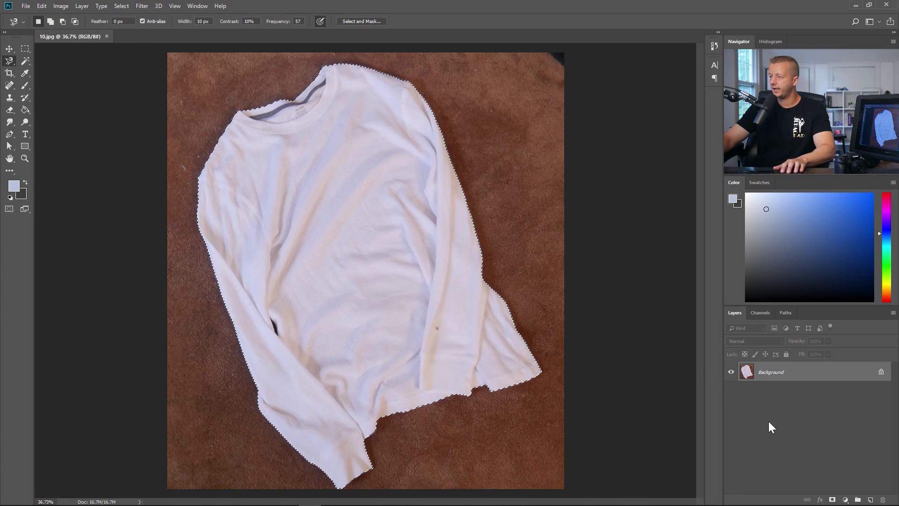
{"action": "left_click", "coordinate": [845, 500]}
{"action": "left_click", "coordinate": [487, 7]}
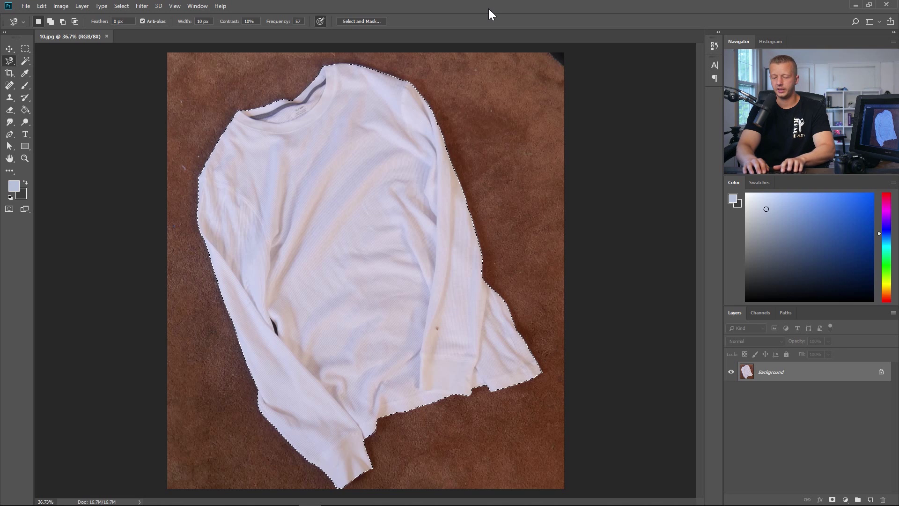
- Invert the selection so that it covers the brown background around the shirt
{"action": "key", "text": "ctrl+shift+i"}
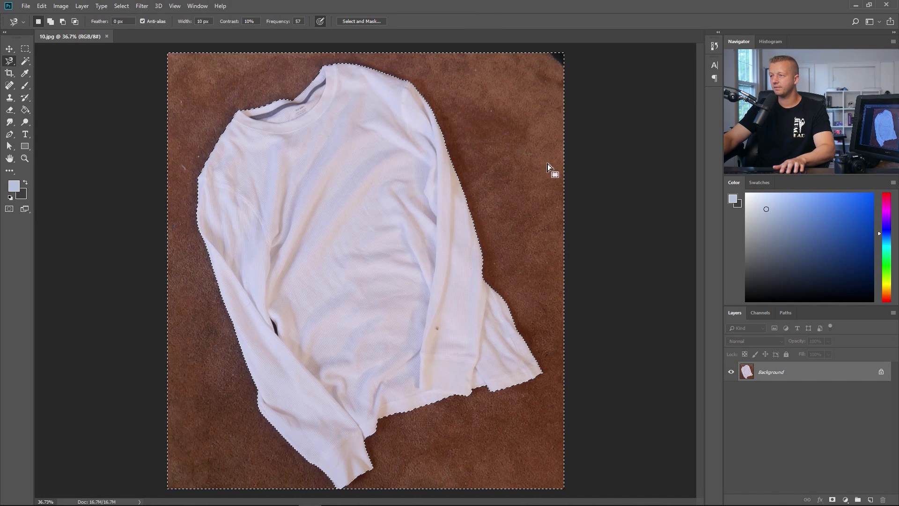
{"action": "left_click", "coordinate": [124, 5]}
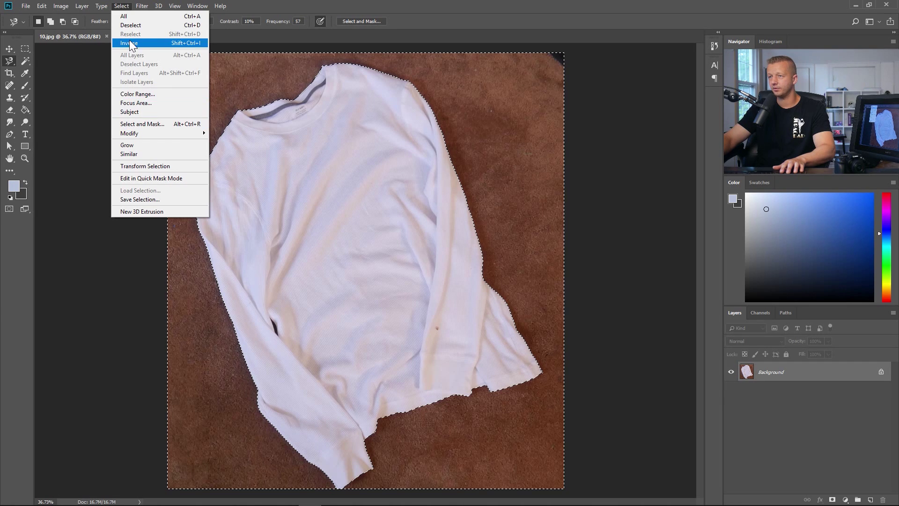
{"action": "left_click", "coordinate": [311, 7]}
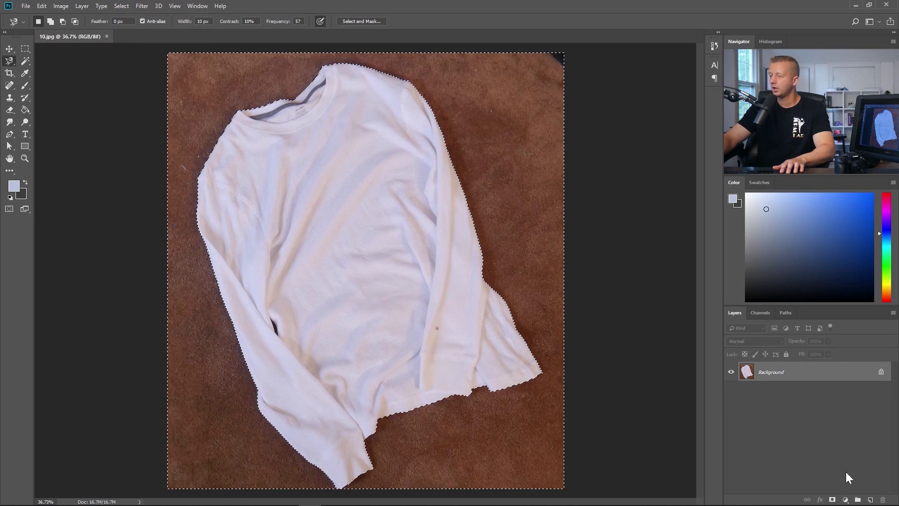
- Add a Solid Color fill layer over the selected background, using the blue-grey colour #868d99
{"action": "left_click", "coordinate": [845, 500]}
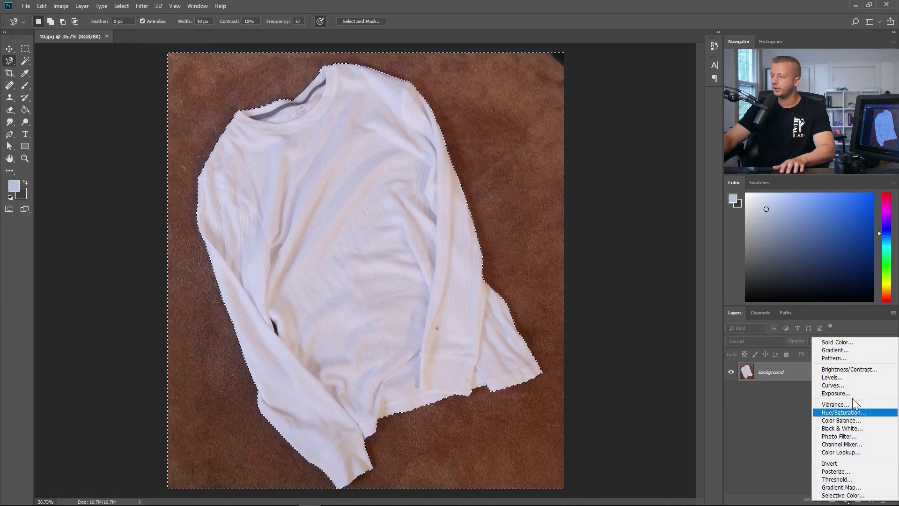
{"action": "left_click", "coordinate": [834, 343]}
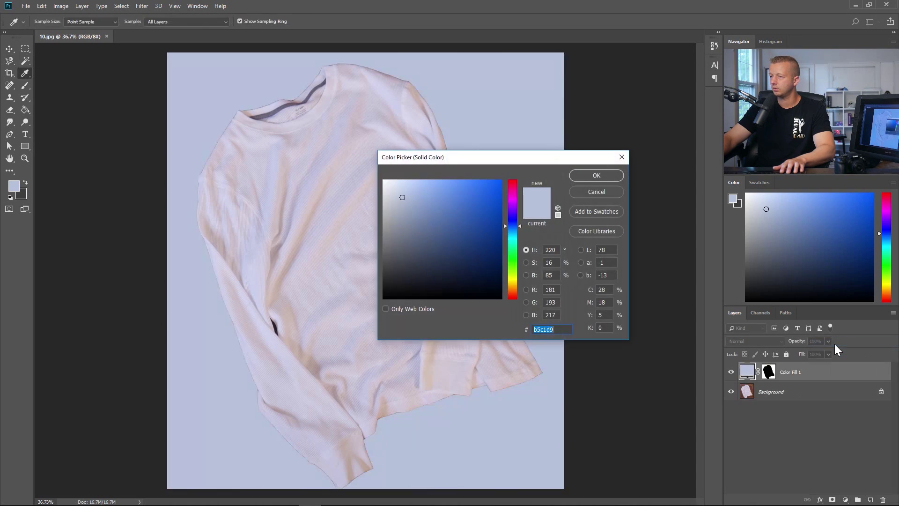
{"action": "left_click_drag", "start_coordinate": [494, 159], "coordinate": [540, 127]}
{"action": "left_click", "coordinate": [318, 293]}
{"action": "left_click", "coordinate": [515, 209]}
{"action": "left_click", "coordinate": [476, 198]}
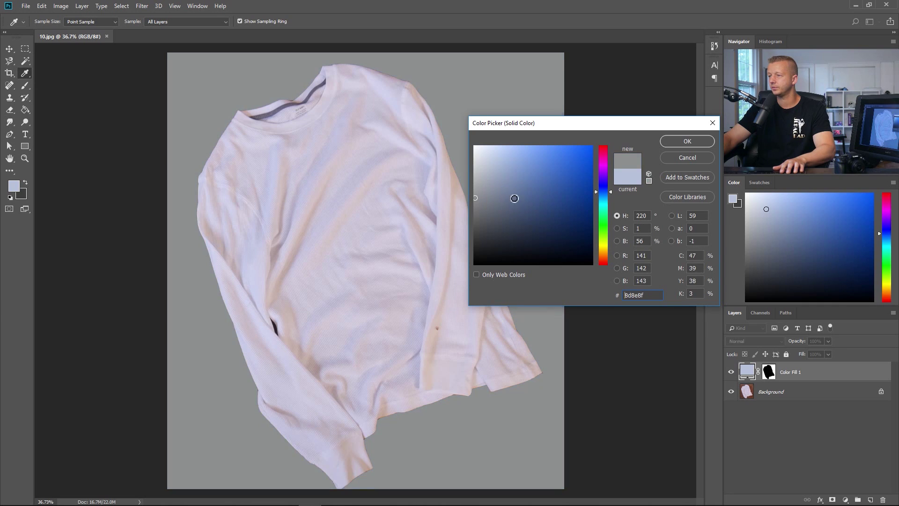
{"action": "left_click", "coordinate": [507, 179]}
{"action": "left_click", "coordinate": [492, 179]}
{"action": "left_click", "coordinate": [492, 197]}
{"action": "left_click", "coordinate": [491, 180]}
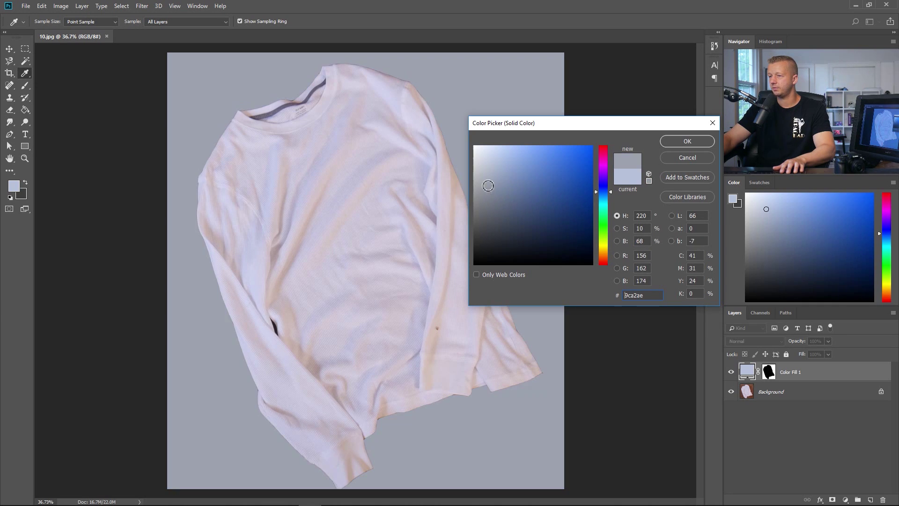
{"action": "left_click", "coordinate": [492, 197]}
{"action": "left_click", "coordinate": [488, 193]}
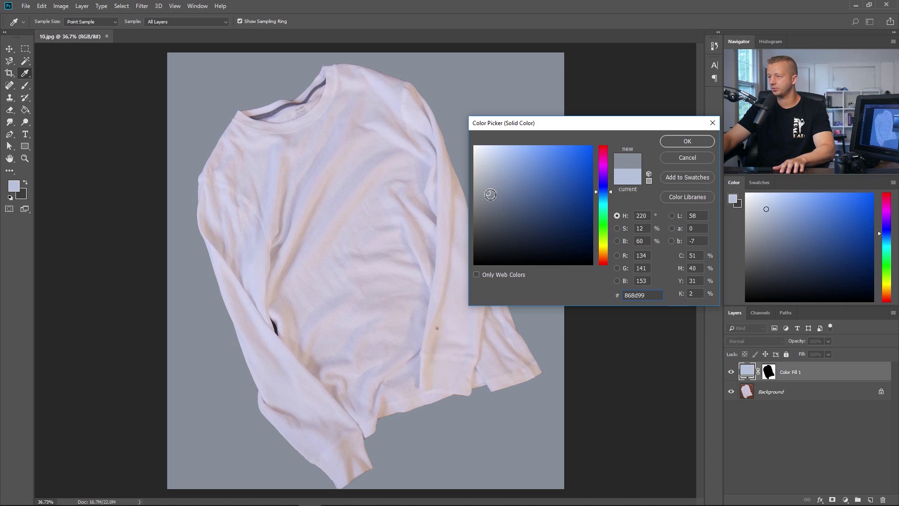
{"action": "left_click", "coordinate": [687, 141]}
- Select the colour fill layer's mask for working on the dark gap between the sleeve and the shirt body
{"action": "key", "text": "l"}
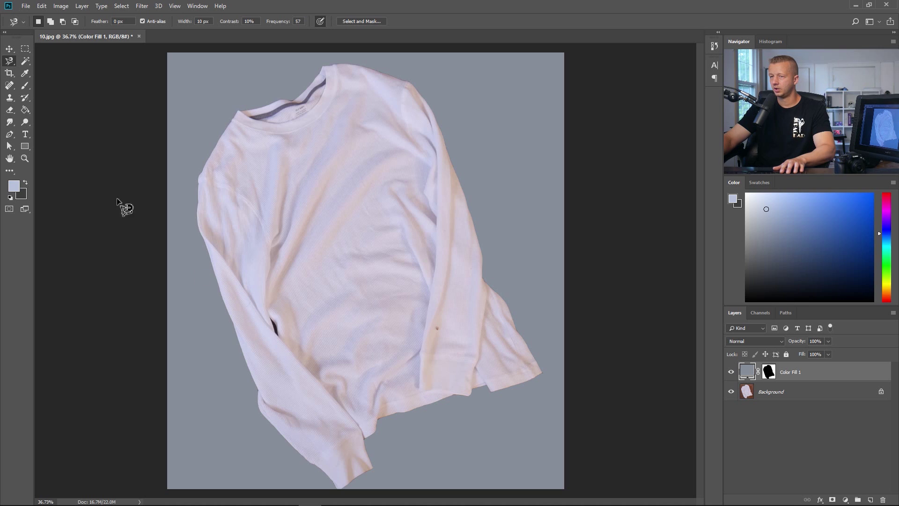
{"action": "key", "text": "z"}
{"action": "left_click", "coordinate": [275, 330]}
{"action": "left_click", "coordinate": [275, 328]}
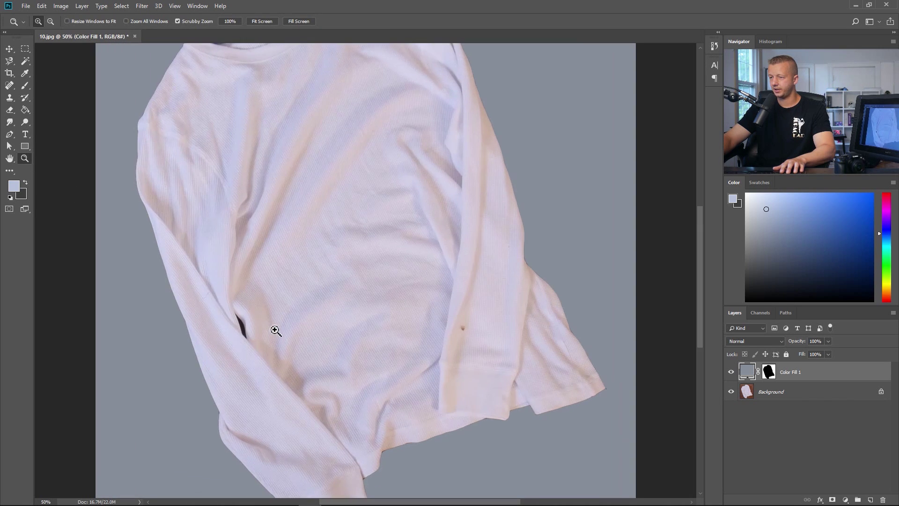
{"action": "left_click", "coordinate": [239, 331]}
{"action": "left_click", "coordinate": [239, 333]}
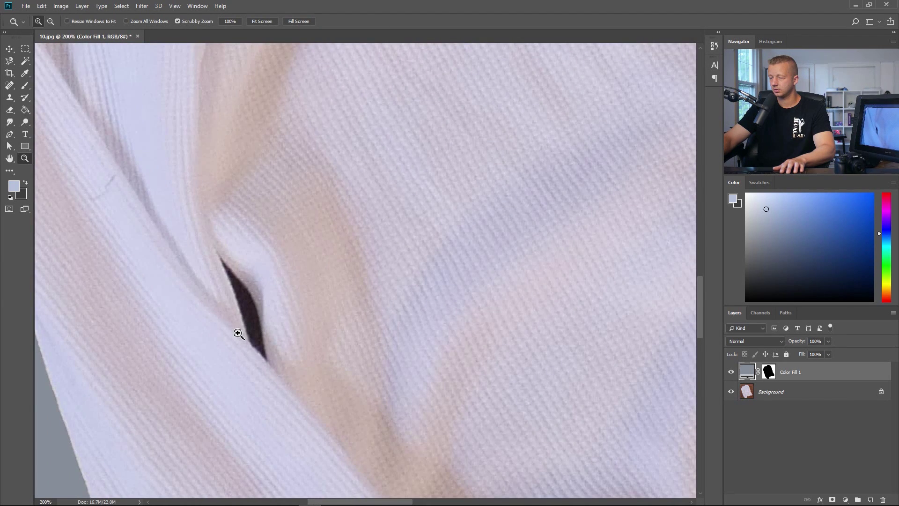
{"action": "left_click", "coordinate": [239, 333]}
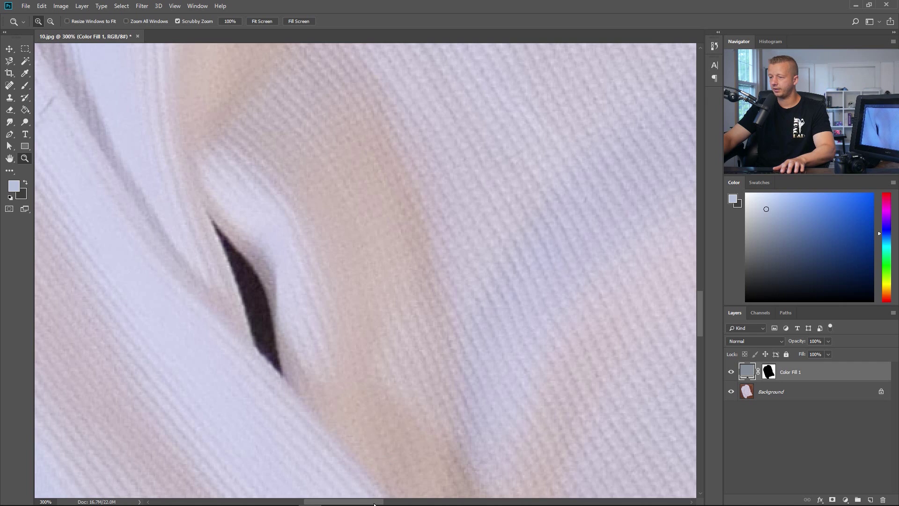
{"action": "left_click_drag", "start_coordinate": [374, 503], "coordinate": [362, 503]}
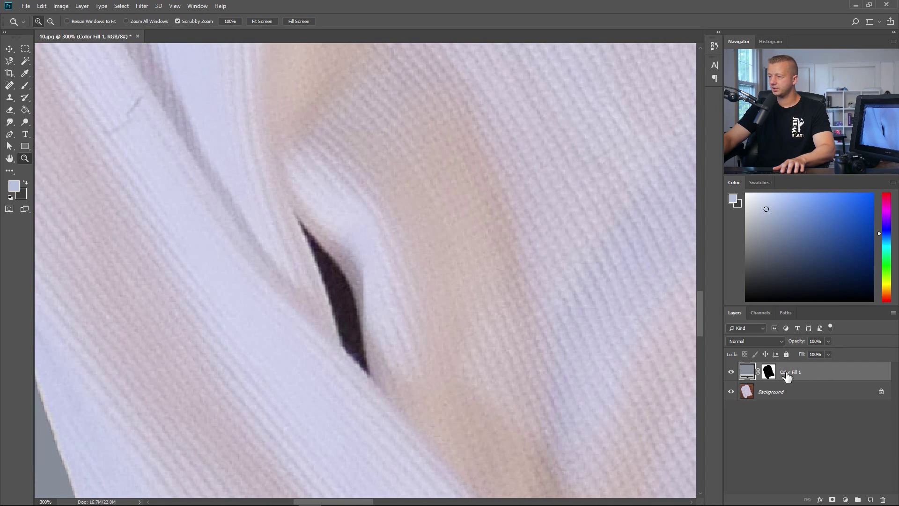
{"action": "left_click", "coordinate": [773, 375]}
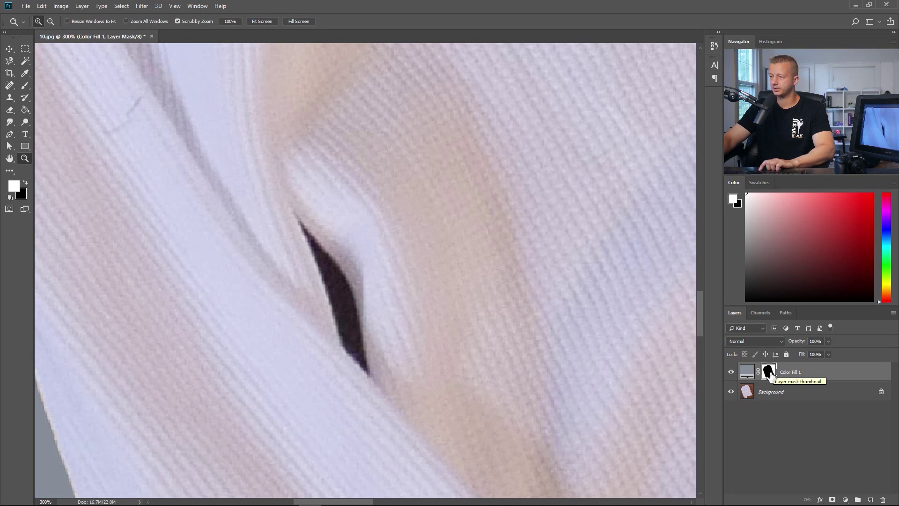
- Try painting the dark gap with a white brush on the layer mask, and undo the strokes
{"action": "left_click", "coordinate": [24, 84]}
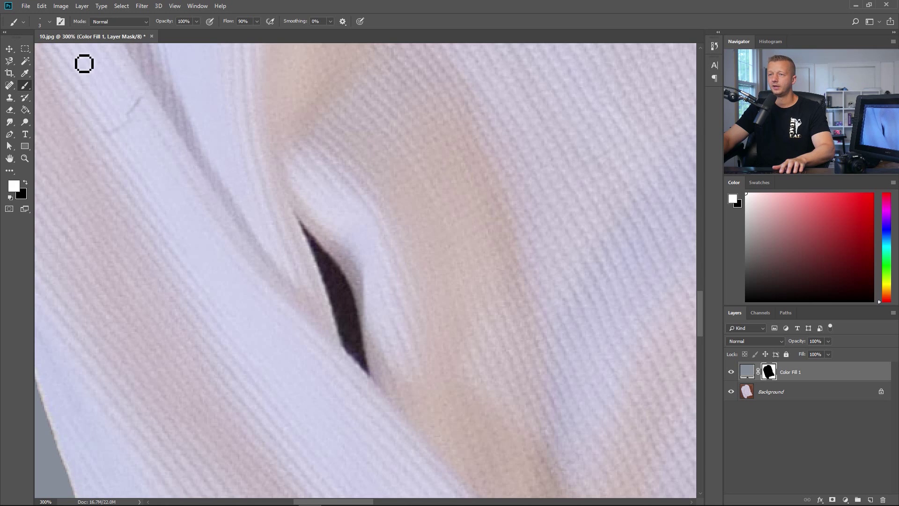
{"action": "mouse_move", "coordinate": [350, 304]}
{"action": "left_mouse_down"}
{"action": "mouse_move", "coordinate": [331, 272]}
{"action": "mouse_move", "coordinate": [320, 246]}
{"action": "mouse_move", "coordinate": [332, 288]}
{"action": "mouse_move", "coordinate": [345, 285]}
{"action": "mouse_move", "coordinate": [327, 263]}
{"action": "left_mouse_up"}
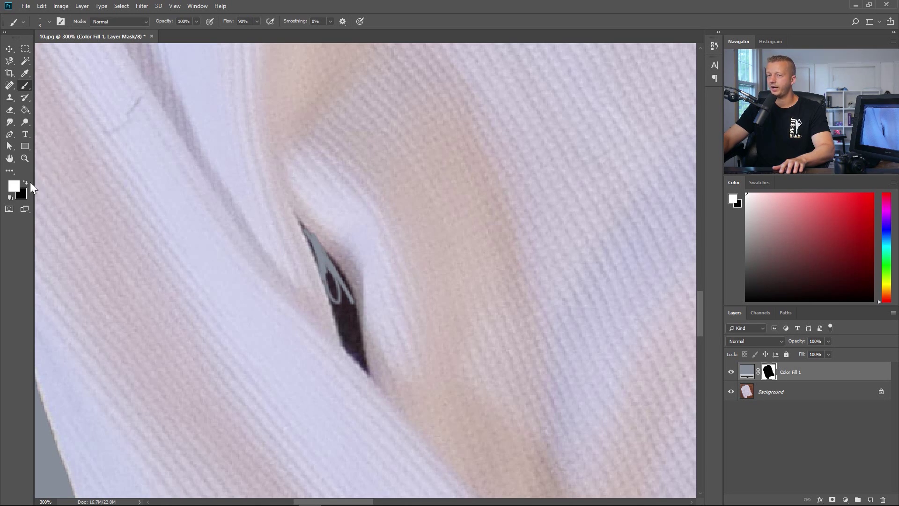
{"action": "left_click", "coordinate": [19, 189]}
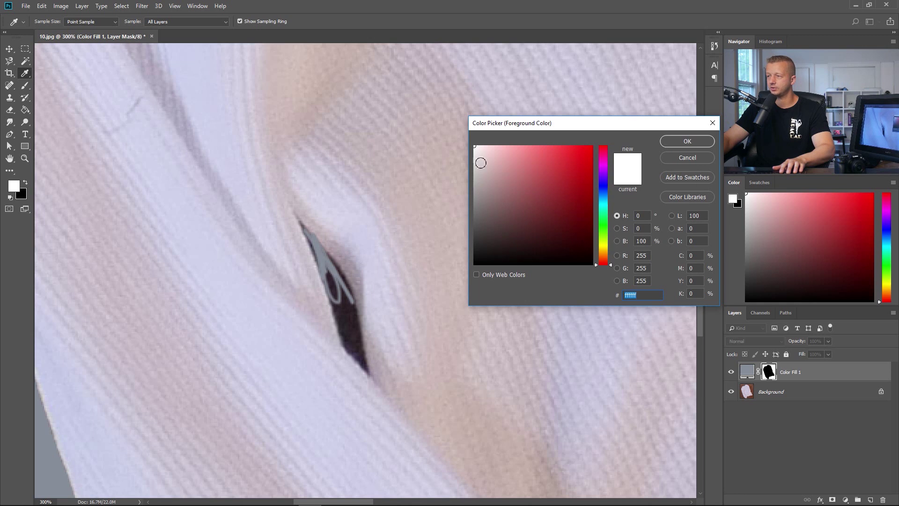
{"action": "left_click", "coordinate": [694, 158]}
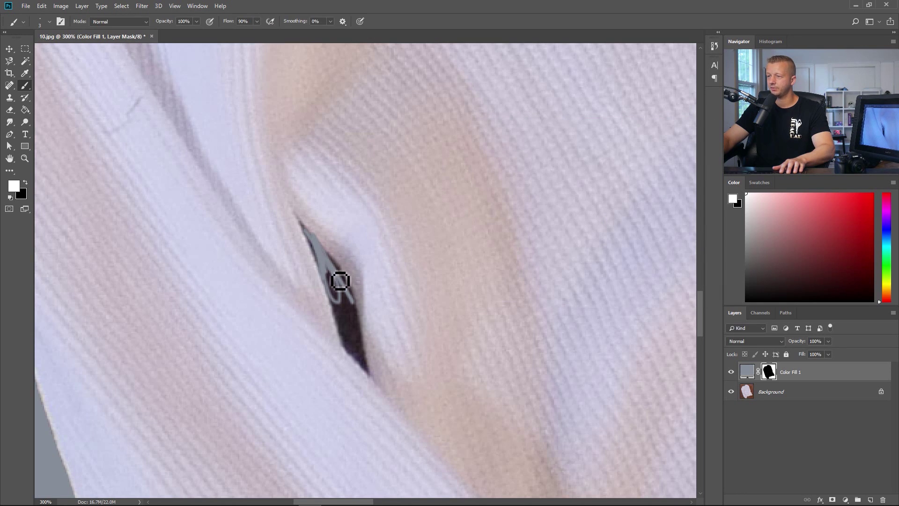
{"action": "left_click_drag", "start_coordinate": [340, 277], "coordinate": [361, 315]}
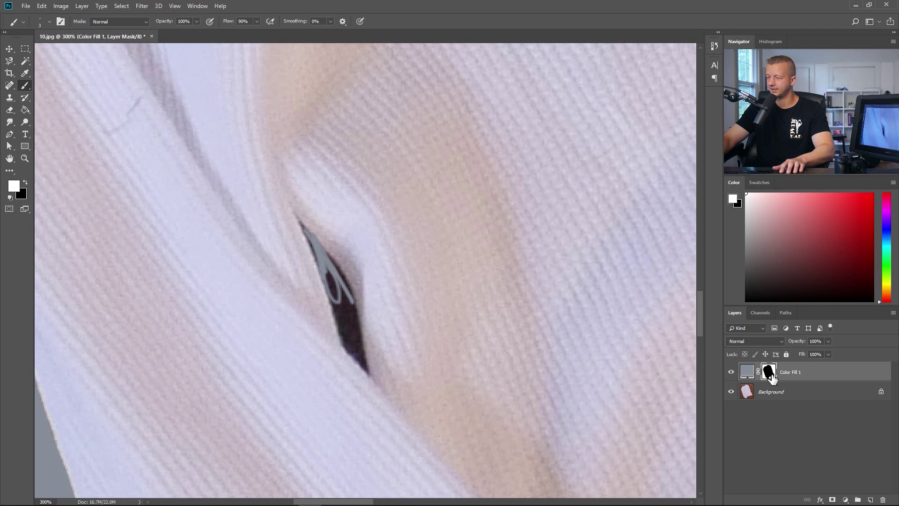
{"action": "key", "text": "ctrl+z"}
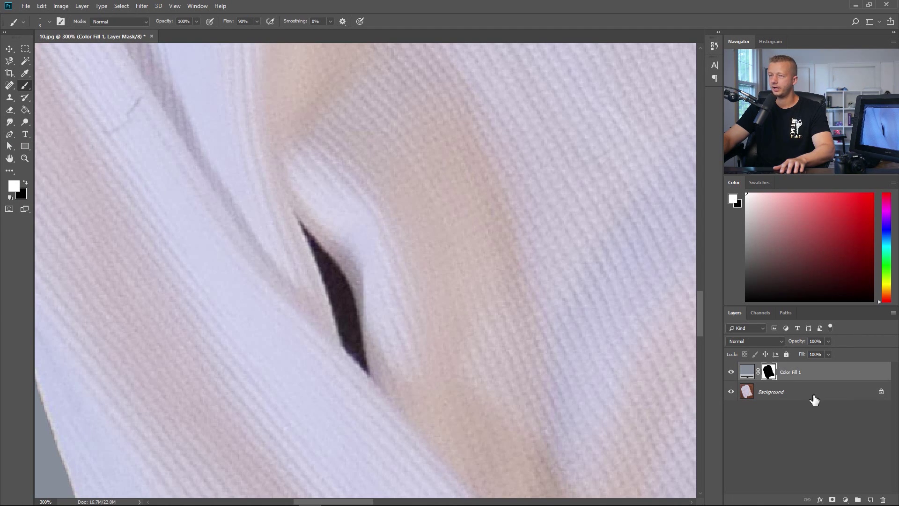
- Draw a closed path around the dark gap with the Pen tool in Path mode
{"action": "left_click", "coordinate": [9, 133]}
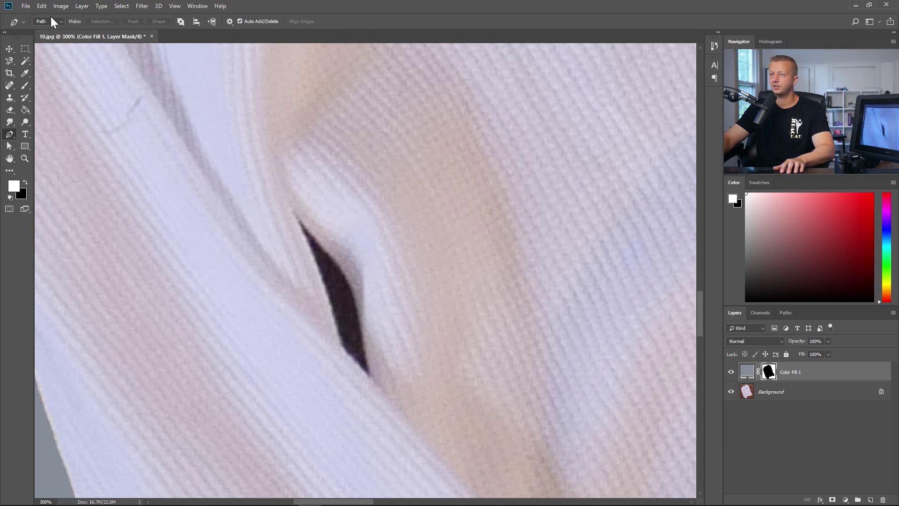
{"action": "left_click", "coordinate": [52, 38]}
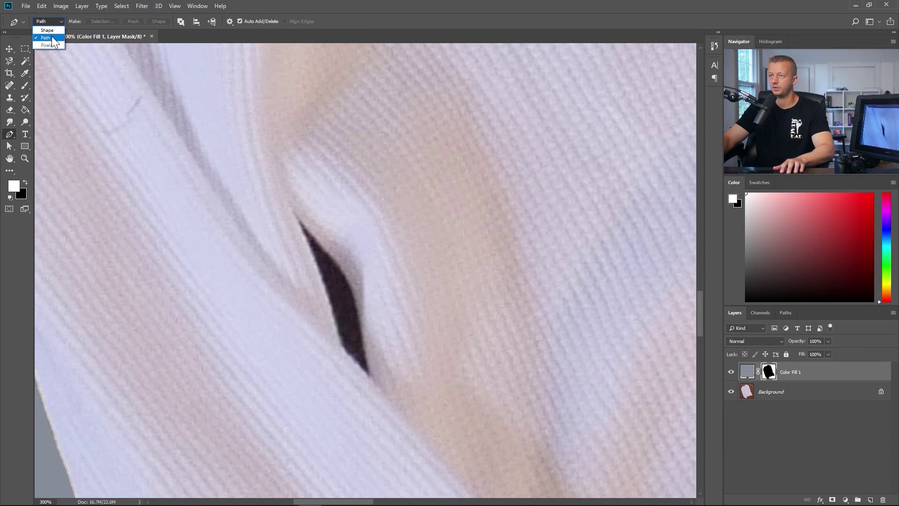
{"action": "left_click", "coordinate": [47, 38]}
{"action": "left_click", "coordinate": [297, 215]}
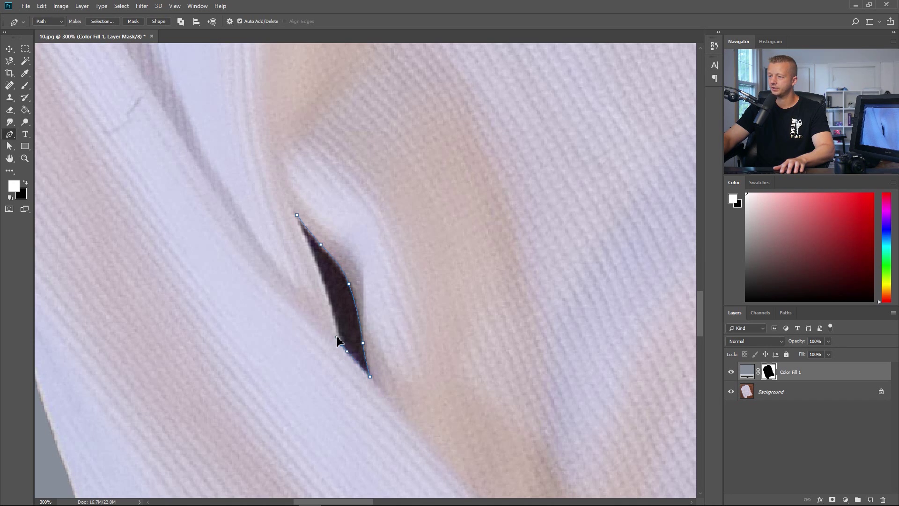
{"action": "left_click_drag", "start_coordinate": [322, 283], "coordinate": [316, 265]}
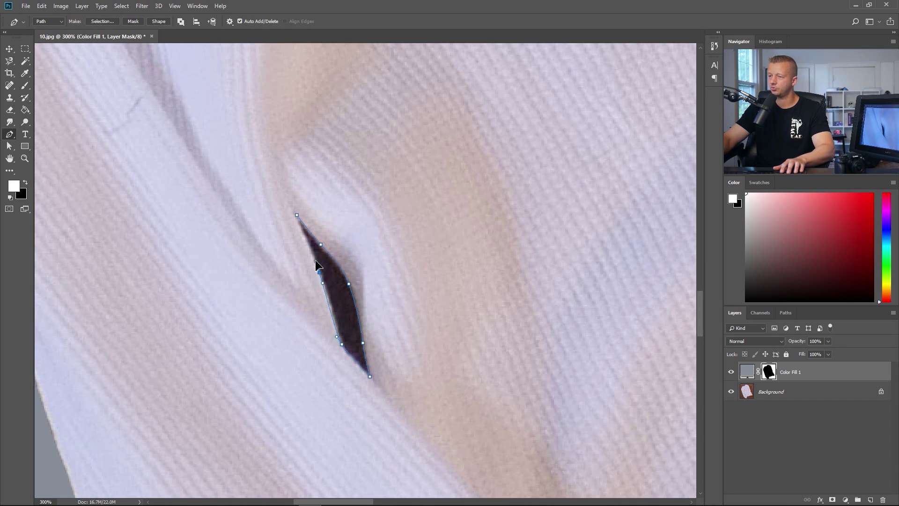
{"action": "left_click", "coordinate": [304, 233]}
- Convert the path around the dark gap into a new anti-aliased selection with a feather radius of 0 pixels
{"action": "right_click", "coordinate": [372, 238]}
{"action": "left_click", "coordinate": [407, 268]}
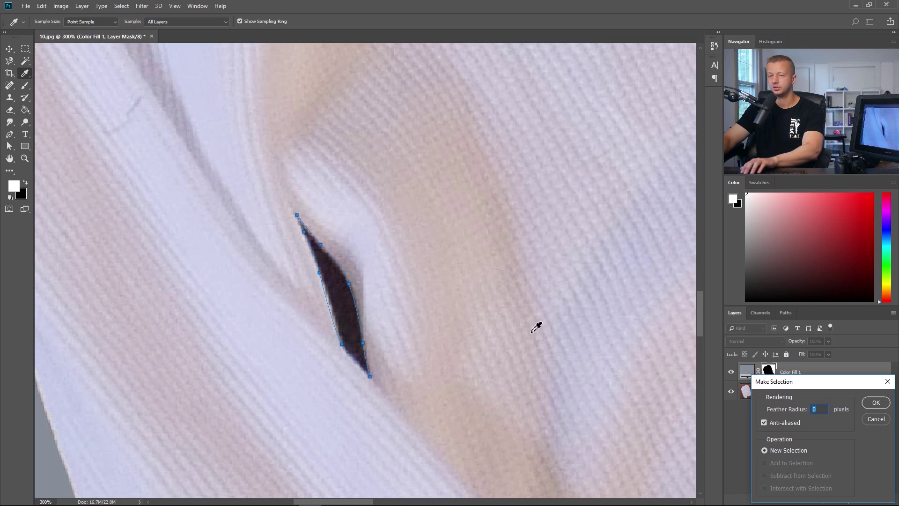
{"action": "left_click_drag", "start_coordinate": [795, 381], "coordinate": [327, 171]}
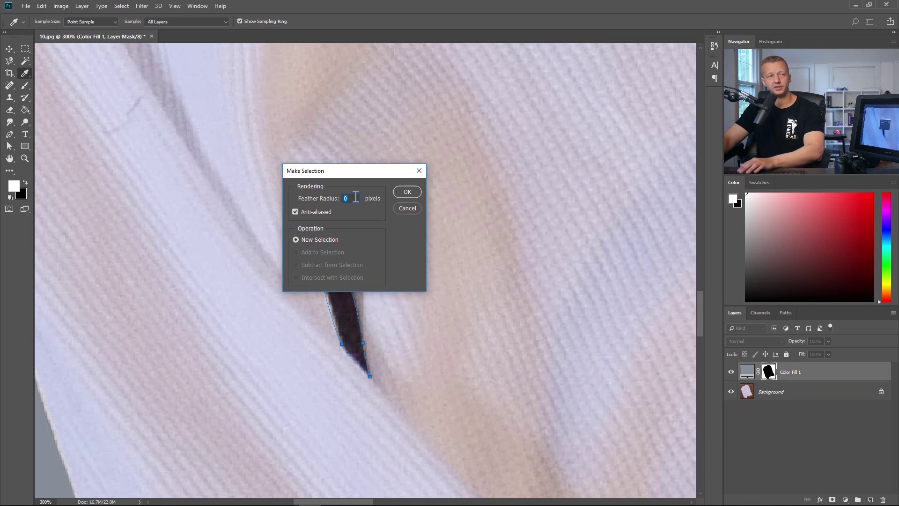
{"action": "left_click", "coordinate": [412, 192]}
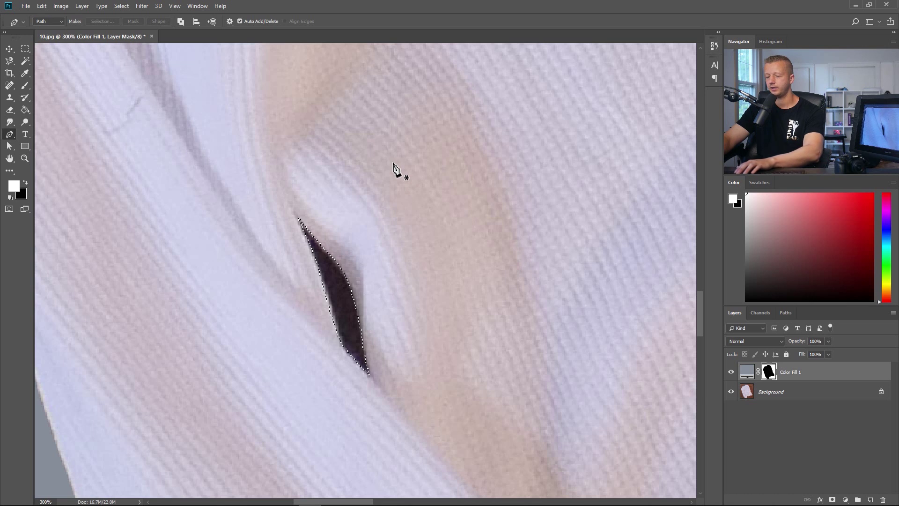
- Fill the gap selection on the layer mask with the white foreground colour at 100% opacity and clear the selection
{"action": "left_click", "coordinate": [42, 7]}
{"action": "left_click", "coordinate": [64, 144]}
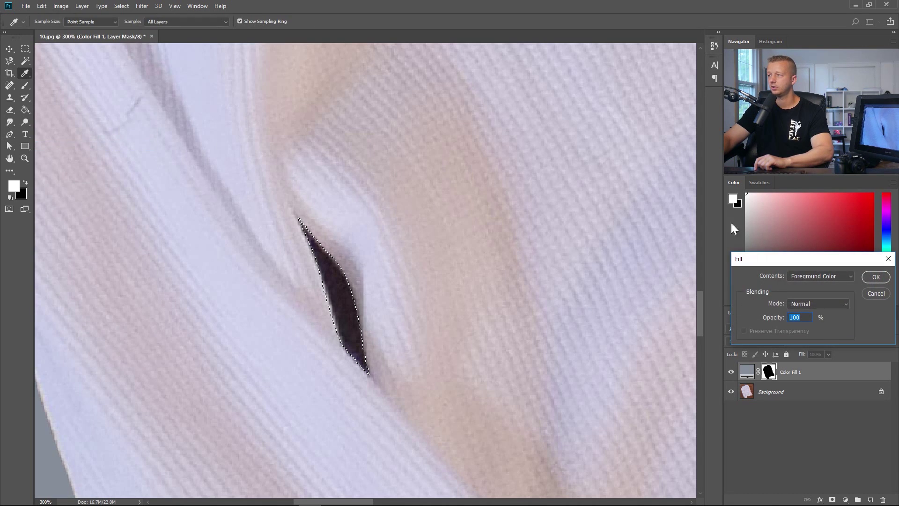
{"action": "left_click_drag", "start_coordinate": [768, 263], "coordinate": [349, 179]}
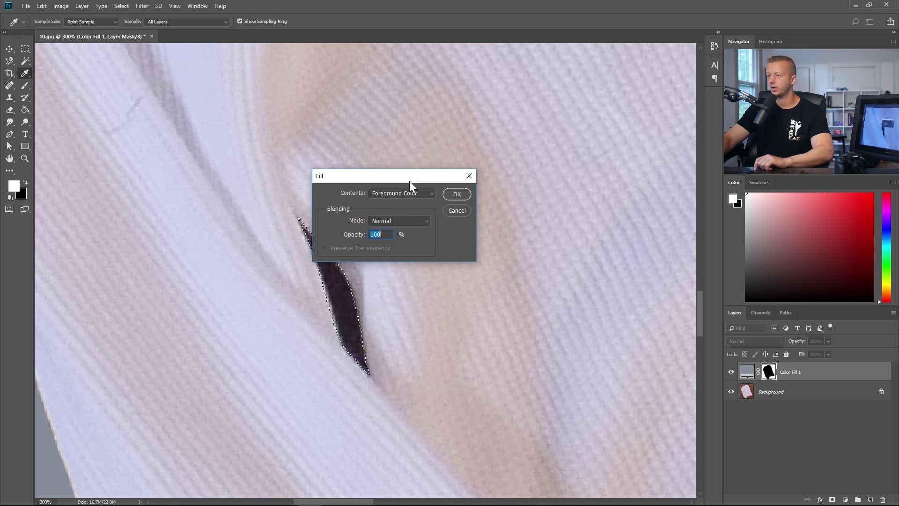
{"action": "left_click", "coordinate": [454, 194]}
{"action": "key", "text": "p"}
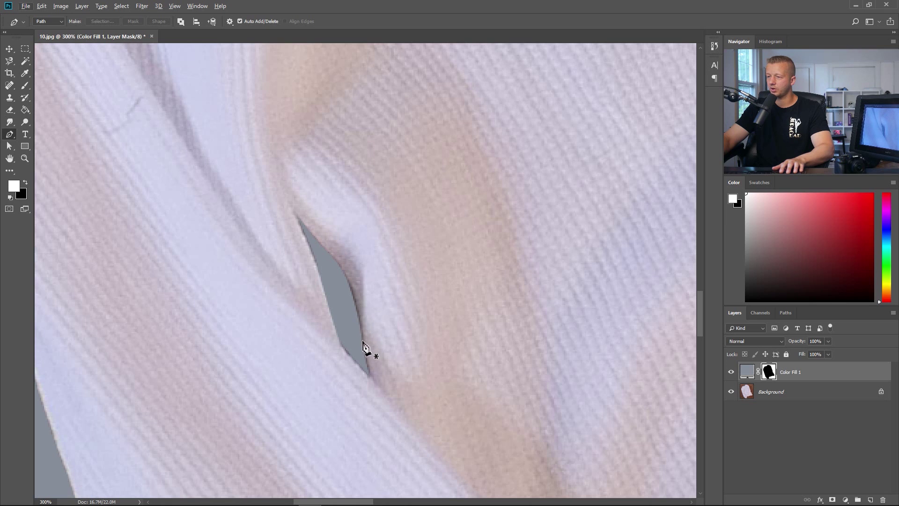
- Try the light grey #e7e7e7 as the colour of the solid fill layer behind the whole shirt
{"action": "scroll", "coordinate": [353, 247], "scroll_direction": "down", "scroll_amount": 10}
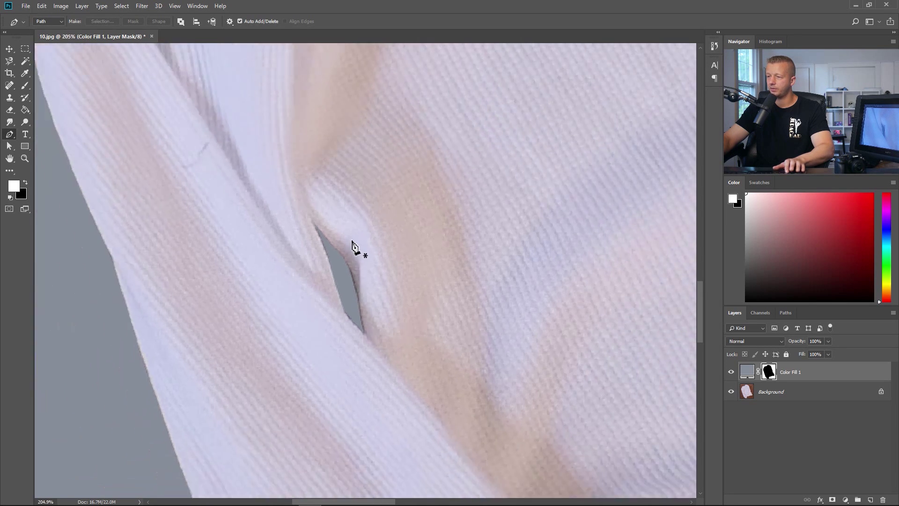
{"action": "scroll", "coordinate": [502, 255], "scroll_direction": "down", "scroll_amount": 1}
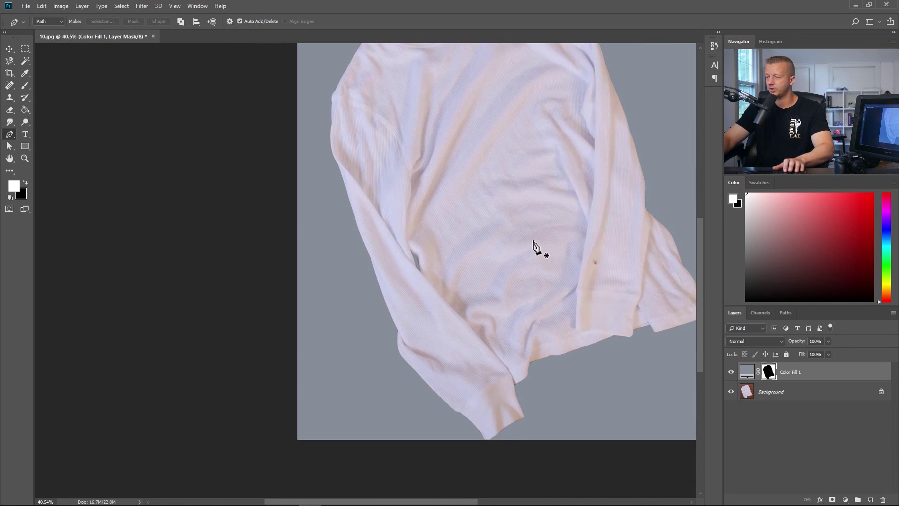
{"action": "left_click_drag", "start_coordinate": [501, 204], "coordinate": [351, 279]}
{"action": "scroll", "coordinate": [352, 288], "scroll_direction": "down", "scroll_amount": 1}
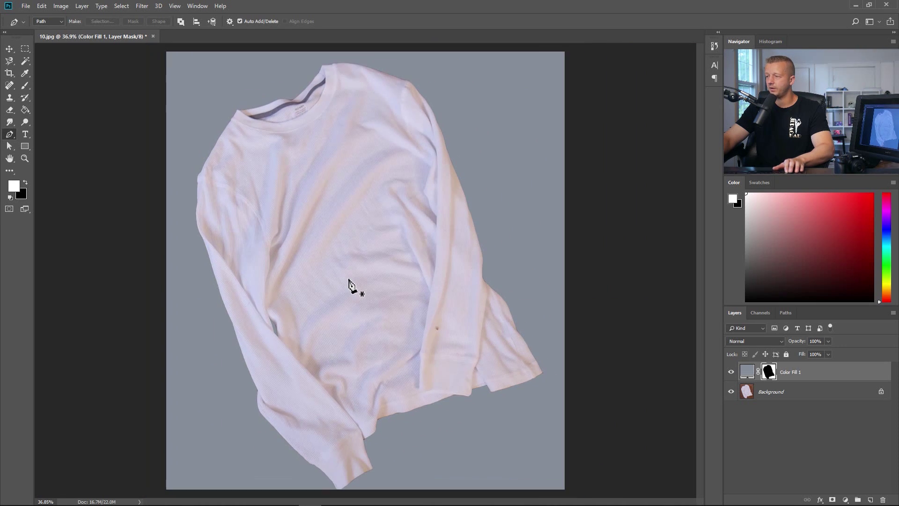
{"action": "double_click", "coordinate": [747, 372]}
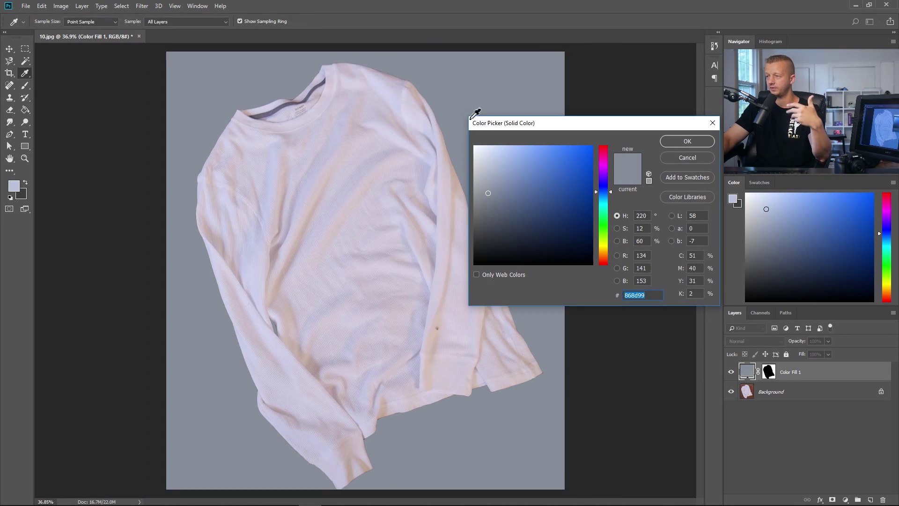
{"action": "left_click_drag", "start_coordinate": [484, 160], "coordinate": [474, 159]}
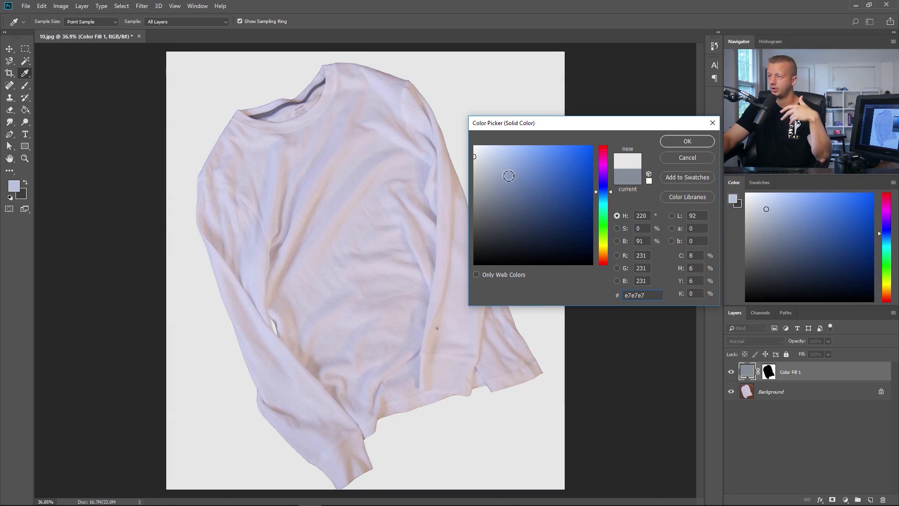
{"action": "left_click", "coordinate": [679, 156]}
{"action": "key", "text": "p"}
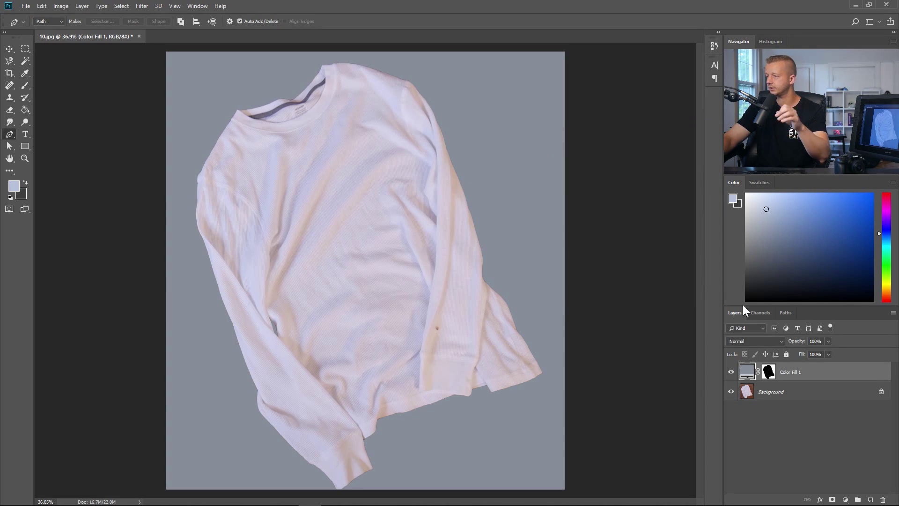
- Load the colour fill layer's mask as a selection and invert it to select the shirt
{"action": "left_click", "coordinate": [771, 375], "text": "ctrl"}
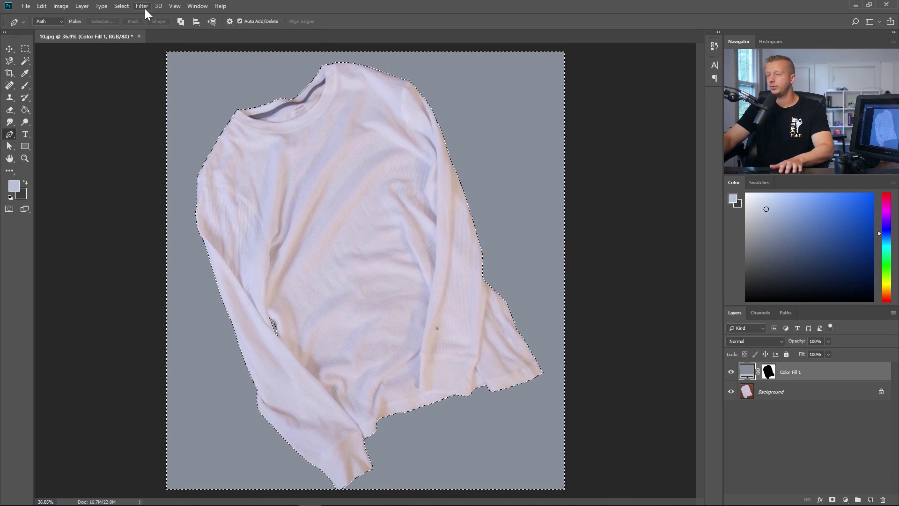
{"action": "key", "text": "ctrl+shift+i"}
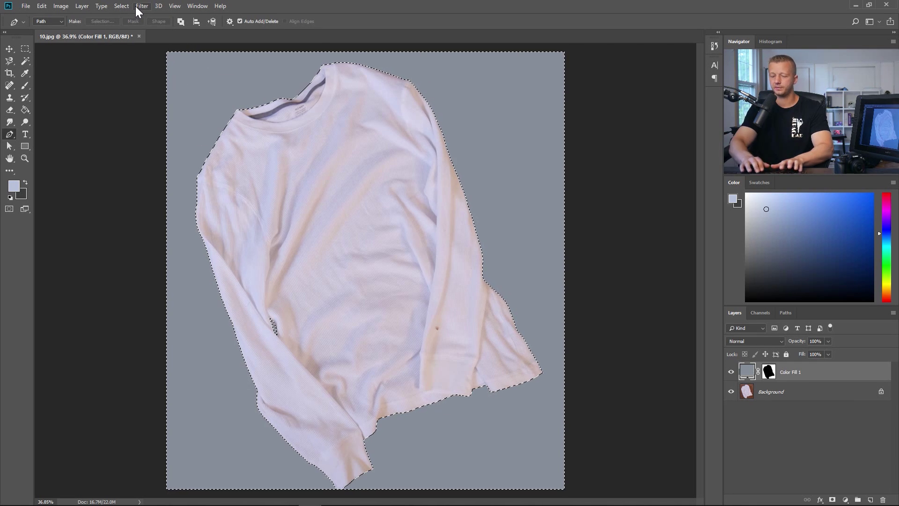
{"action": "left_click", "coordinate": [123, 6]}
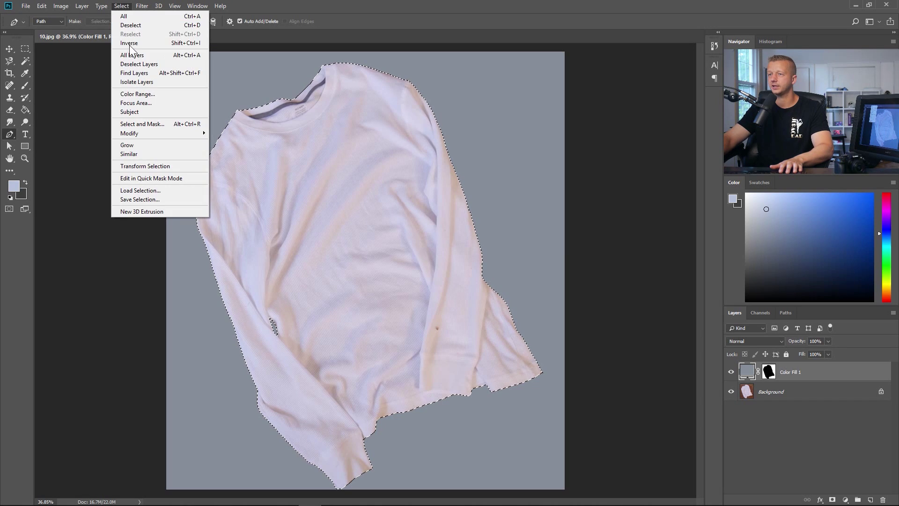
{"action": "key", "text": "Escape"}
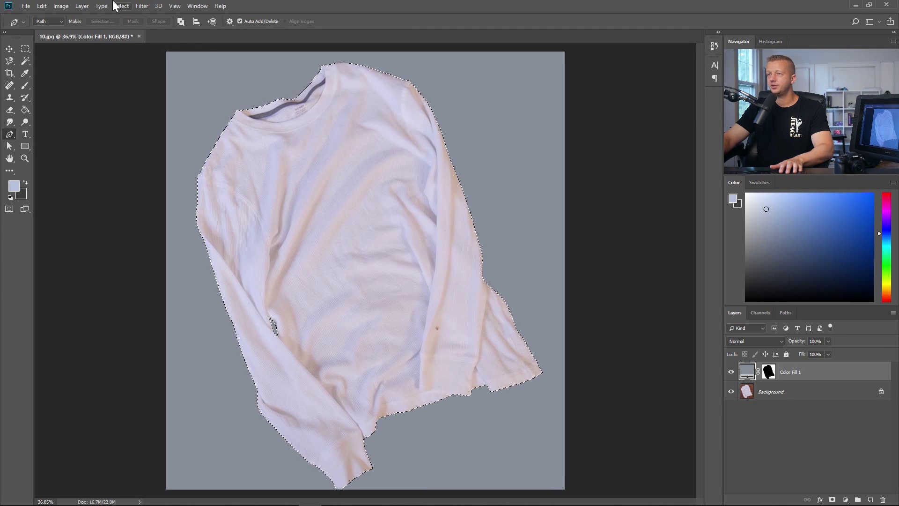
- Contract the shirt selection by 3 pixels, without applying the effect at canvas bounds
{"action": "left_click", "coordinate": [128, 4]}
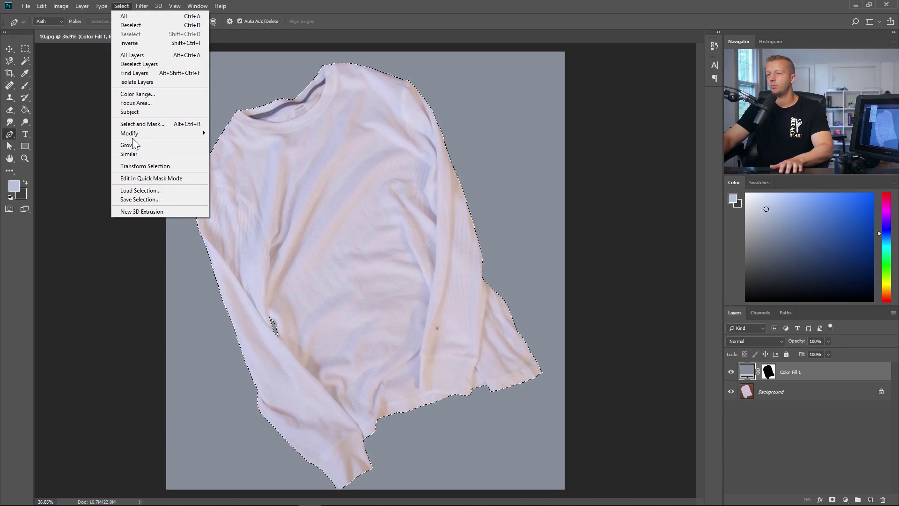
{"action": "mouse_move", "coordinate": [134, 134]}
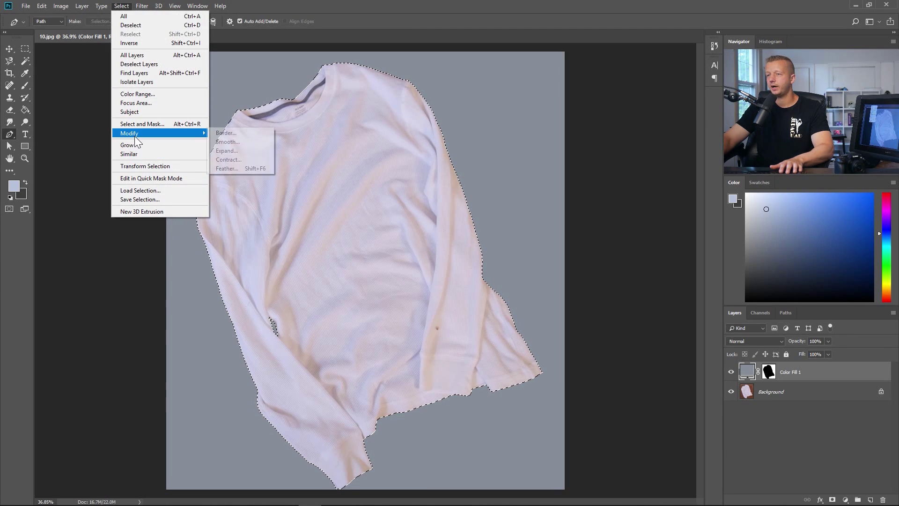
{"action": "left_click", "coordinate": [228, 159]}
{"action": "left_click_drag", "start_coordinate": [817, 294], "coordinate": [322, 158]}
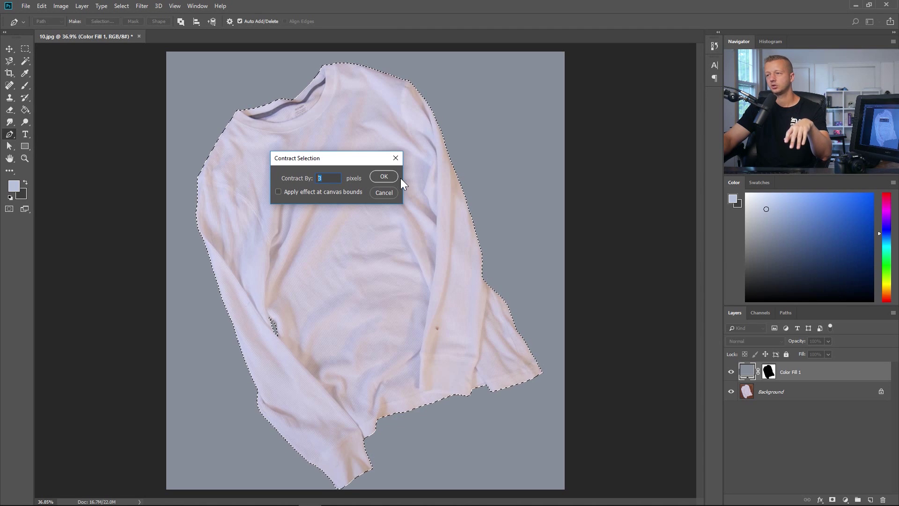
{"action": "left_click", "coordinate": [387, 177]}
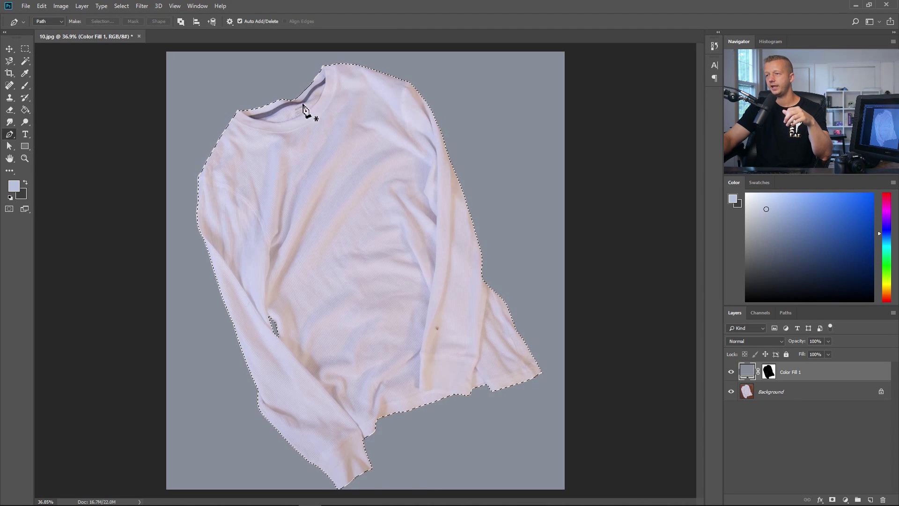
- Check the contracted selection along the collar edge and invert it to select the background
{"action": "scroll", "coordinate": [251, 113], "scroll_direction": "up", "scroll_amount": 8}
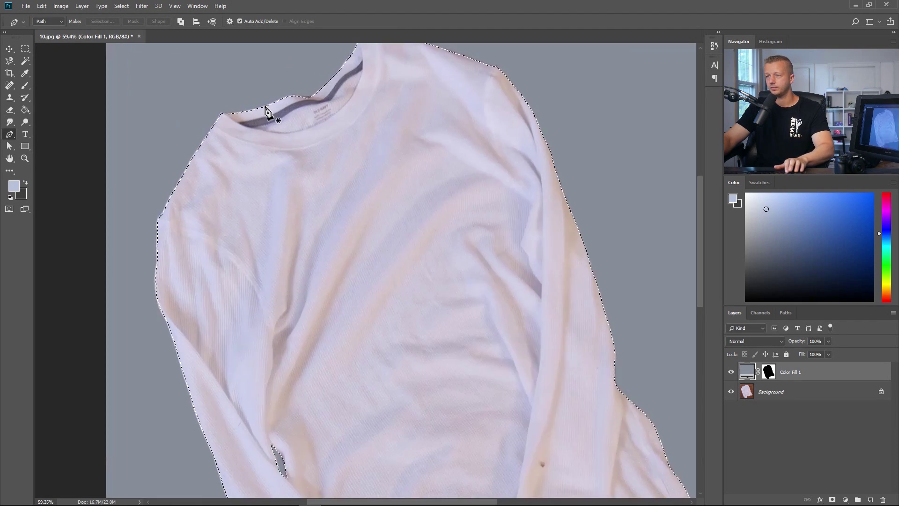
{"action": "scroll", "coordinate": [234, 120], "scroll_direction": "up", "scroll_amount": 4}
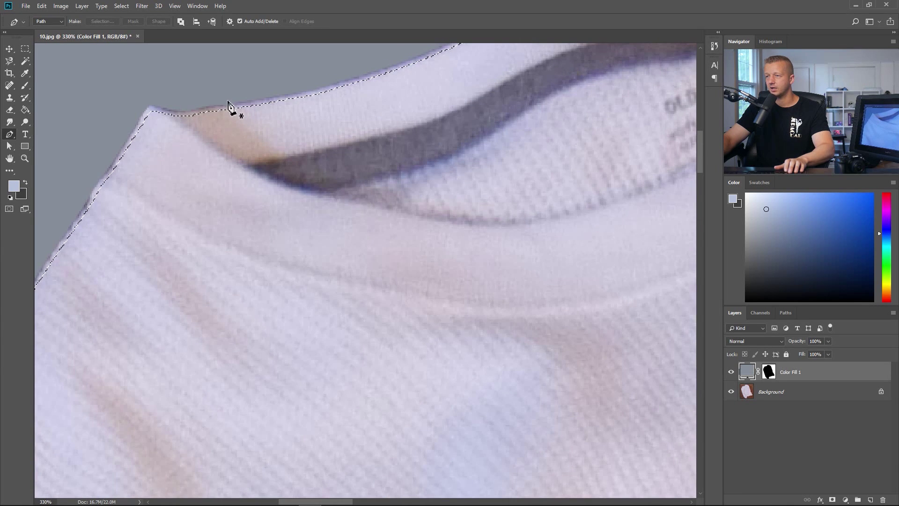
{"action": "scroll", "coordinate": [372, 150], "scroll_direction": "down", "scroll_amount": 12}
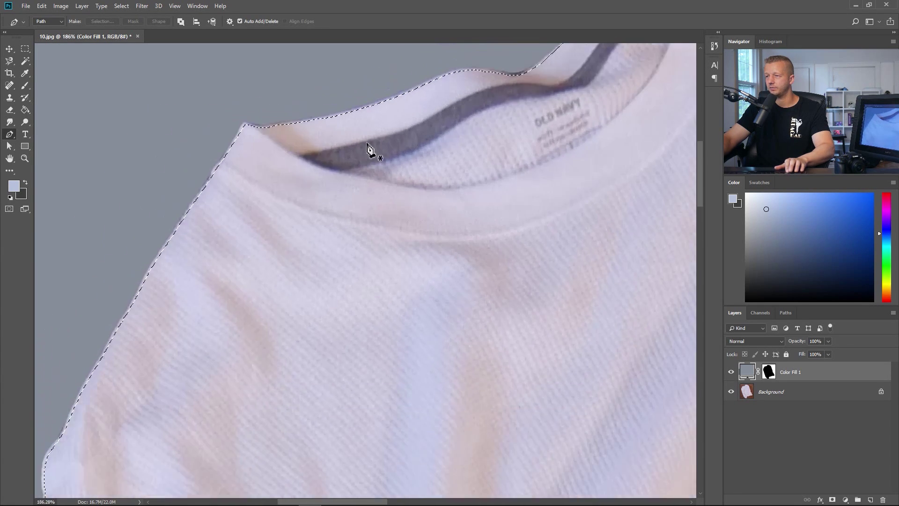
{"action": "scroll", "coordinate": [396, 179], "scroll_direction": "up", "scroll_amount": 1}
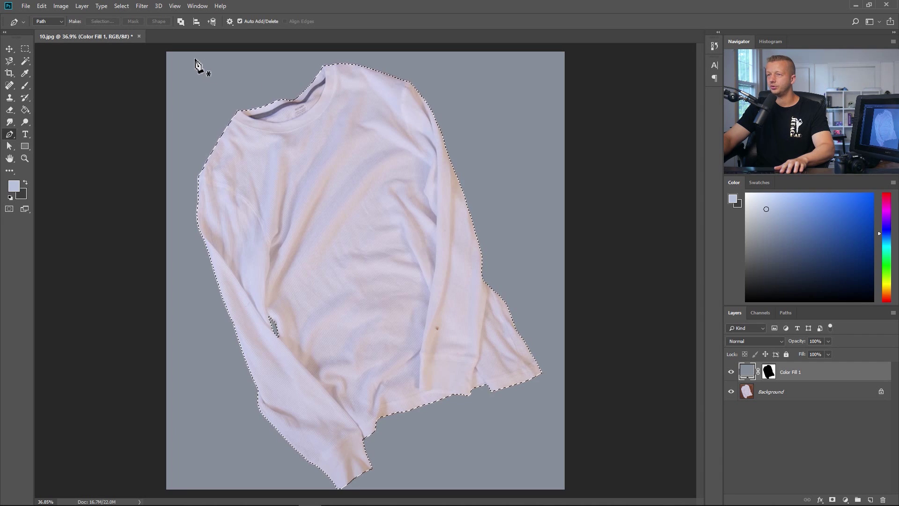
{"action": "key", "text": "ctrl+shift+i"}
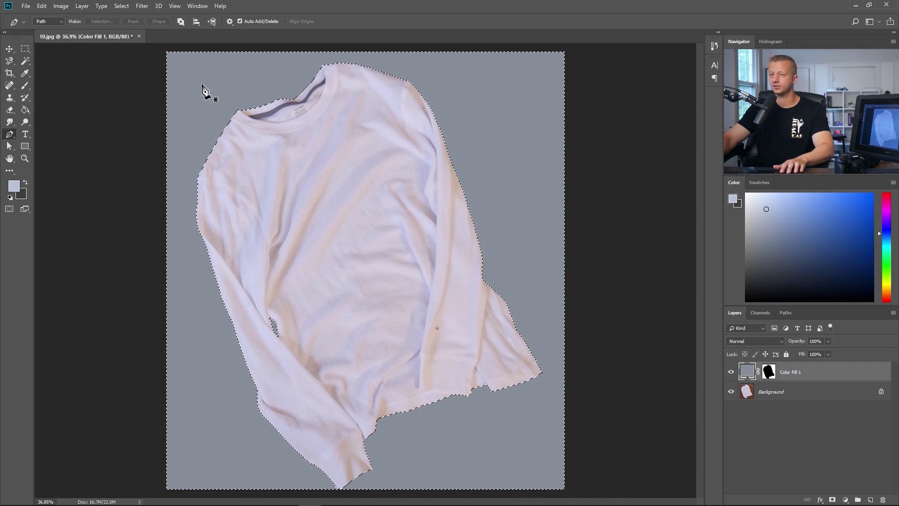
- Fill the background selection on the colour fill layer's mask with white (#ffffff) at 100% opacity, Normal mode, and deselect
{"action": "left_click", "coordinate": [21, 109]}
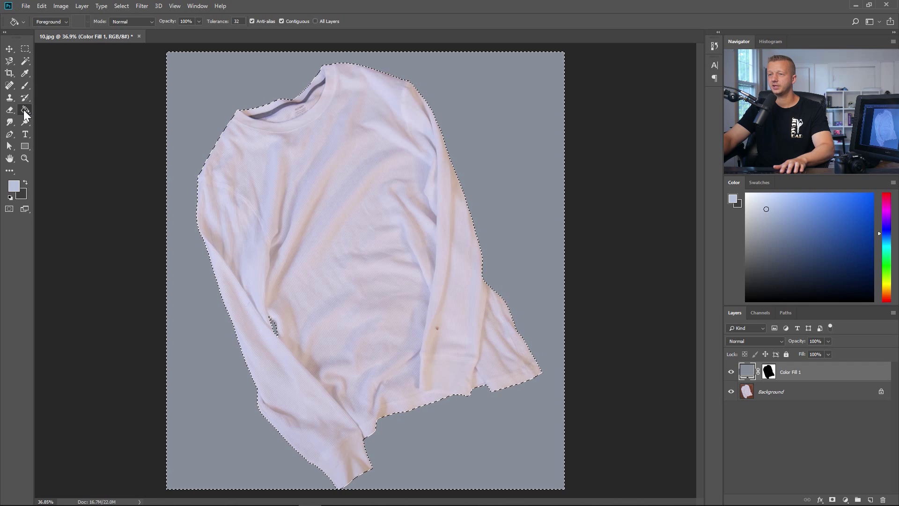
{"action": "left_click", "coordinate": [26, 109]}
{"action": "left_click", "coordinate": [14, 187]}
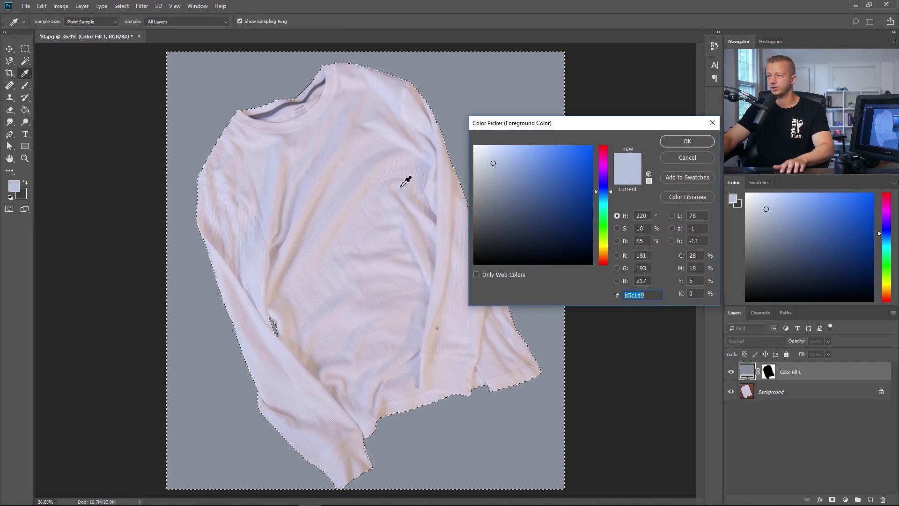
{"action": "type", "text": "ffffff"}
{"action": "left_click", "coordinate": [709, 139]}
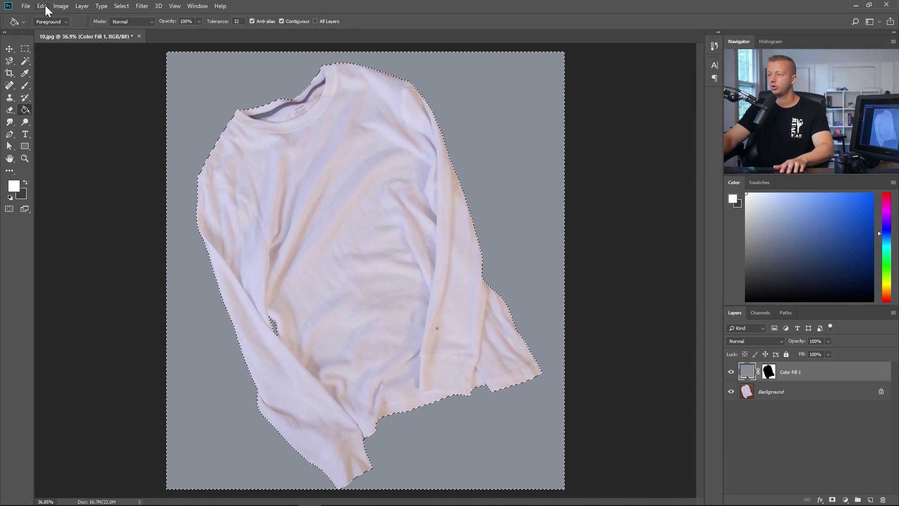
{"action": "left_click", "coordinate": [768, 371]}
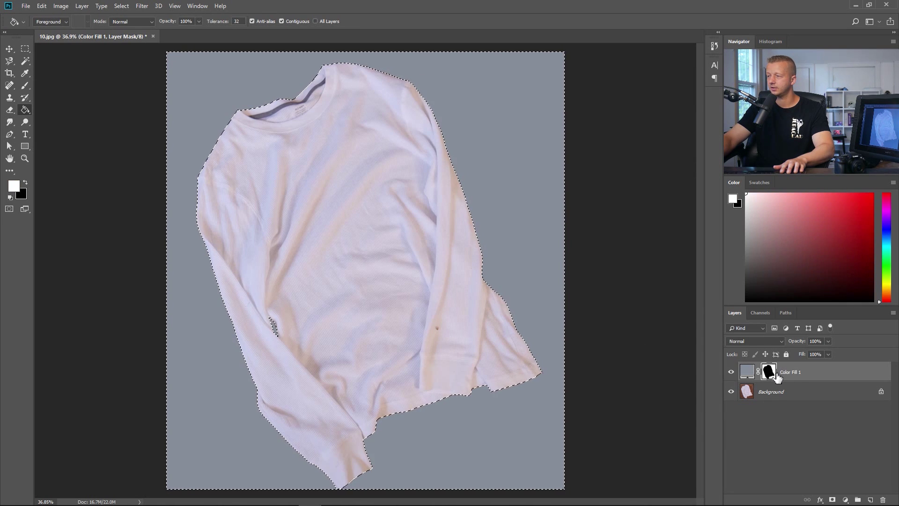
{"action": "left_click", "coordinate": [41, 6]}
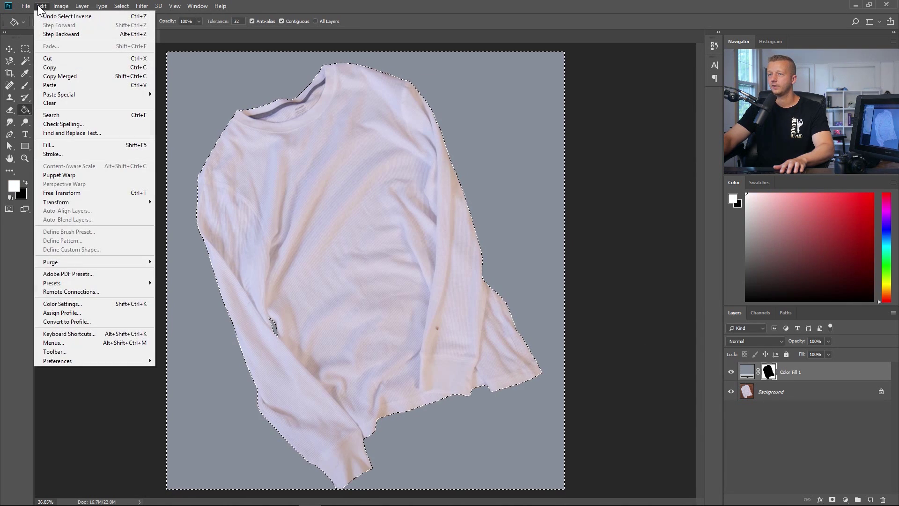
{"action": "left_click", "coordinate": [64, 142]}
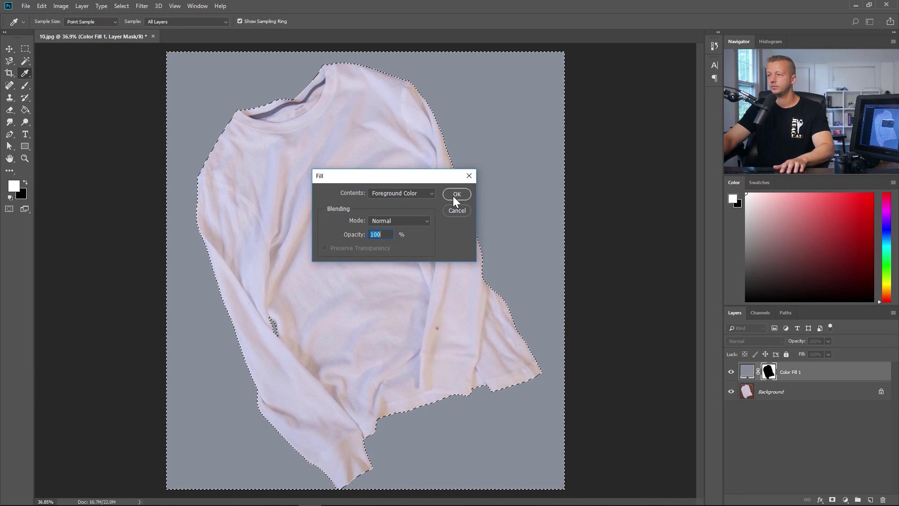
{"action": "left_click", "coordinate": [453, 196]}
{"action": "key", "text": "ctrl+d"}
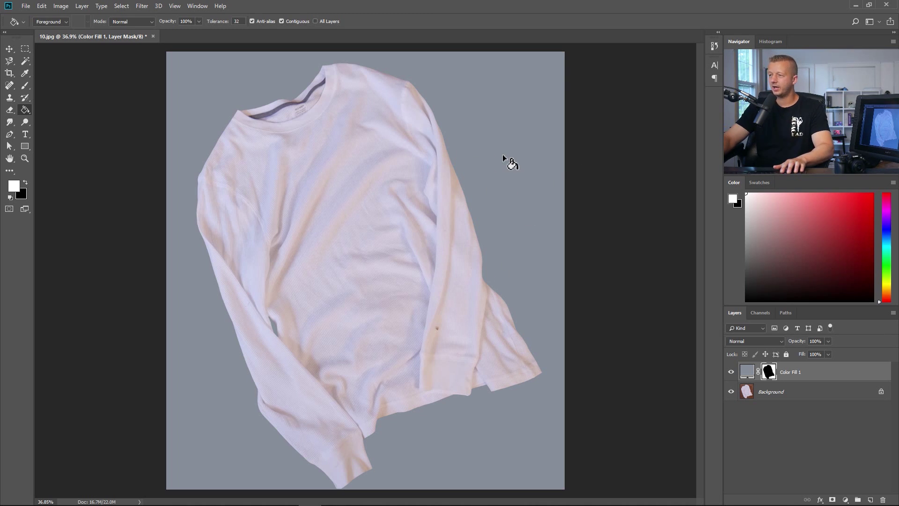
- Change the solid fill layer's colour to a slightly lighter and bluer blue-grey
{"action": "left_click", "coordinate": [25, 49]}
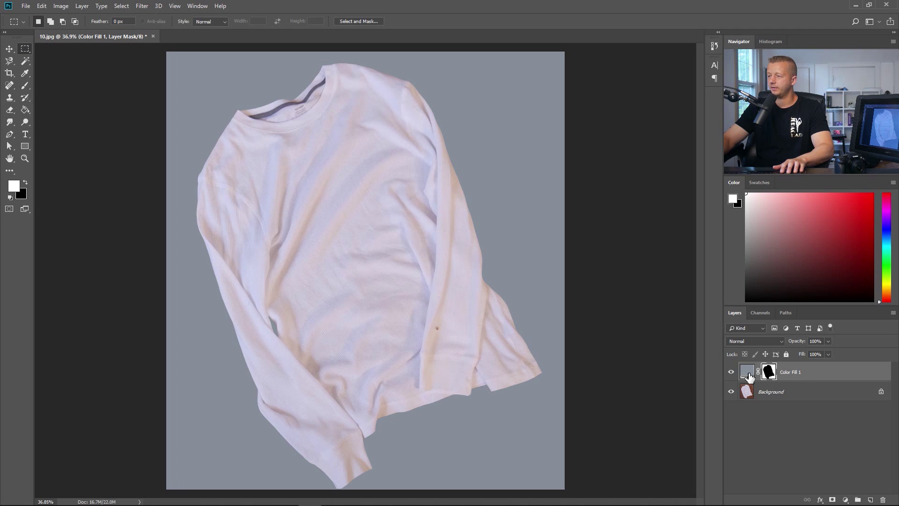
{"action": "double_click", "coordinate": [748, 372]}
{"action": "left_click", "coordinate": [491, 190]}
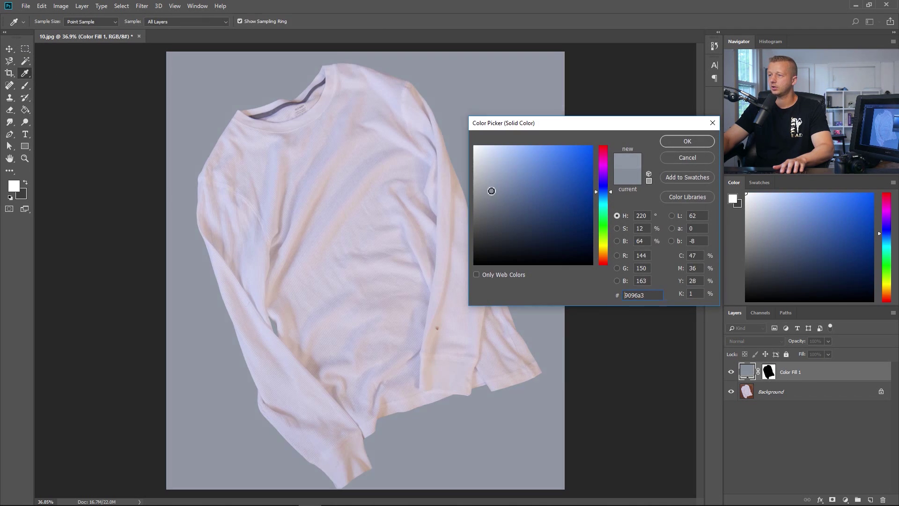
{"action": "left_click_drag", "start_coordinate": [491, 191], "coordinate": [497, 192]}
{"action": "left_click", "coordinate": [666, 143]}
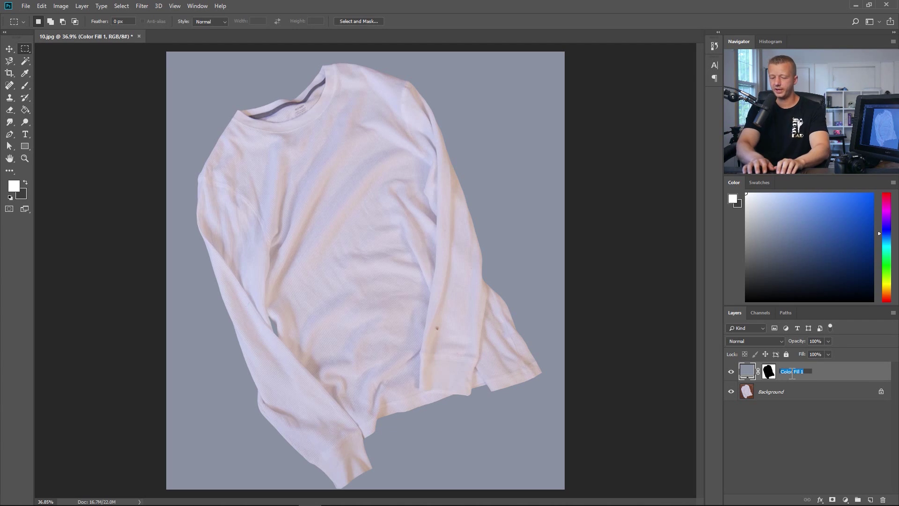
- Rename the colour fill layer to BACKGROUND
{"action": "type", "text": "BACKGROUND"}
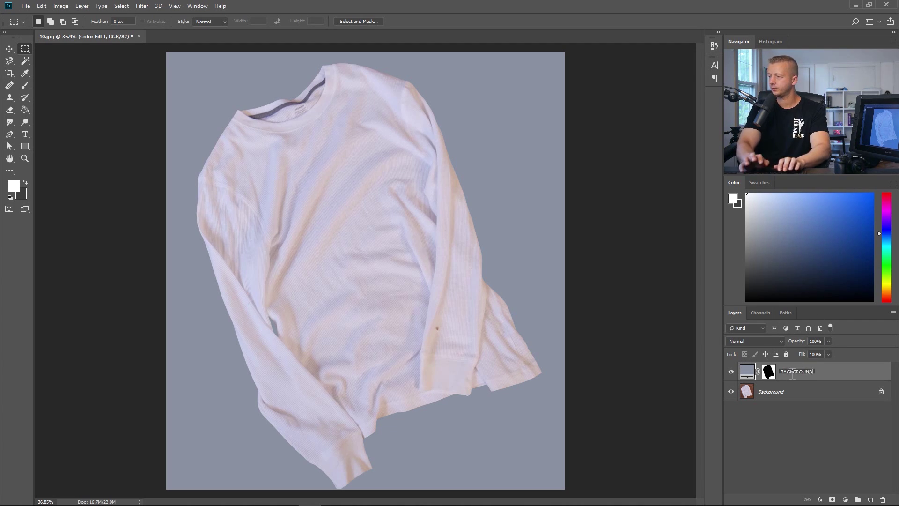
{"action": "key", "text": "Return"}
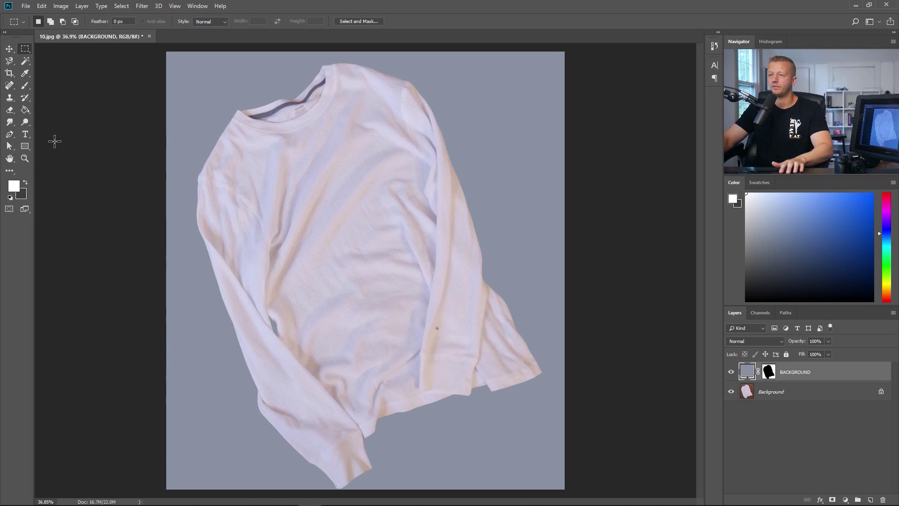
- Draw a white rectangle shape about 752 by 1075 px over the shirt's chest and move it slightly up
{"action": "left_click", "coordinate": [25, 146]}
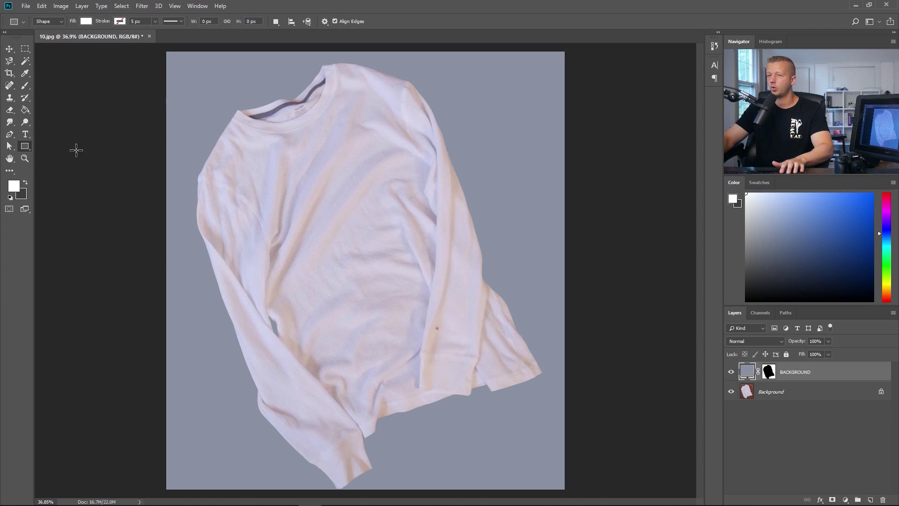
{"action": "right_click", "coordinate": [24, 146]}
{"action": "left_click", "coordinate": [46, 147]}
{"action": "left_click_drag", "start_coordinate": [272, 159], "coordinate": [403, 345]}
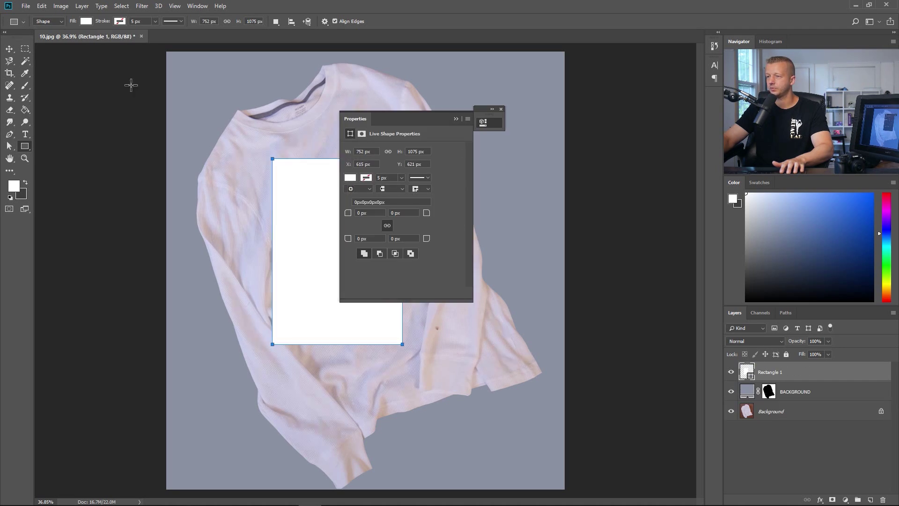
{"action": "left_click", "coordinate": [501, 109]}
{"action": "left_click", "coordinate": [9, 48]}
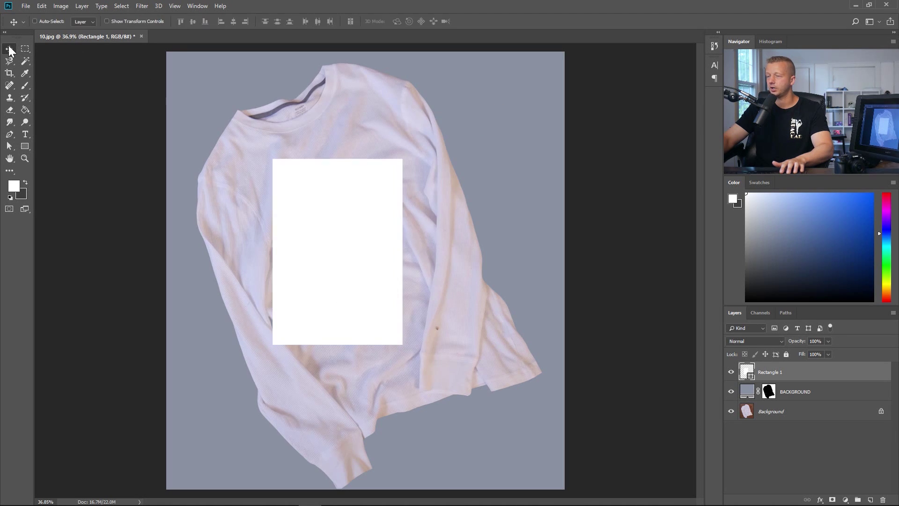
{"action": "mouse_move", "coordinate": [336, 229]}
{"action": "left_mouse_down"}
{"action": "mouse_move", "coordinate": [347, 223]}
{"action": "mouse_move", "coordinate": [337, 203]}
{"action": "mouse_move", "coordinate": [339, 212]}
{"action": "left_mouse_up"}
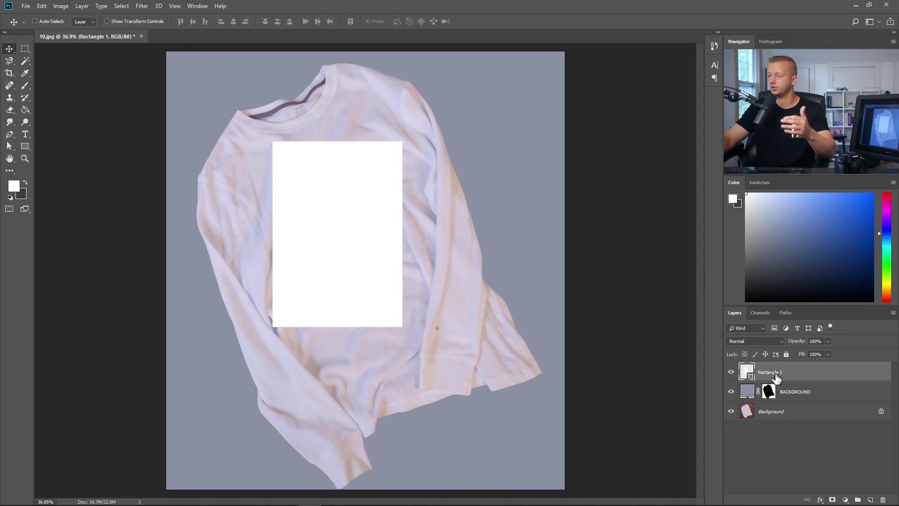
- Convert the rectangle layer to a smart object, open its contents and return to the 10.jpg document
{"action": "right_click", "coordinate": [806, 371]}
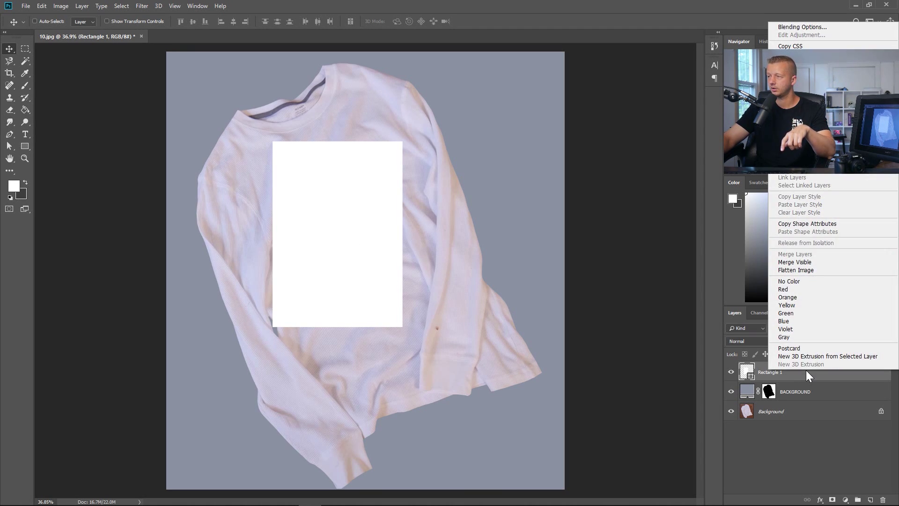
{"action": "left_click", "coordinate": [803, 120]}
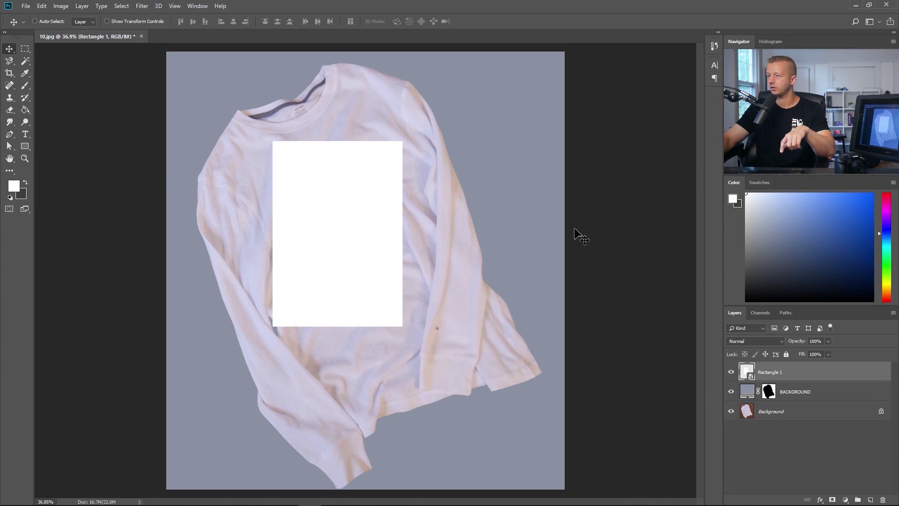
{"action": "double_click", "coordinate": [747, 372]}
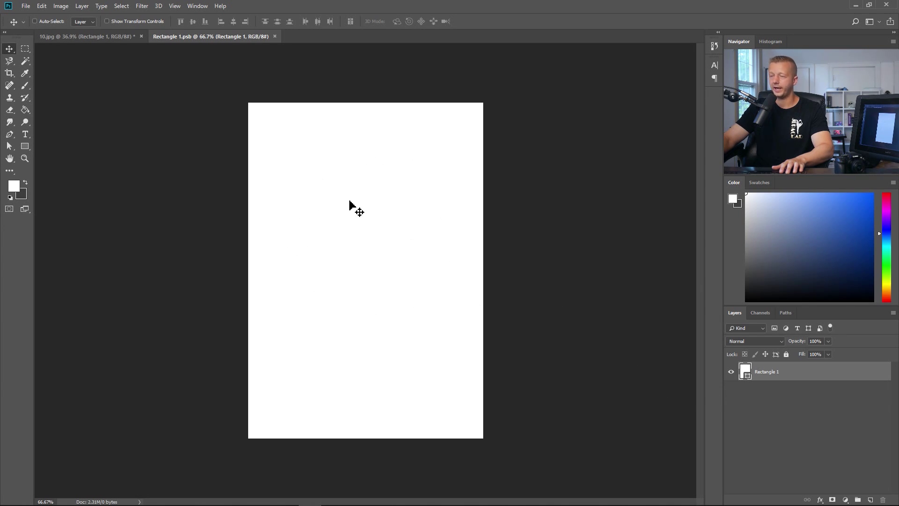
{"action": "left_click", "coordinate": [98, 38]}
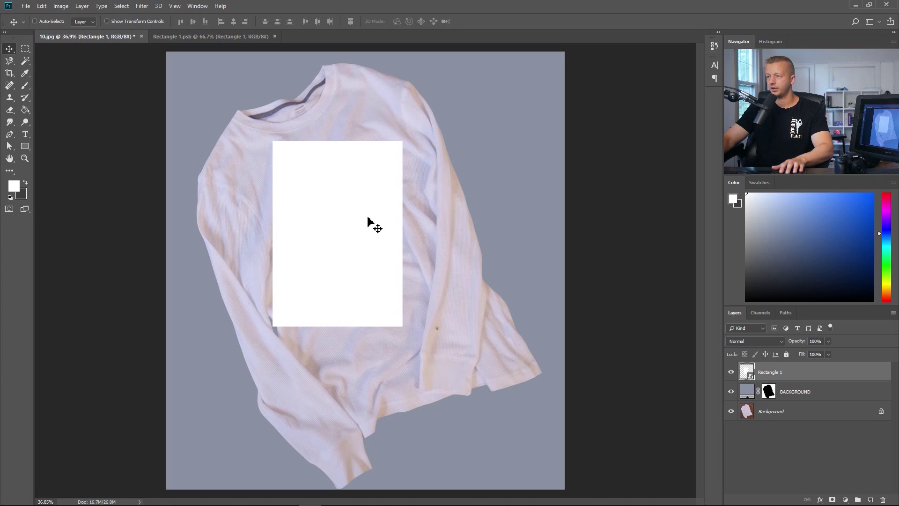
- Rotate the rectangle smart object about 24° counter-clockwise to match the shirt's tilt and shift it slightly up
{"action": "key", "text": "ctrl+t"}
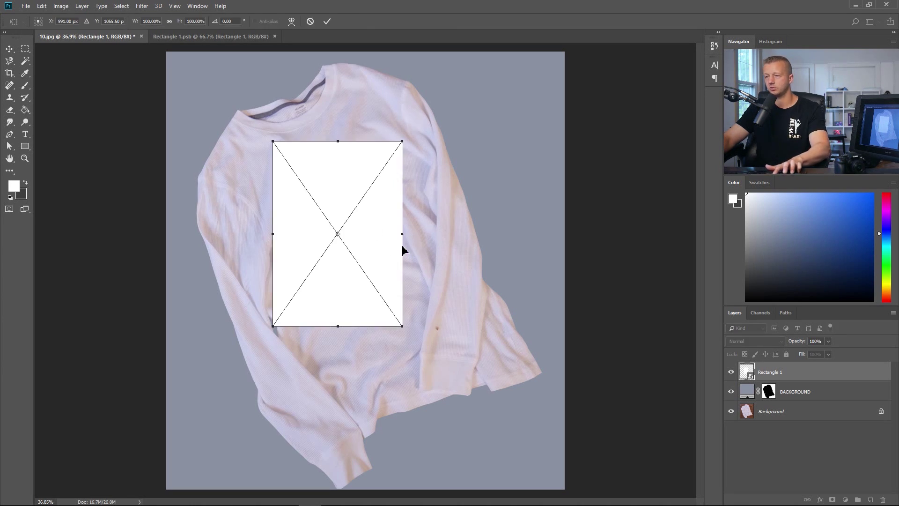
{"action": "left_click_drag", "start_coordinate": [416, 341], "coordinate": [479, 316]}
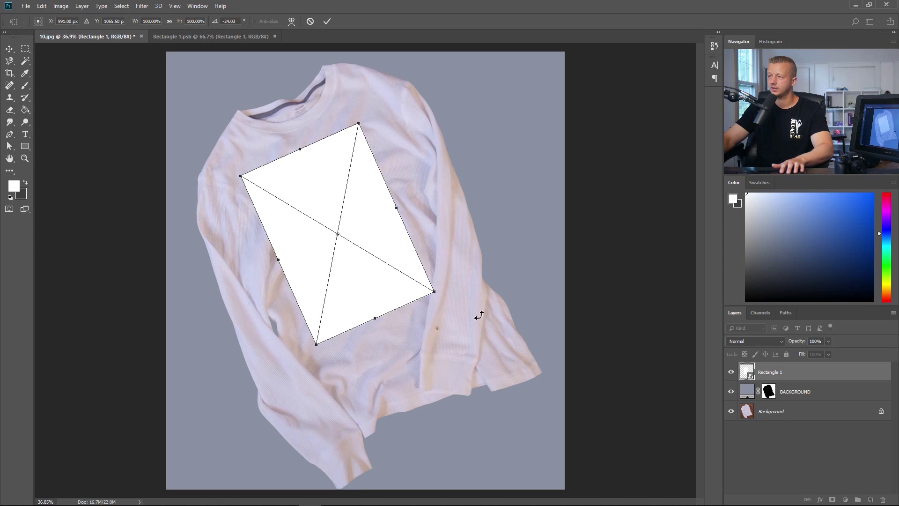
{"action": "left_click_drag", "start_coordinate": [362, 267], "coordinate": [366, 258]}
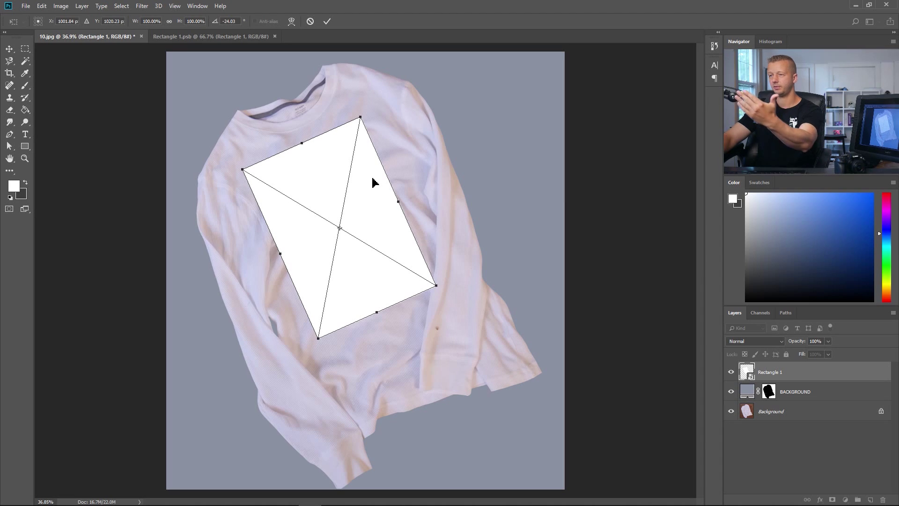
- Distort the rectangle's corners slightly to fit the shirt's perspective, apply the transform and fine-tune its position on the chest
{"action": "right_click", "coordinate": [317, 179]}
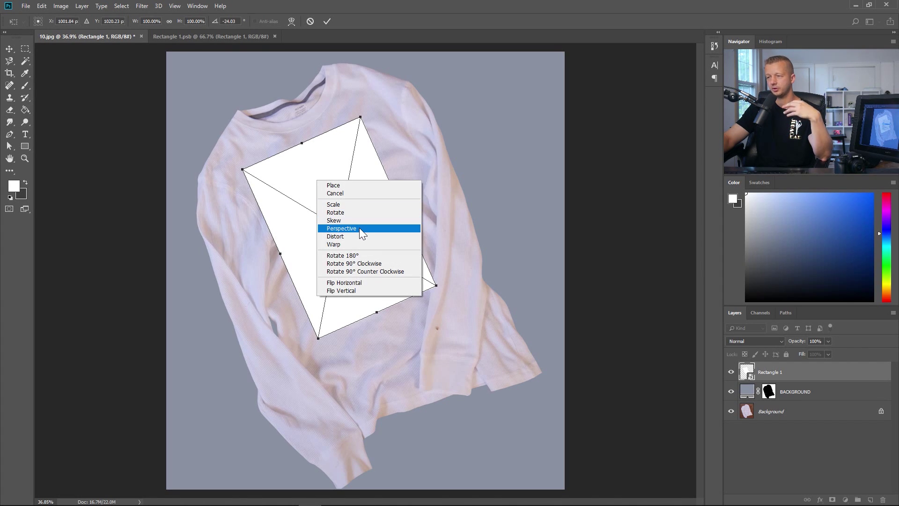
{"action": "left_click", "coordinate": [335, 236]}
{"action": "left_click_drag", "start_coordinate": [360, 117], "coordinate": [361, 121]}
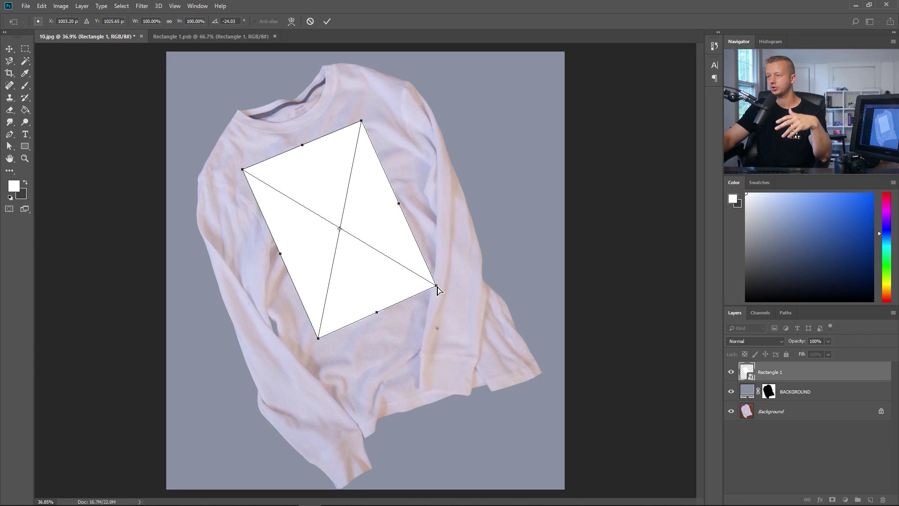
{"action": "left_click_drag", "start_coordinate": [436, 286], "coordinate": [435, 281]}
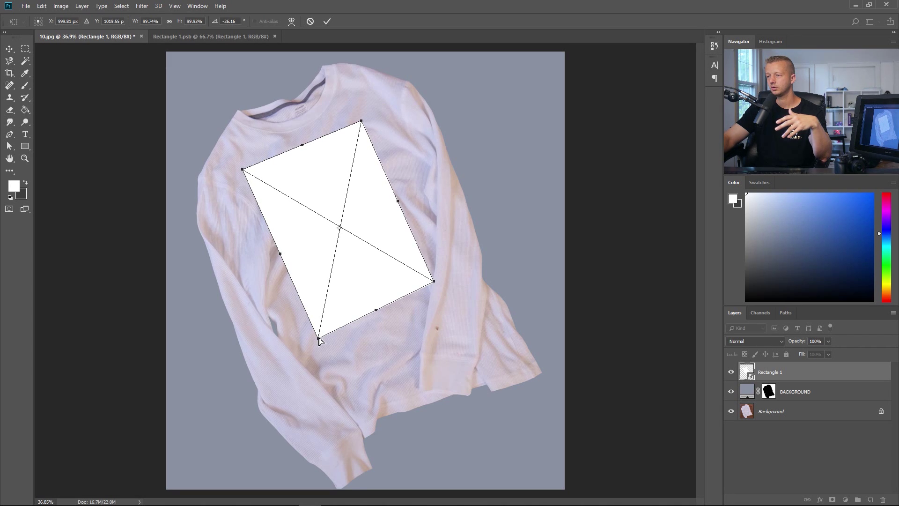
{"action": "left_click_drag", "start_coordinate": [242, 170], "coordinate": [243, 171]}
{"action": "left_click_drag", "start_coordinate": [319, 338], "coordinate": [318, 337]}
{"action": "left_click_drag", "start_coordinate": [348, 278], "coordinate": [358, 248]}
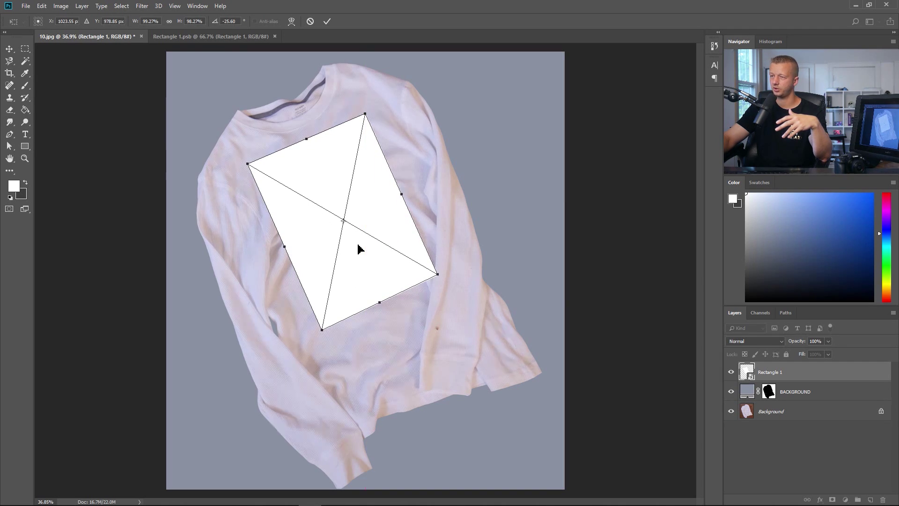
{"action": "left_click", "coordinate": [13, 52]}
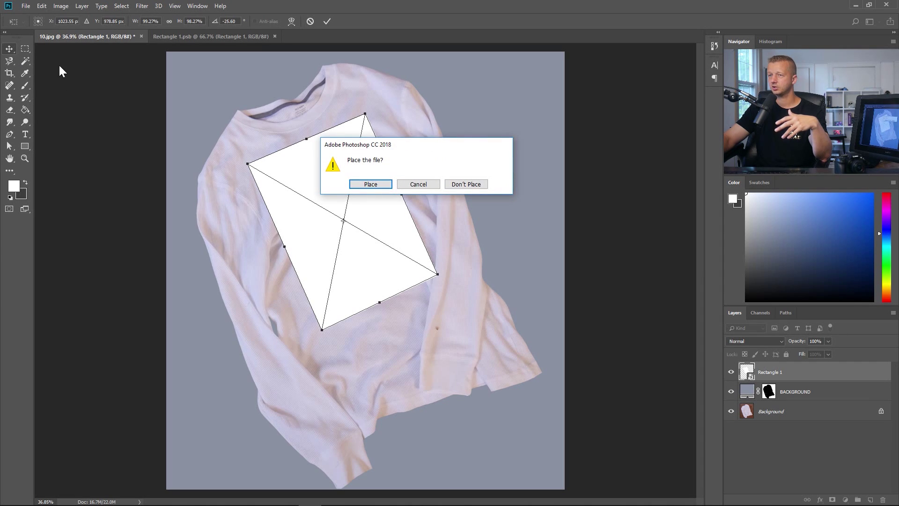
{"action": "left_click", "coordinate": [371, 184]}
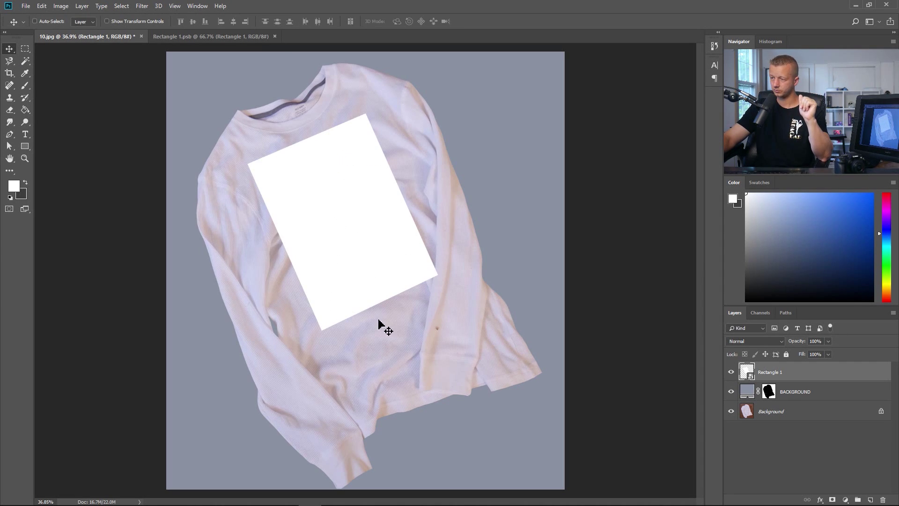
{"action": "left_click_drag", "start_coordinate": [367, 286], "coordinate": [370, 294]}
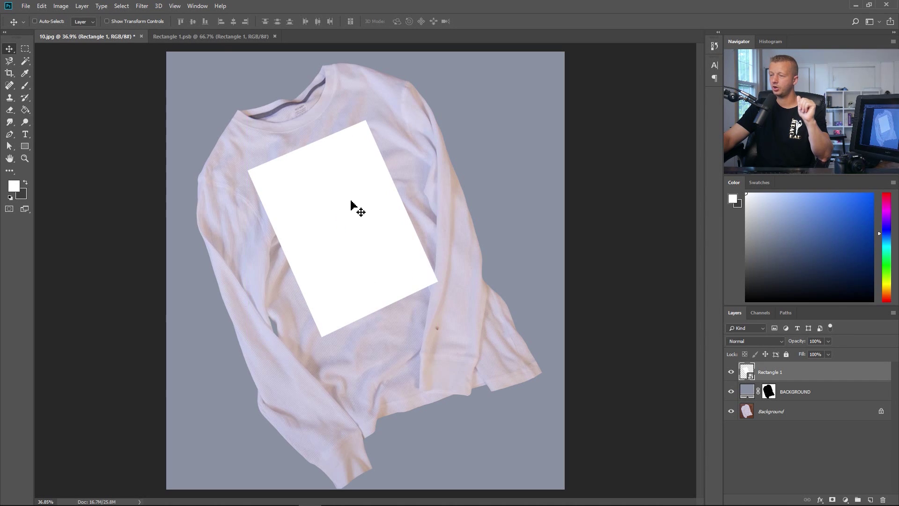
{"action": "left_click", "coordinate": [360, 224]}
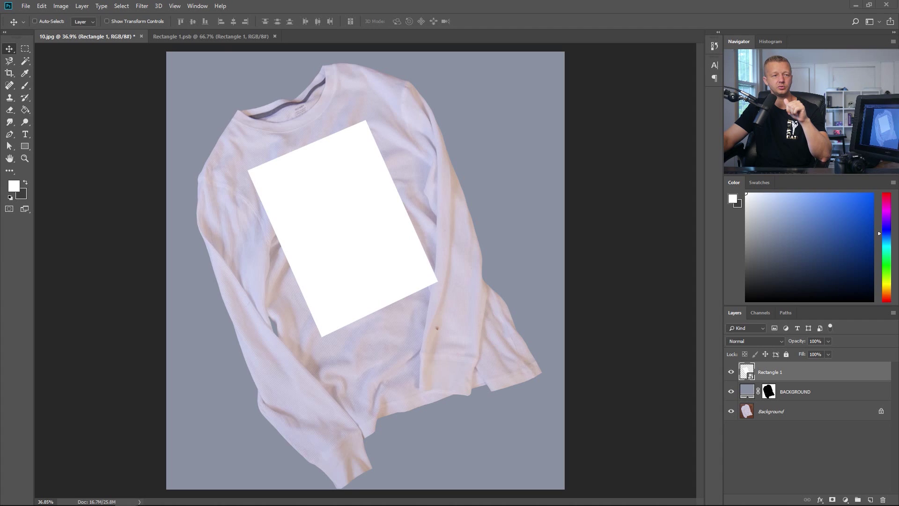
- Check the smart object's contents, return to 10.jpg and rename the rectangle layer to YOUR ARTWORK HERE
{"action": "left_click", "coordinate": [224, 38]}
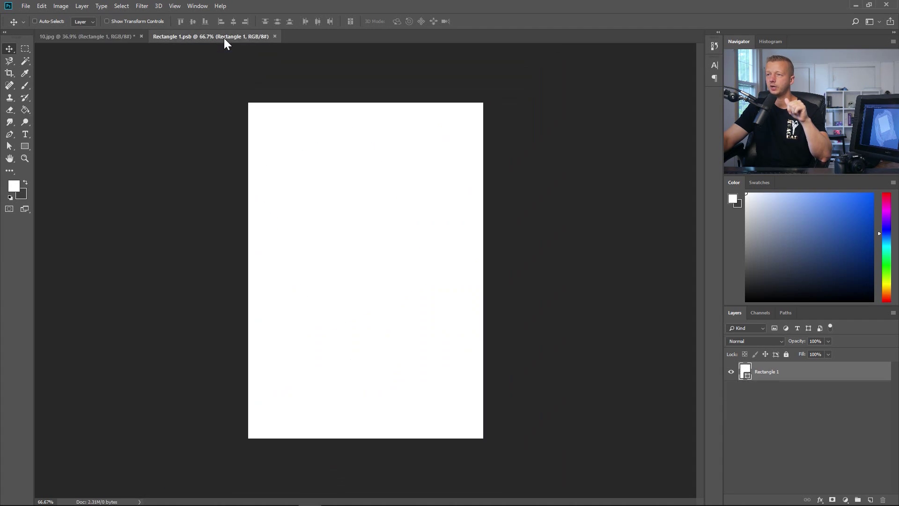
{"action": "left_click", "coordinate": [124, 40]}
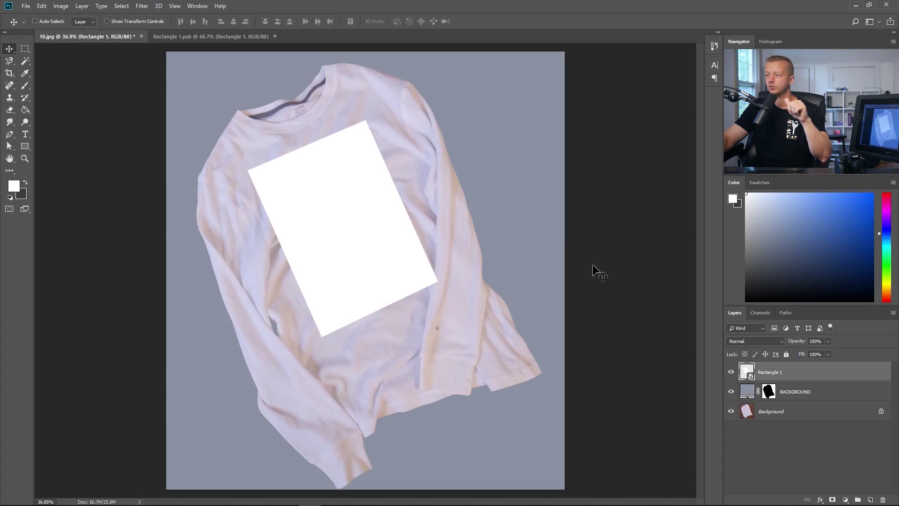
{"action": "double_click", "coordinate": [771, 373]}
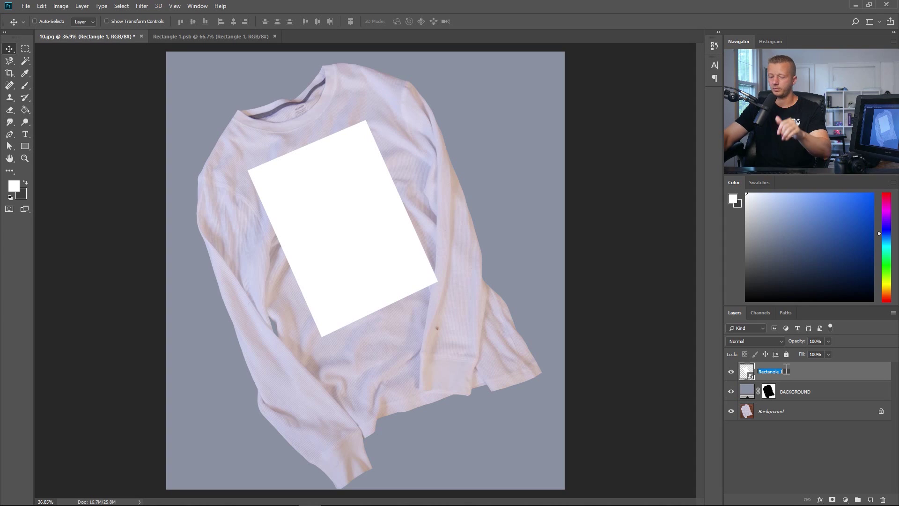
{"action": "type", "text": "YOUR ARTW"}
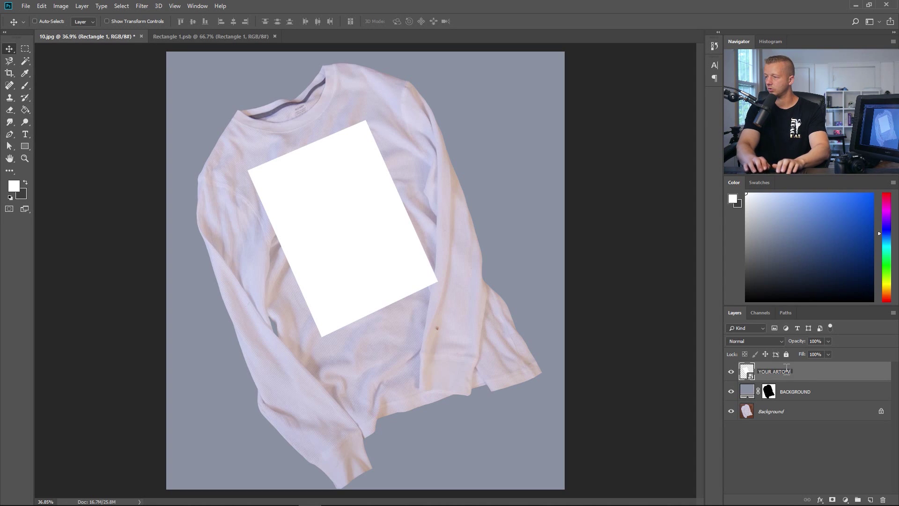
{"action": "type", "text": "ORK HERE"}
{"action": "key", "text": "Return"}
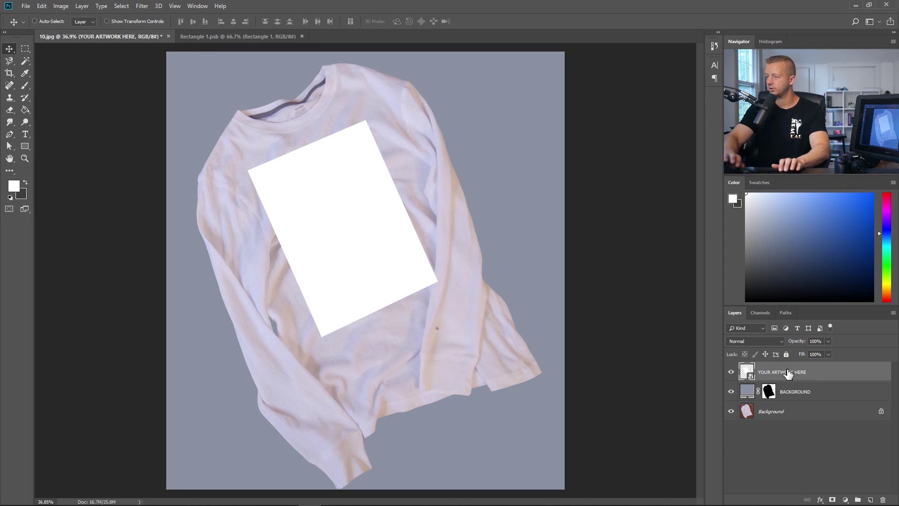
- Open the YOUR ARTWORK HERE smart object and place the brigham_and_womens logo centred on its canvas
{"action": "double_click", "coordinate": [747, 372]}
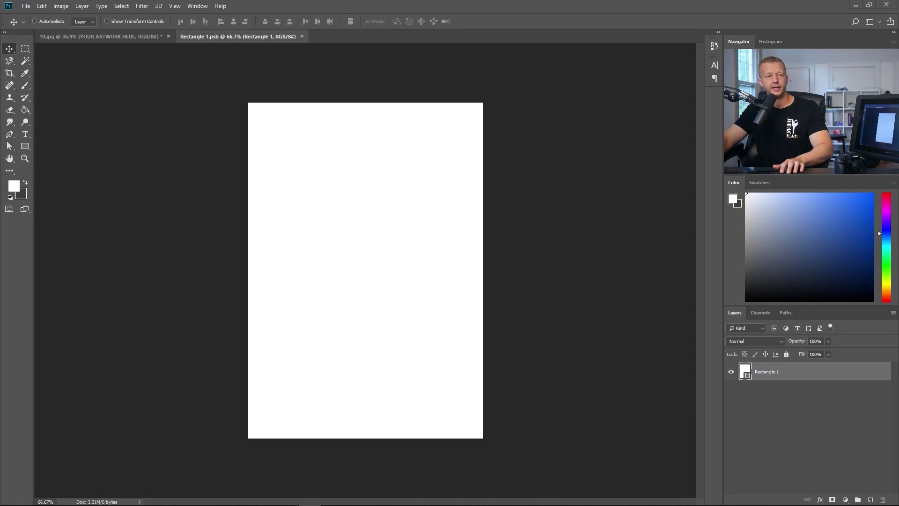
{"action": "left_click_drag", "start_coordinate": [321, 434], "coordinate": [359, 249]}
{"action": "left_click", "coordinate": [9, 50]}
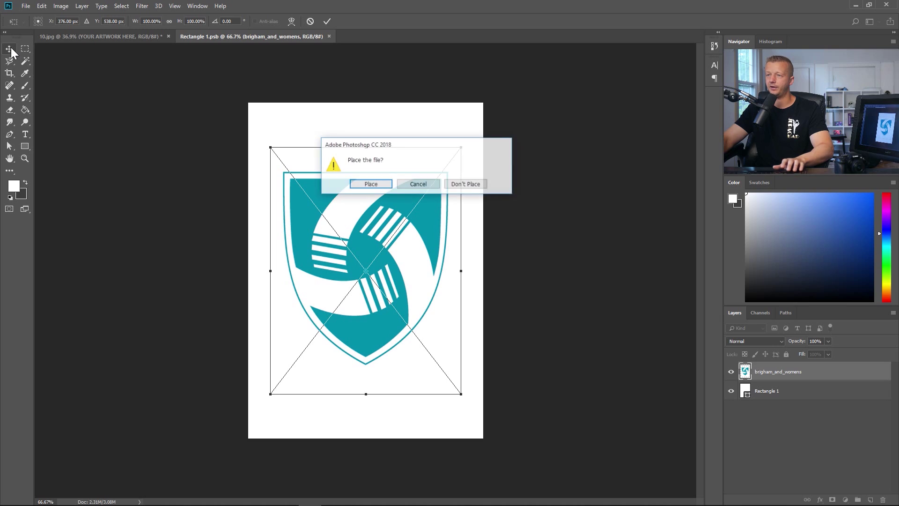
{"action": "left_click", "coordinate": [370, 183]}
- Rasterize the logo layer, delete all its white areas using a Magic Wand selection, and deselect
{"action": "left_click", "coordinate": [25, 53]}
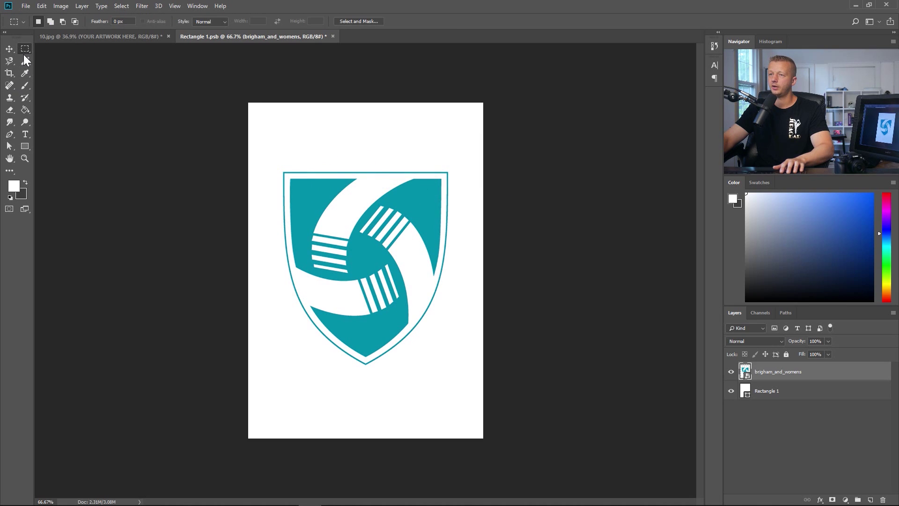
{"action": "left_click", "coordinate": [24, 62]}
{"action": "right_click", "coordinate": [798, 371]}
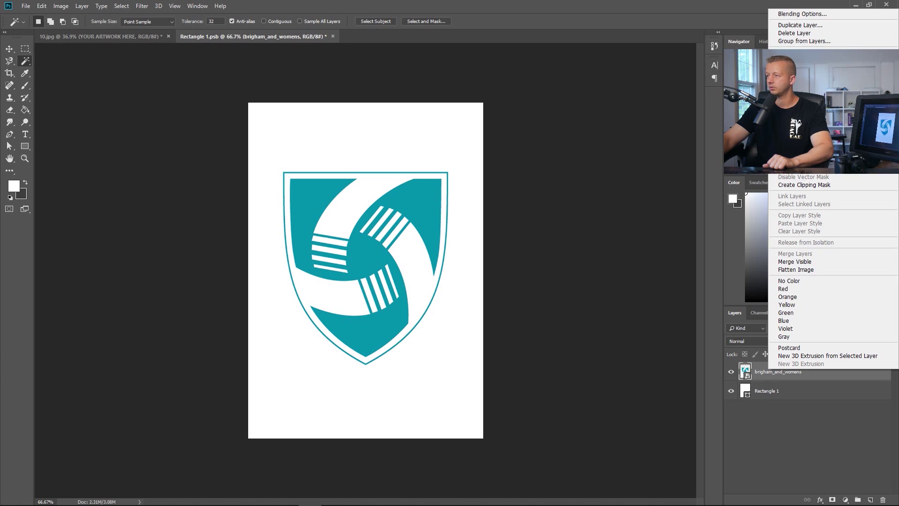
{"action": "key", "text": "Escape"}
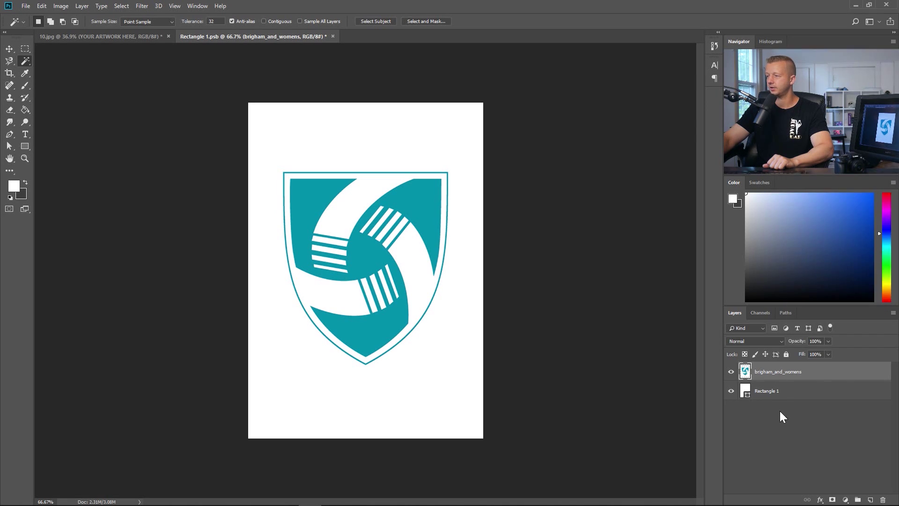
{"action": "left_click", "coordinate": [364, 167]}
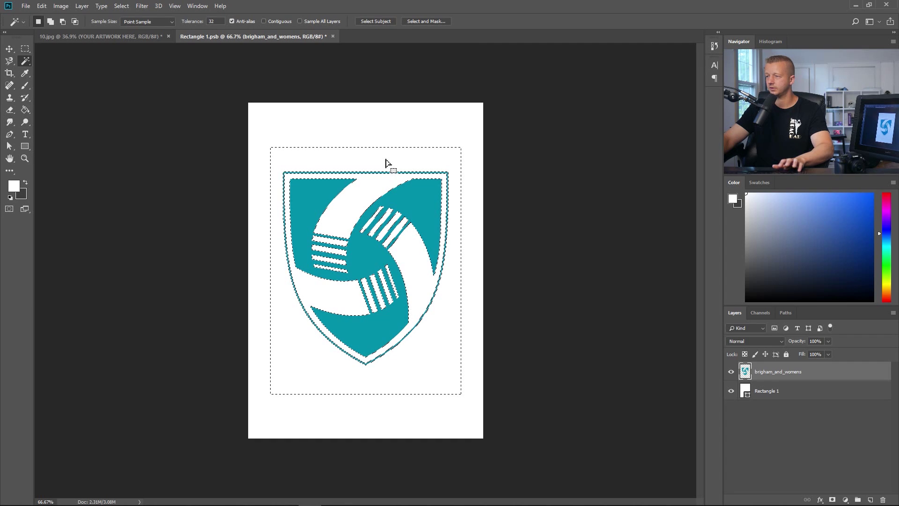
{"action": "key", "text": "ctrl+d"}
- Hide the white rectangle layer beneath the logo, save the smart object and return to the 10.jpg document
{"action": "left_click", "coordinate": [730, 390]}
{"action": "left_click", "coordinate": [787, 396]}
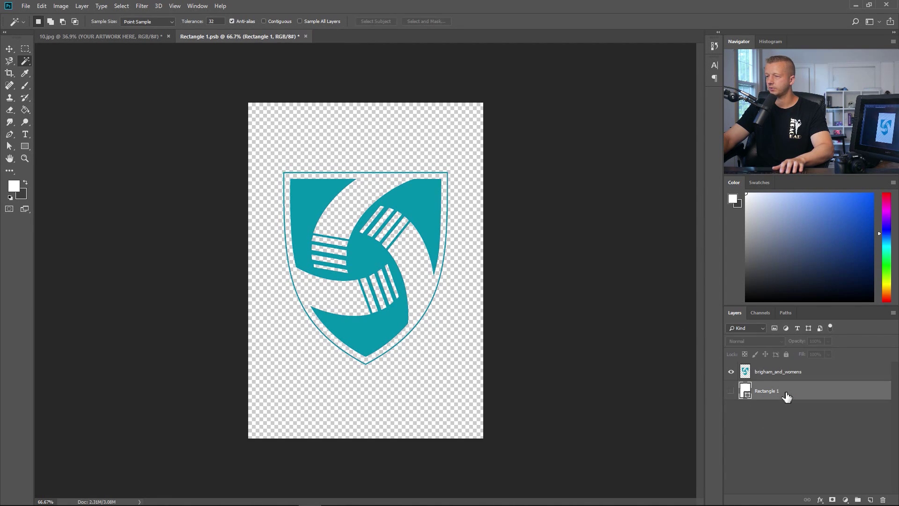
{"action": "left_click", "coordinate": [10, 48]}
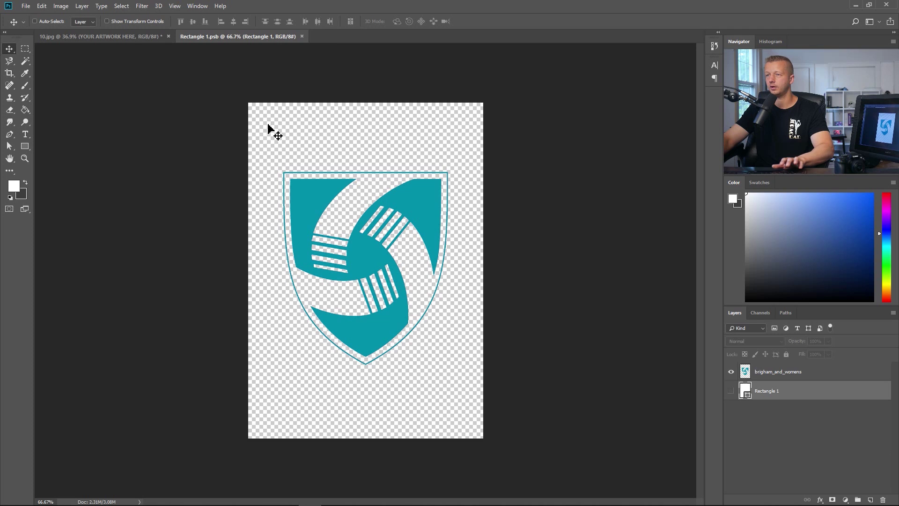
{"action": "key", "text": "ctrl+s"}
{"action": "left_click", "coordinate": [121, 38]}
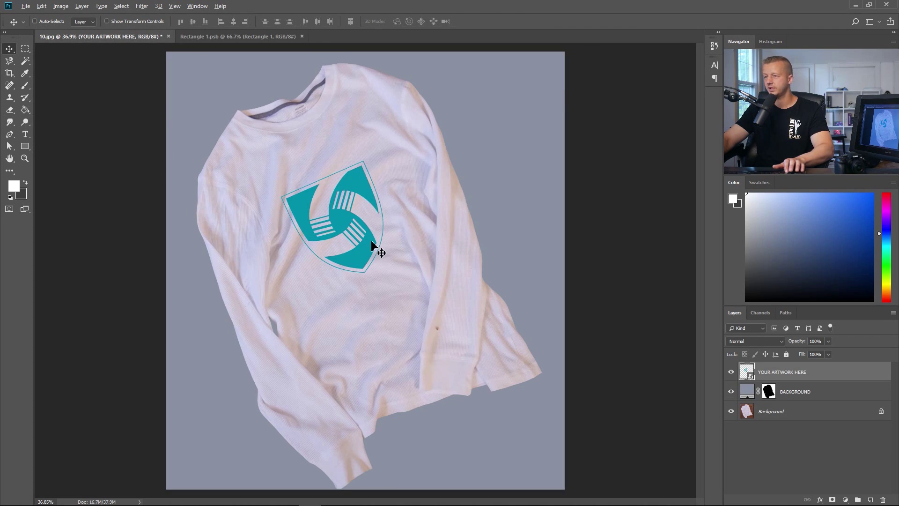
- Set the blending mode of the YOUR ARTWORK HERE layer to Multiply
{"action": "scroll", "coordinate": [319, 243], "scroll_direction": "up", "scroll_amount": 6}
{"action": "scroll", "coordinate": [319, 243], "scroll_direction": "down", "scroll_amount": 6}
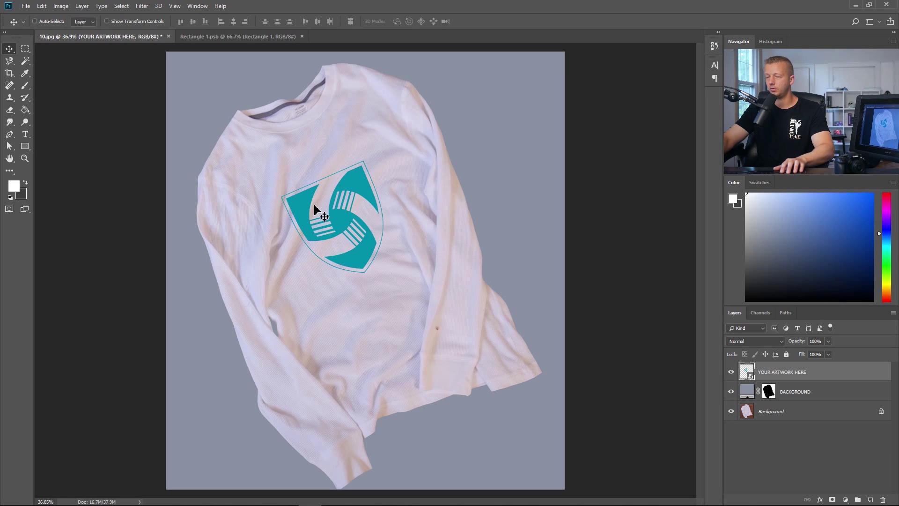
{"action": "scroll", "coordinate": [316, 214], "scroll_direction": "up", "scroll_amount": 6}
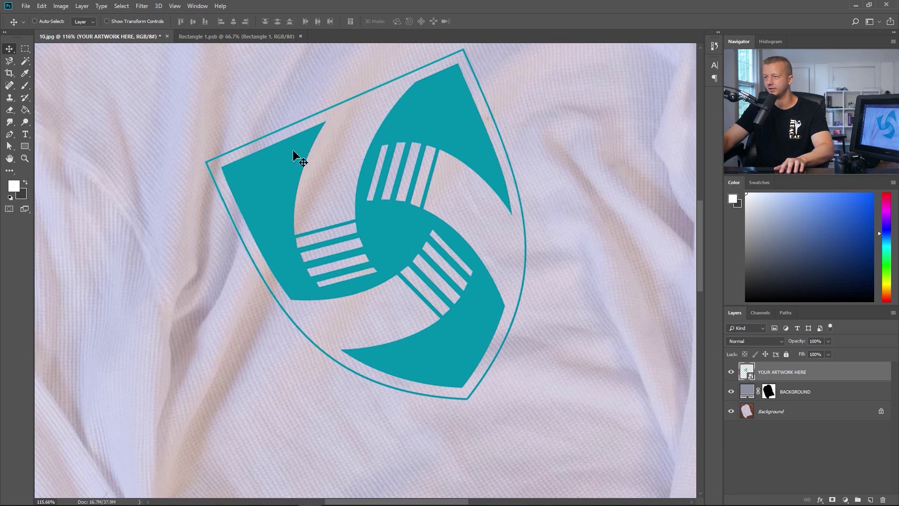
{"action": "scroll", "coordinate": [274, 207], "scroll_direction": "up", "scroll_amount": 1}
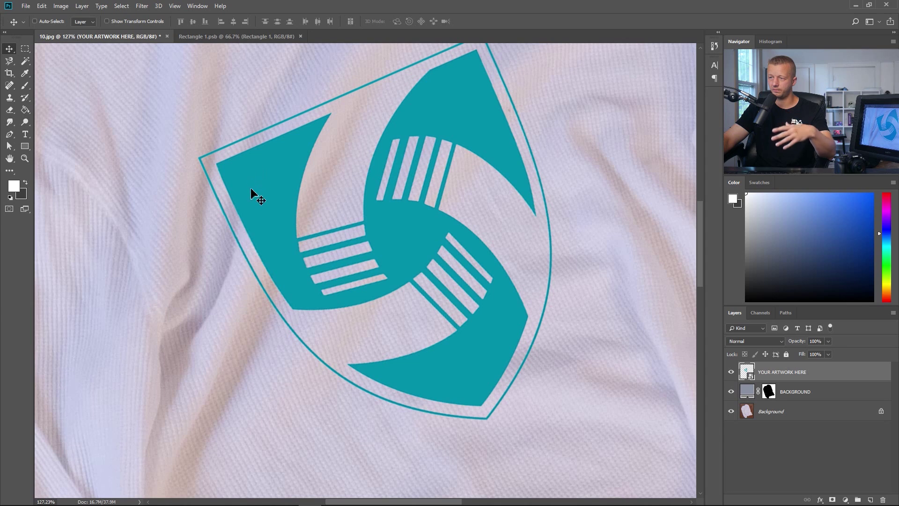
{"action": "left_click", "coordinate": [751, 342]}
{"action": "left_click", "coordinate": [751, 341]}
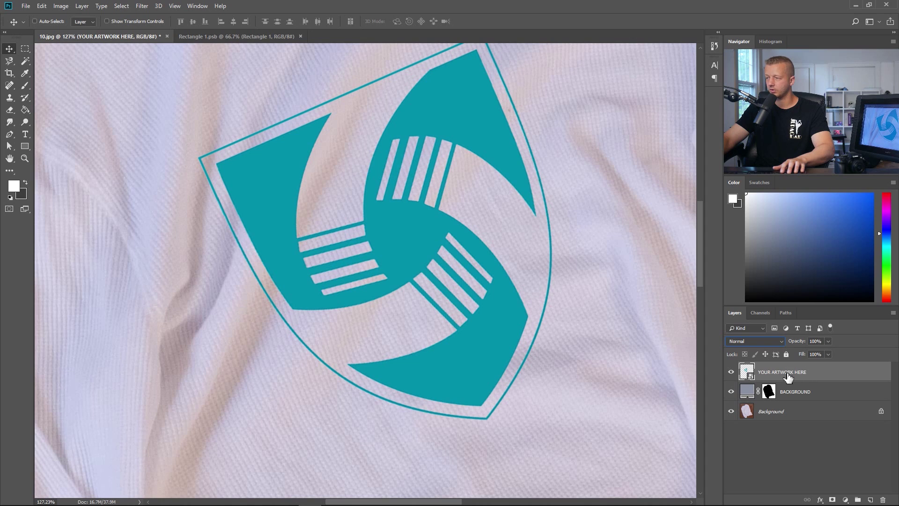
{"action": "left_click", "coordinate": [744, 342]}
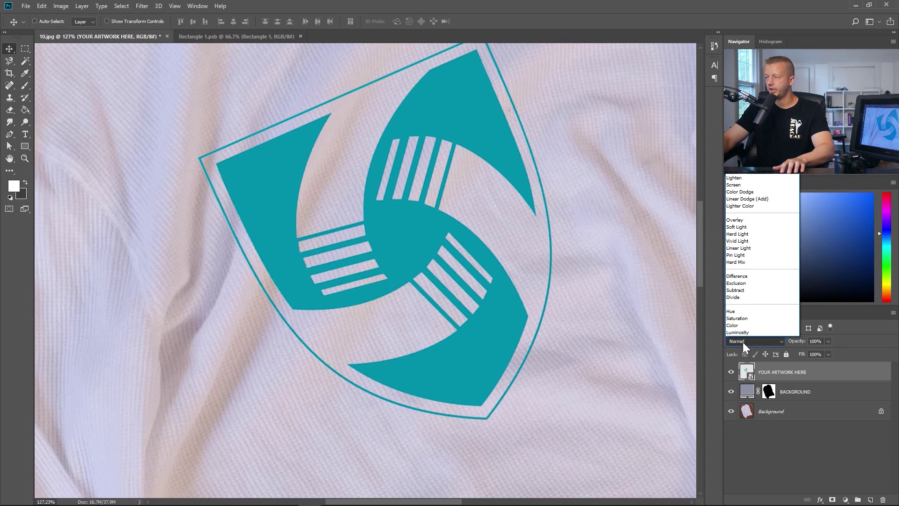
{"action": "left_click", "coordinate": [742, 342]}
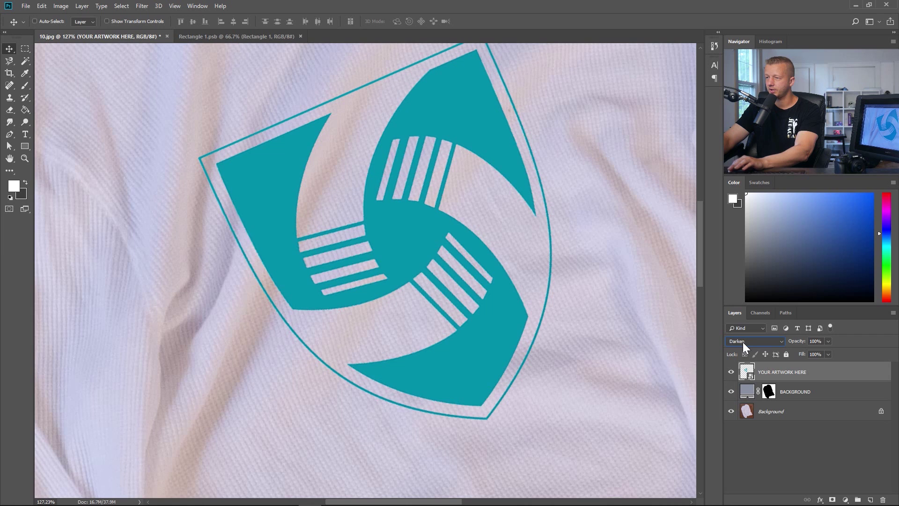
{"action": "key", "text": "shift+alt+m"}
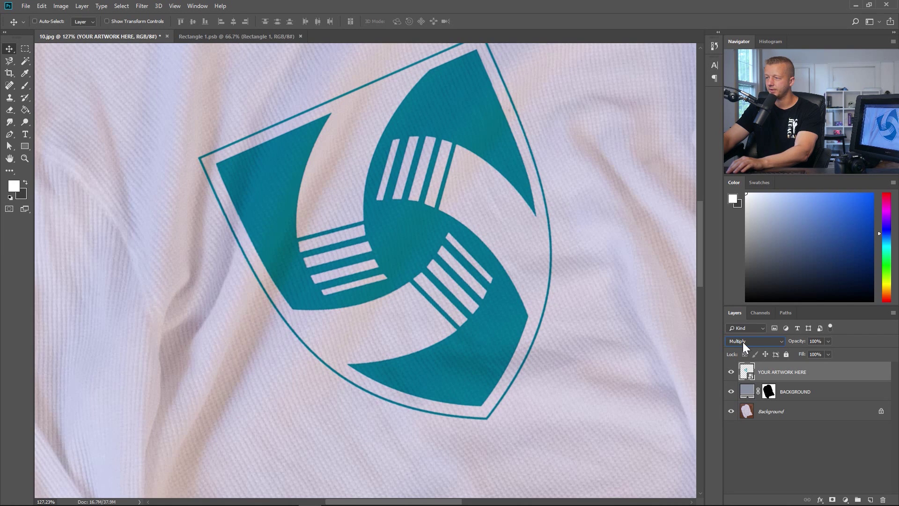
{"action": "key", "text": "Down"}
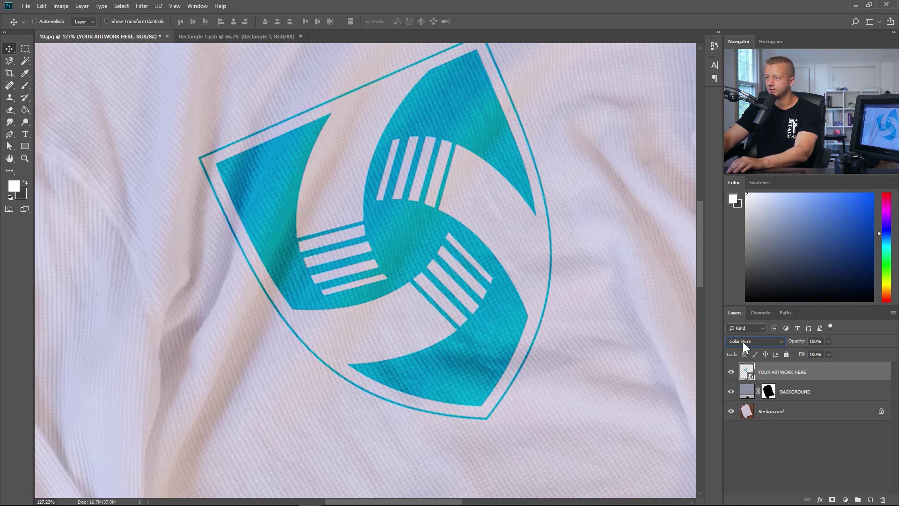
{"action": "key", "text": "Up"}
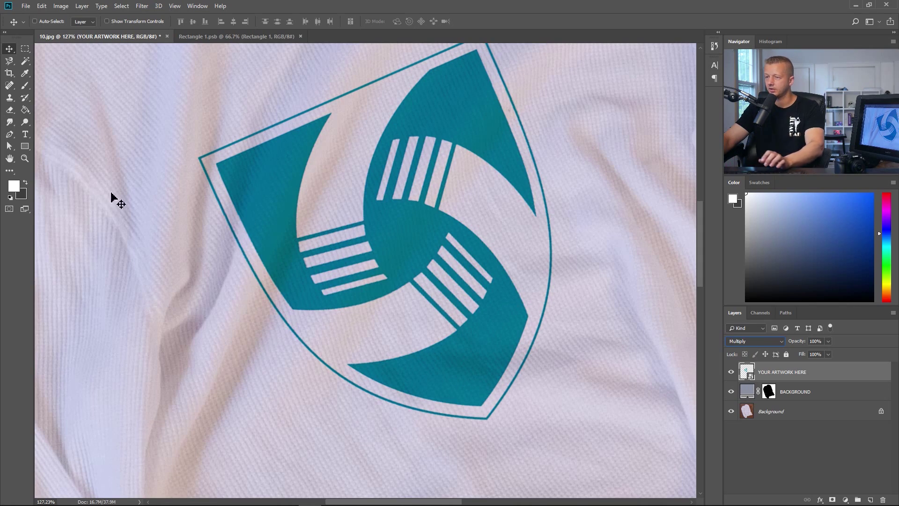
- Examine up close how the fabric texture and folds show through the logo, and bring the whole chest area back into view
{"action": "left_click", "coordinate": [25, 158]}
{"action": "left_click_drag", "start_coordinate": [264, 166], "coordinate": [300, 192]}
{"action": "scroll", "coordinate": [395, 200], "scroll_direction": "down", "scroll_amount": 2}
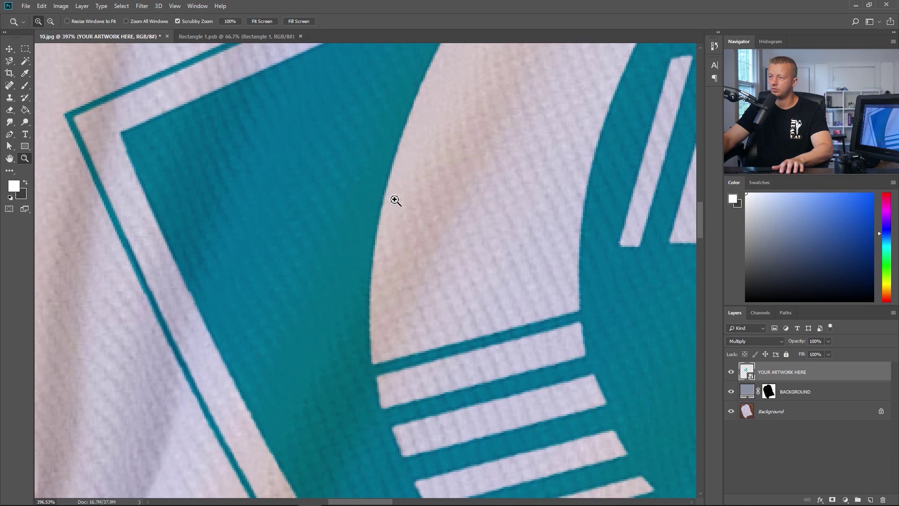
{"action": "scroll", "coordinate": [425, 205], "scroll_direction": "down", "scroll_amount": 5}
{"action": "scroll", "coordinate": [477, 223], "scroll_direction": "down", "scroll_amount": 2}
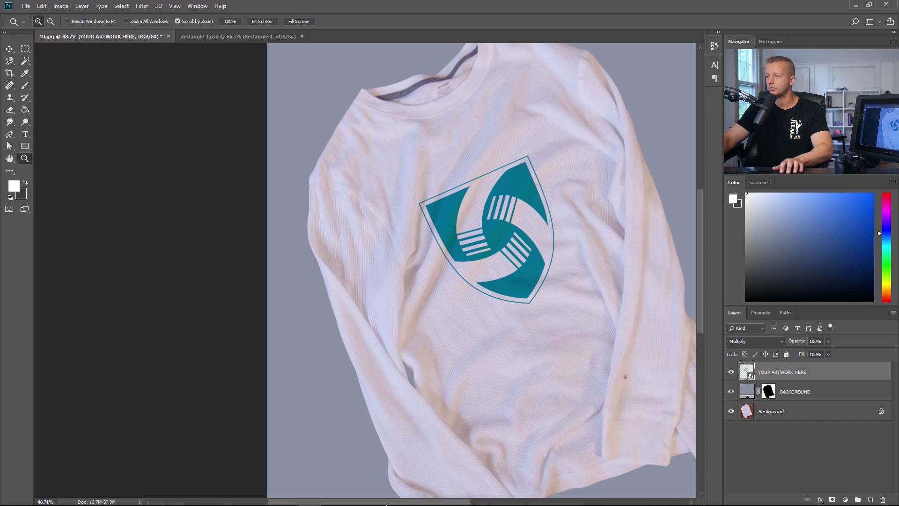
{"action": "left_click_drag", "start_coordinate": [387, 504], "coordinate": [426, 501]}
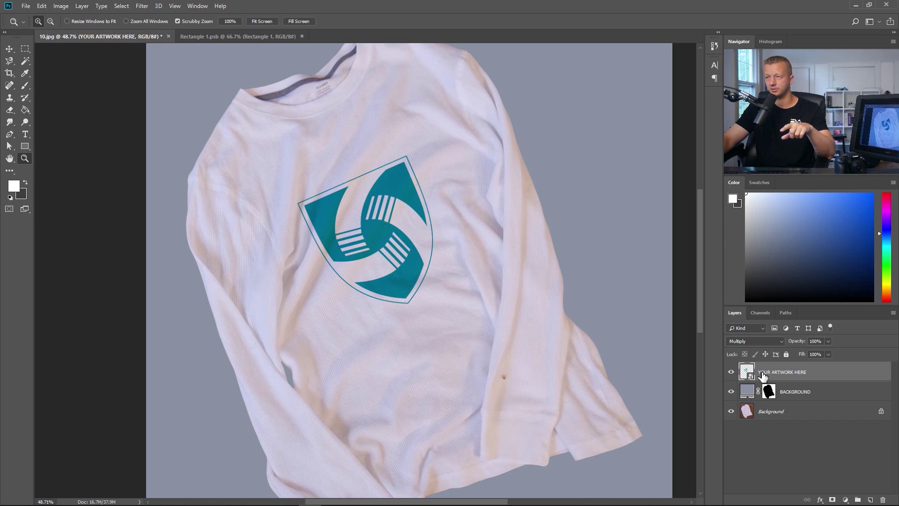
- Open the Liquify filter on the YOUR ARTWORK HERE layer and enlarge its window to fill most of the screen
{"action": "left_click", "coordinate": [142, 7]}
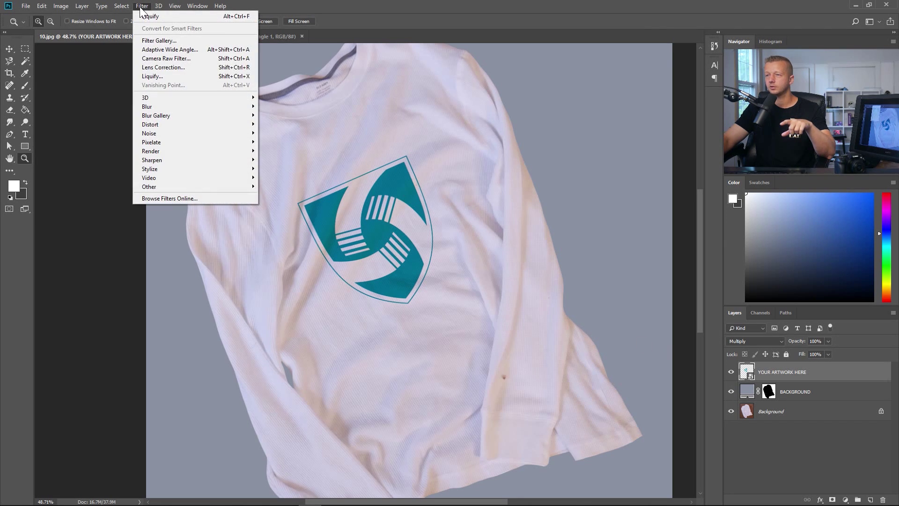
{"action": "left_click", "coordinate": [151, 77]}
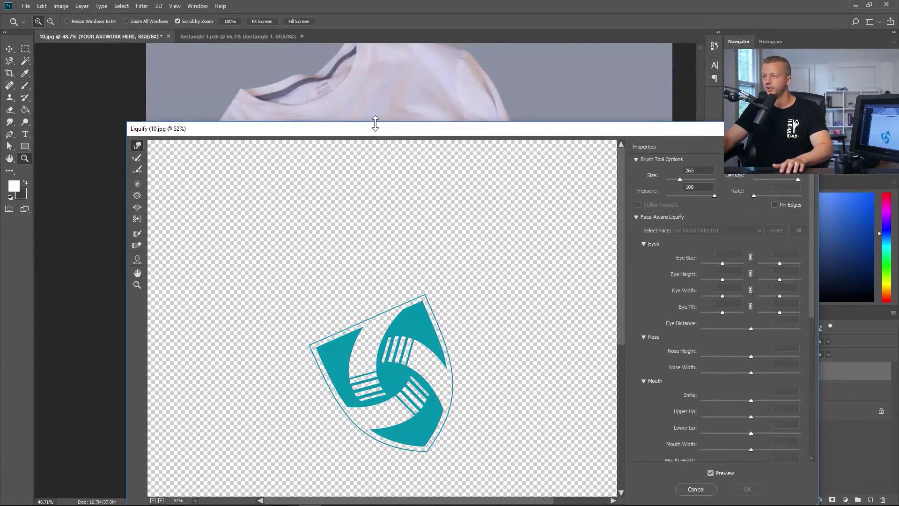
{"action": "mouse_move", "coordinate": [375, 124]}
{"action": "left_mouse_down"}
{"action": "mouse_move", "coordinate": [380, 208]}
{"action": "mouse_move", "coordinate": [373, 41]}
{"action": "left_mouse_up"}
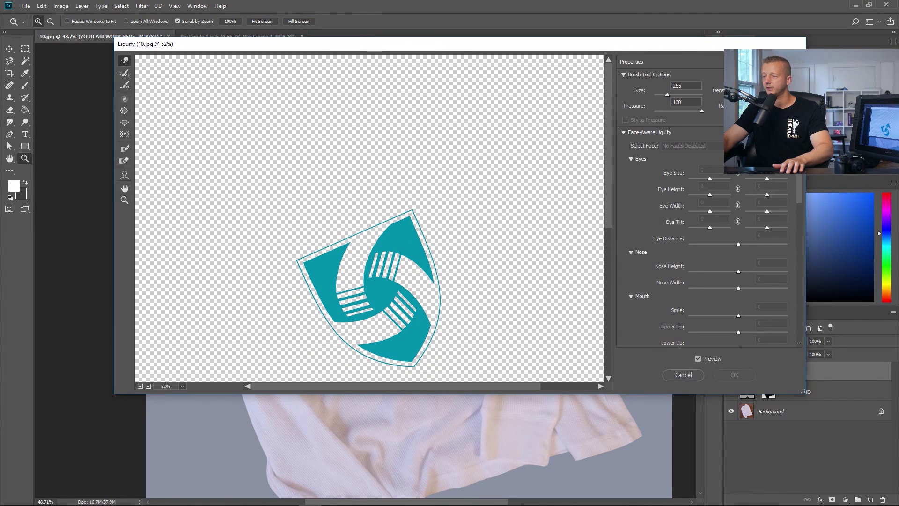
{"action": "mouse_move", "coordinate": [806, 394]}
{"action": "left_mouse_down"}
{"action": "mouse_move", "coordinate": [882, 428]}
{"action": "mouse_move", "coordinate": [884, 482]}
{"action": "left_mouse_up"}
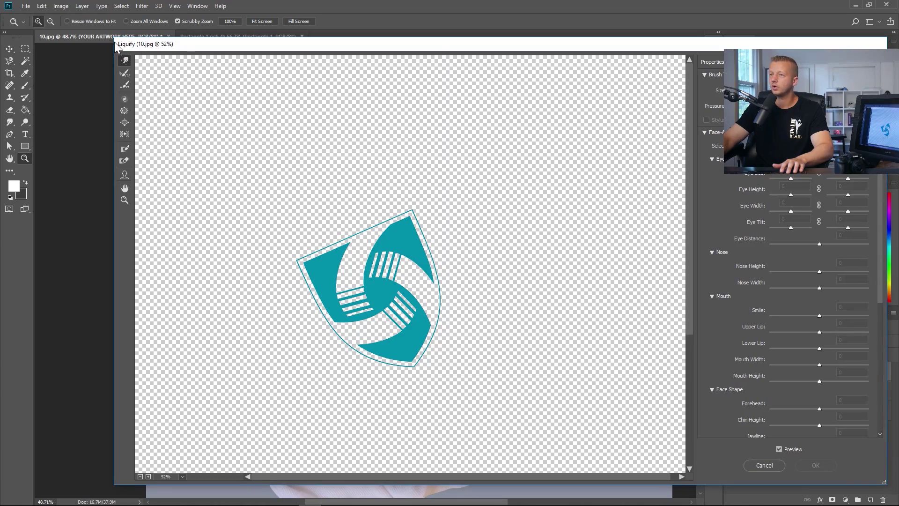
{"action": "mouse_move", "coordinate": [112, 39]}
{"action": "left_mouse_down"}
{"action": "mouse_move", "coordinate": [17, 13]}
{"action": "mouse_move", "coordinate": [22, 8]}
{"action": "left_mouse_up"}
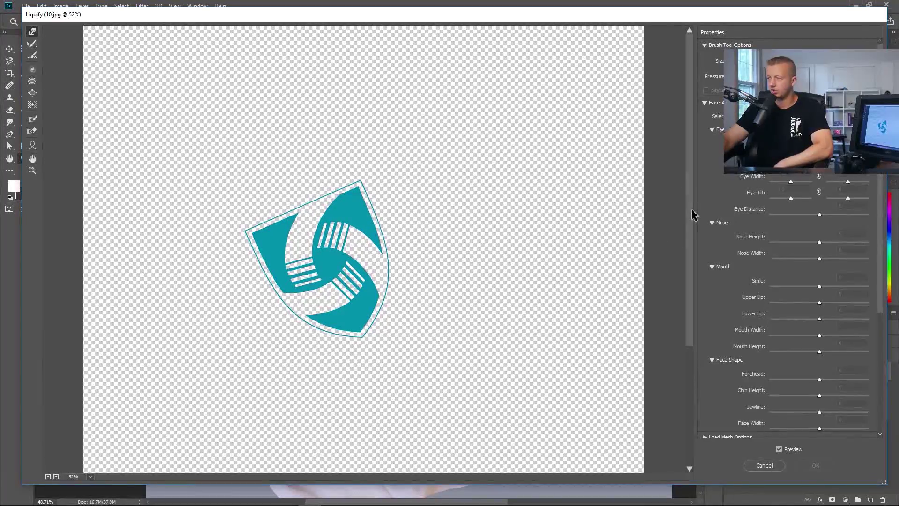
- Set the Liquify backdrop opacity to 69, try a large Forward Warp stroke on the logo's upper-left part, and undo it
{"action": "left_click_drag", "start_coordinate": [692, 211], "coordinate": [735, 323]}
{"action": "scroll", "coordinate": [734, 323], "scroll_direction": "down", "scroll_amount": 8}
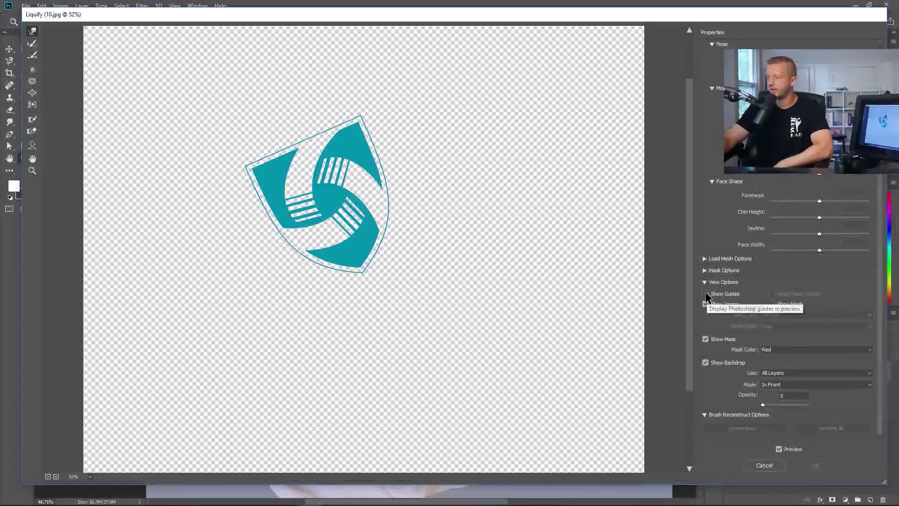
{"action": "scroll", "coordinate": [719, 301], "scroll_direction": "up", "scroll_amount": 8}
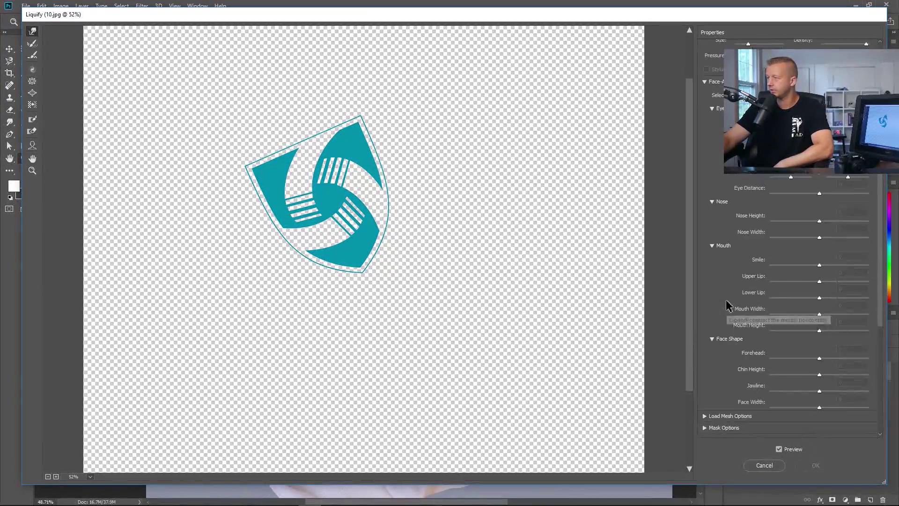
{"action": "scroll", "coordinate": [724, 365], "scroll_direction": "down", "scroll_amount": 4}
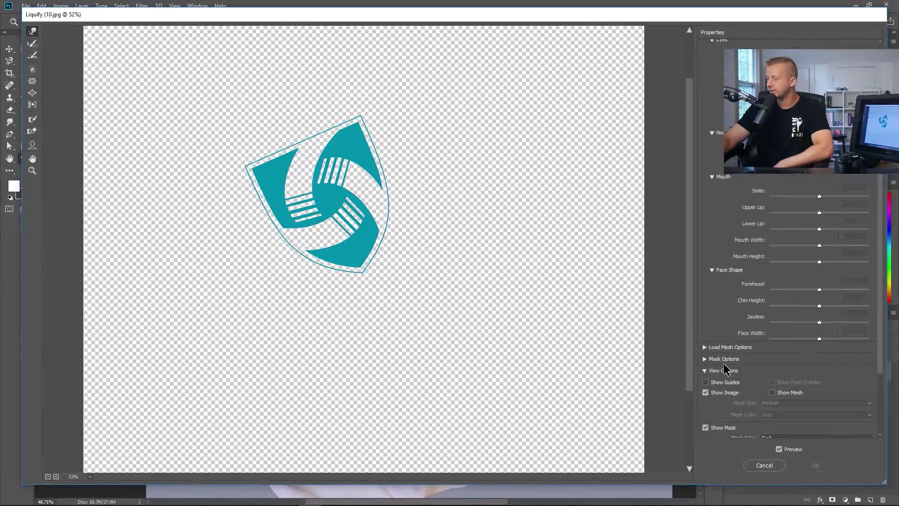
{"action": "scroll", "coordinate": [725, 367], "scroll_direction": "down", "scroll_amount": 4}
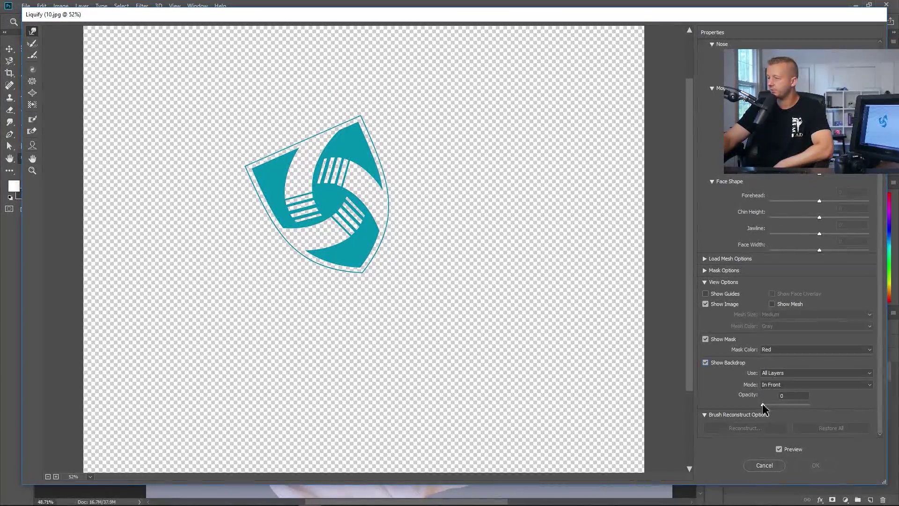
{"action": "left_click_drag", "start_coordinate": [762, 403], "coordinate": [795, 405]}
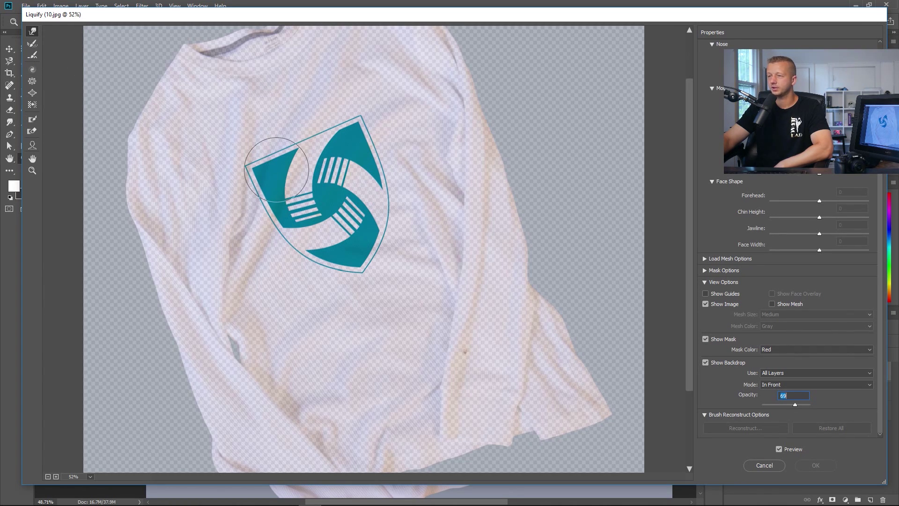
{"action": "mouse_move", "coordinate": [278, 169]}
{"action": "left_mouse_down"}
{"action": "mouse_move", "coordinate": [297, 129]}
{"action": "mouse_move", "coordinate": [346, 80]}
{"action": "left_mouse_up"}
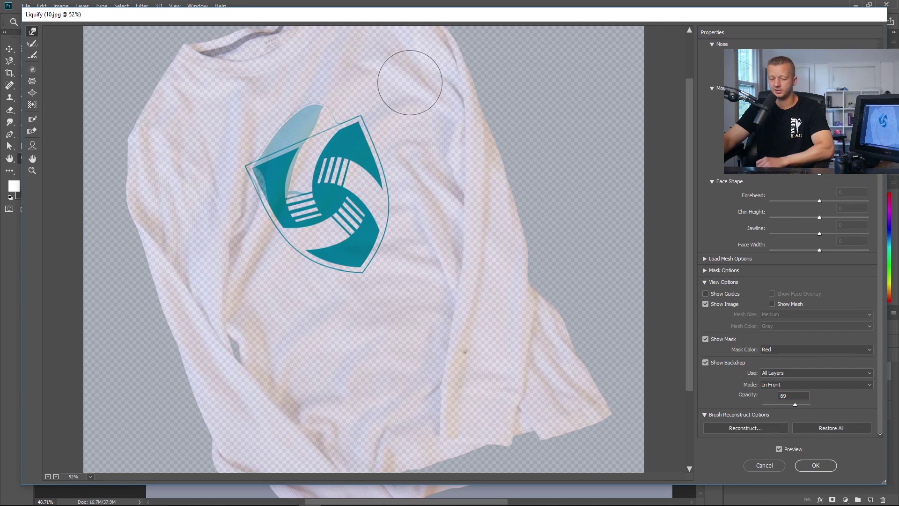
{"action": "key", "text": "ctrl+z"}
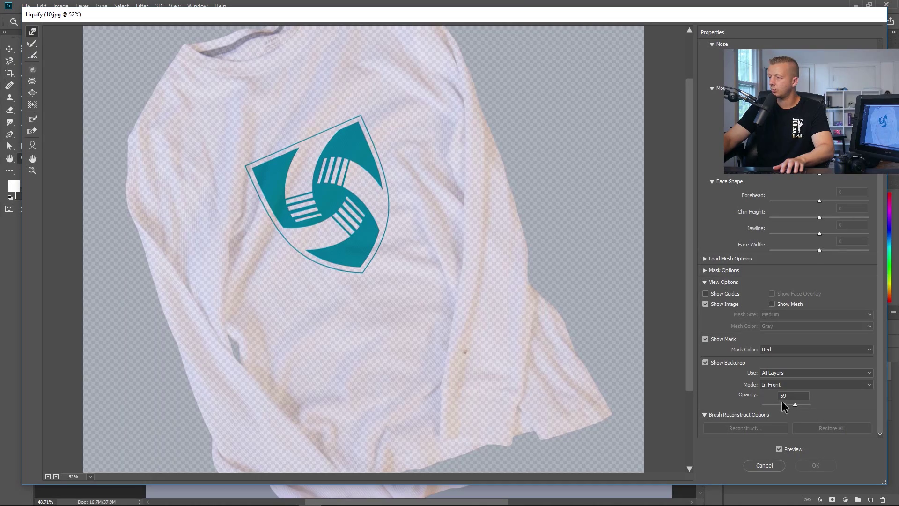
- Raise the Liquify backdrop opacity to 100 and try warping the logo with a smaller brush, dismissing the backdrop notice
{"action": "left_click_drag", "start_coordinate": [783, 407], "coordinate": [829, 406]}
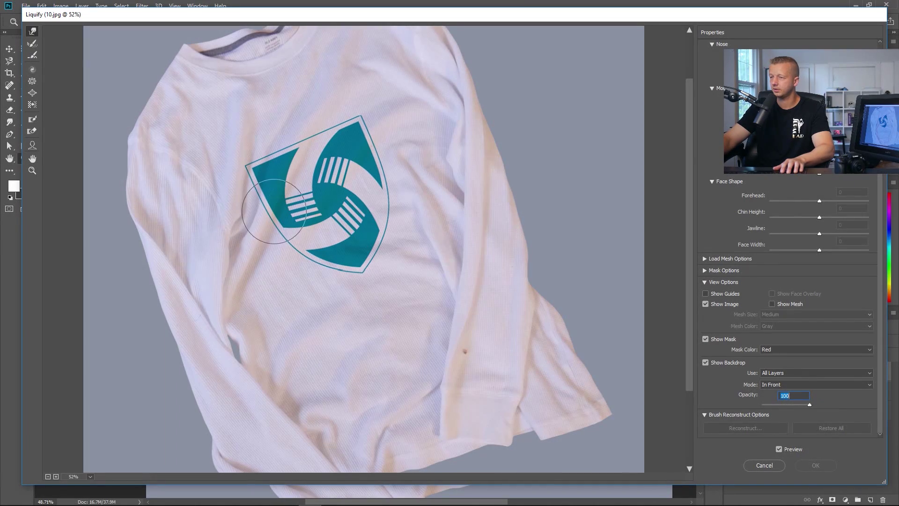
{"action": "scroll", "coordinate": [792, 281], "scroll_direction": "up", "scroll_amount": 3}
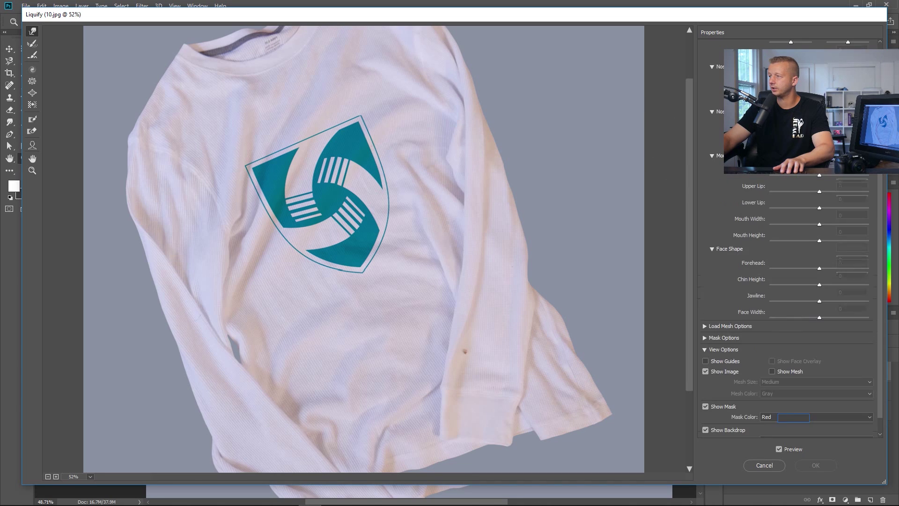
{"action": "scroll", "coordinate": [792, 281], "scroll_direction": "up", "scroll_amount": 5}
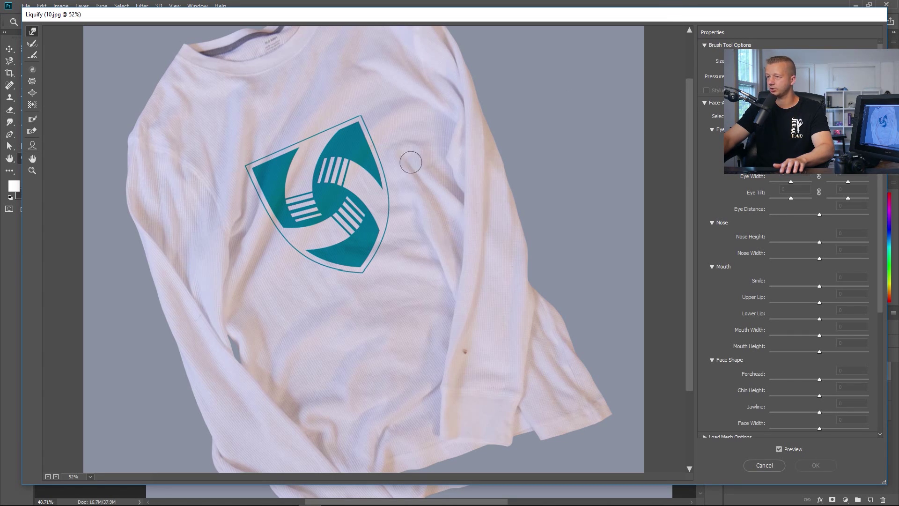
{"action": "key", "text": "Return"}
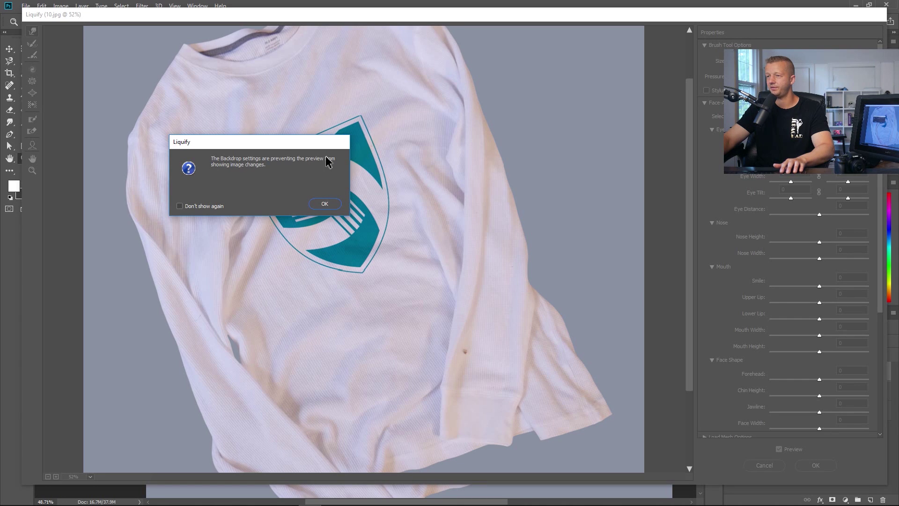
{"action": "left_click", "coordinate": [330, 206]}
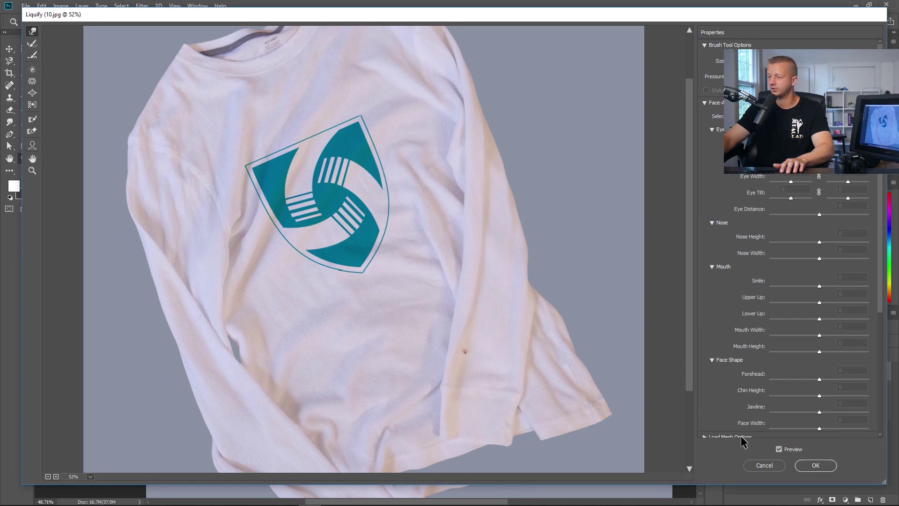
- Lower the Liquify backdrop opacity to 34 so the shirt shows faintly over the logo
{"action": "scroll", "coordinate": [741, 420], "scroll_direction": "down", "scroll_amount": 5}
{"action": "scroll", "coordinate": [741, 420], "scroll_direction": "down", "scroll_amount": 3}
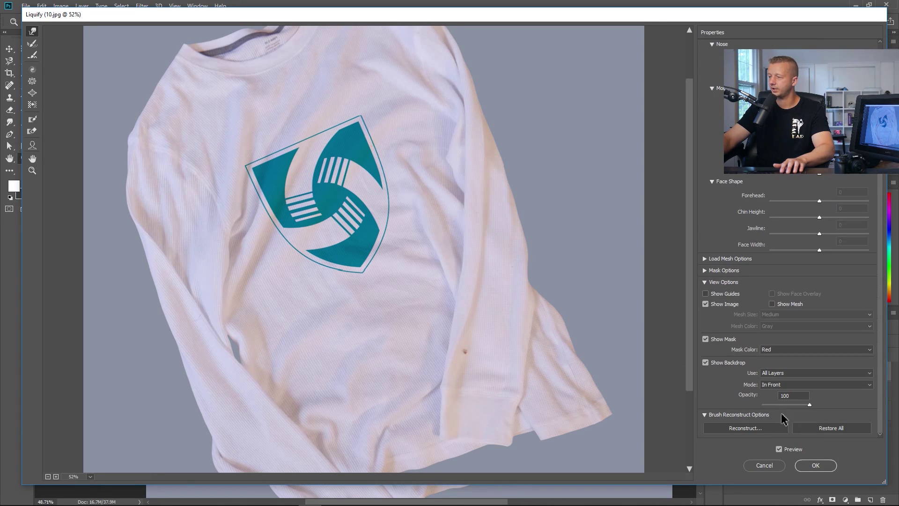
{"action": "left_click_drag", "start_coordinate": [811, 411], "coordinate": [778, 411]}
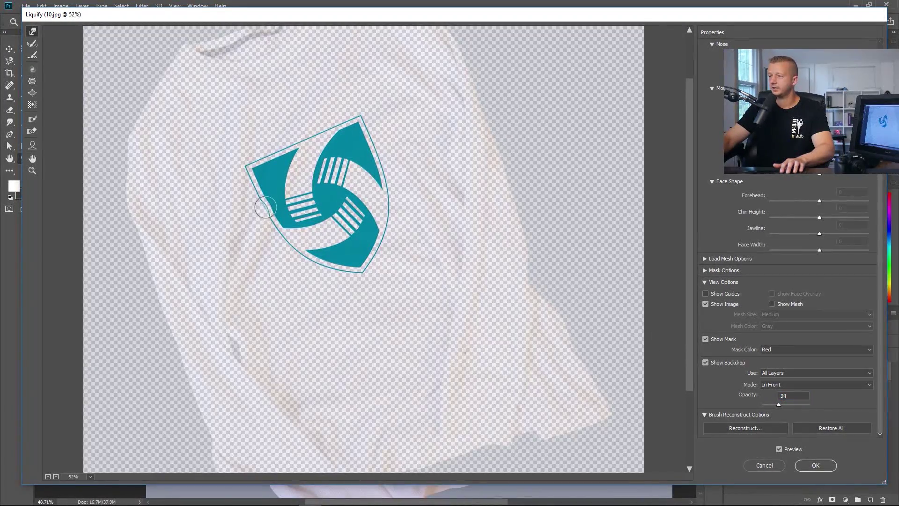
- Try Forward Warp strokes on the logo's left edge, undoing the oversized ones and keeping only a slight bend along the fold
{"action": "left_click_drag", "start_coordinate": [264, 206], "coordinate": [294, 125]}
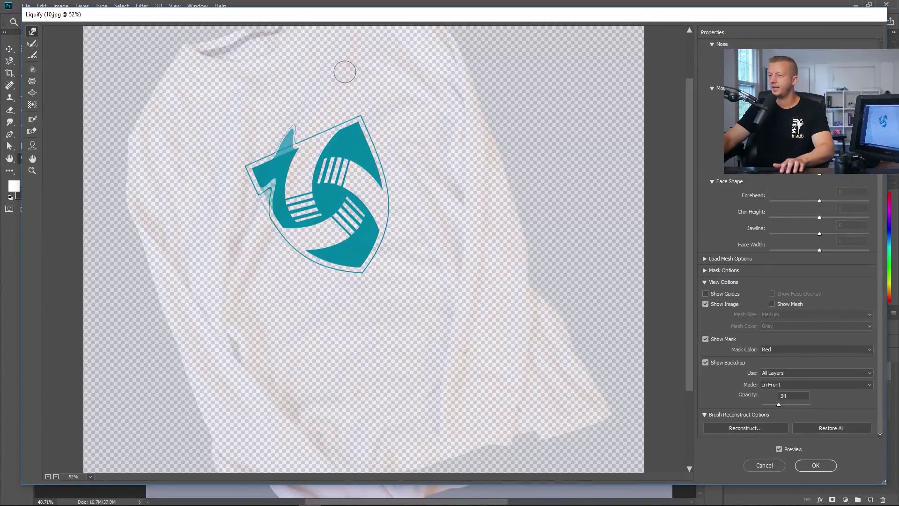
{"action": "key", "text": "ctrl+z"}
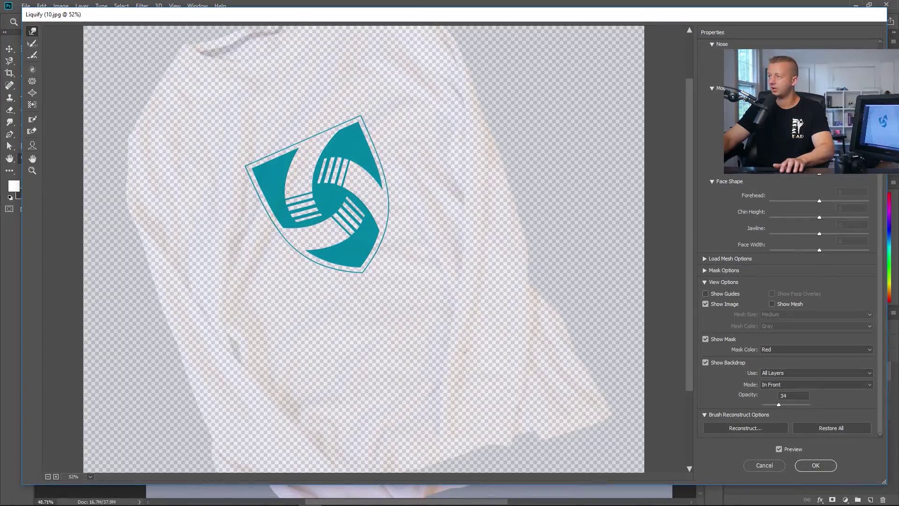
{"action": "scroll", "coordinate": [787, 281], "scroll_direction": "up", "scroll_amount": 5}
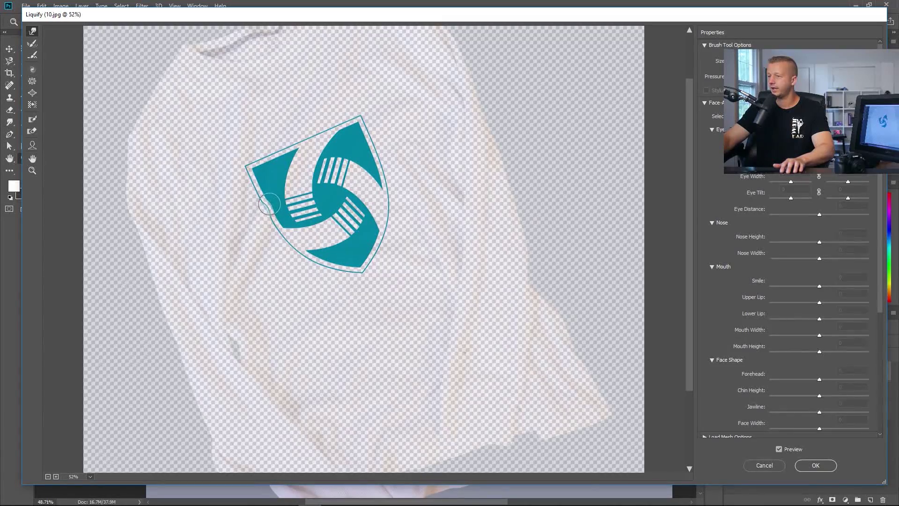
{"action": "left_click_drag", "start_coordinate": [269, 205], "coordinate": [286, 141]}
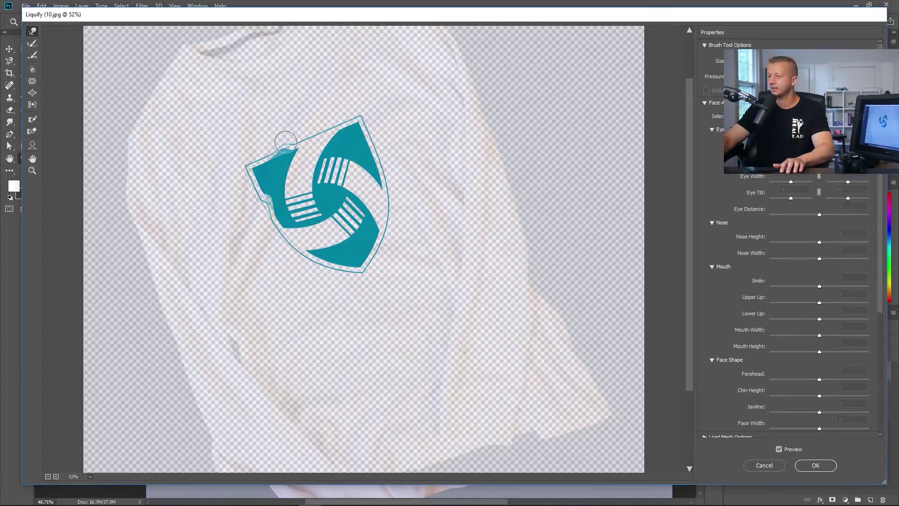
{"action": "key", "text": "ctrl+z"}
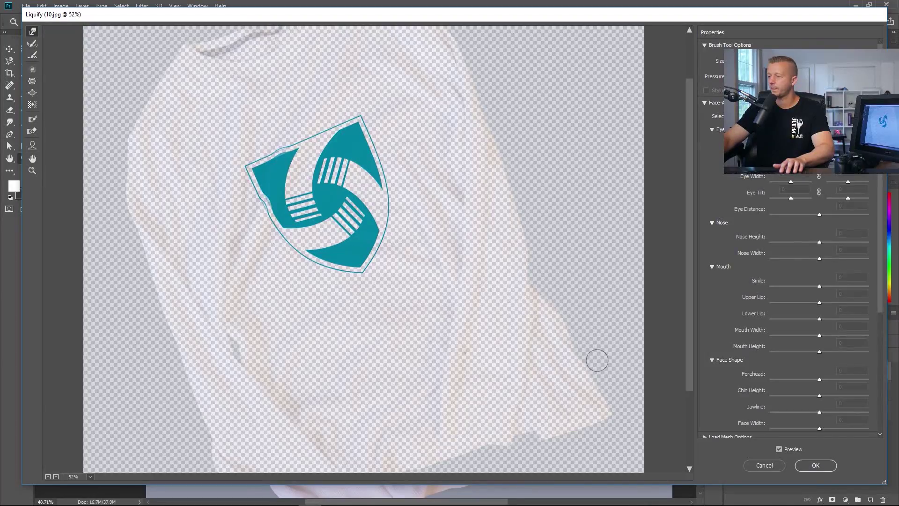
- Raise the Liquify backdrop opacity to 86 and use the Background layer as backdrop after trying YOUR ARTWORK HERE and BACKGROUND
{"action": "scroll", "coordinate": [724, 424], "scroll_direction": "down", "scroll_amount": 5}
{"action": "left_click", "coordinate": [788, 396]}
{"action": "left_click", "coordinate": [790, 401]}
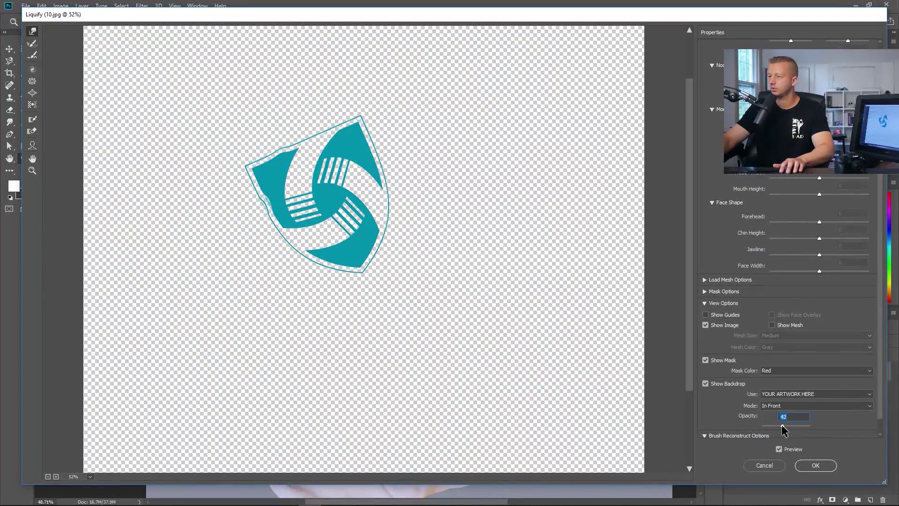
{"action": "left_click_drag", "start_coordinate": [786, 425], "coordinate": [804, 426]}
{"action": "left_click", "coordinate": [802, 396]}
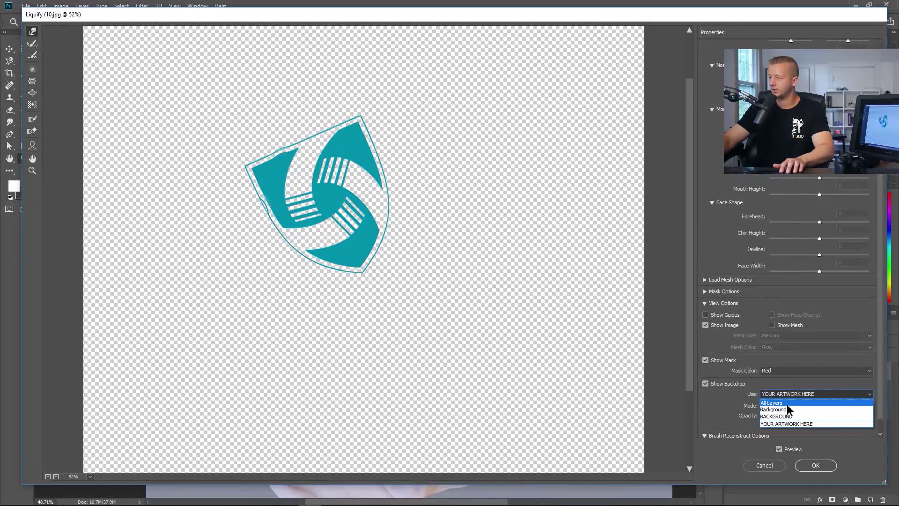
{"action": "left_click", "coordinate": [790, 417]}
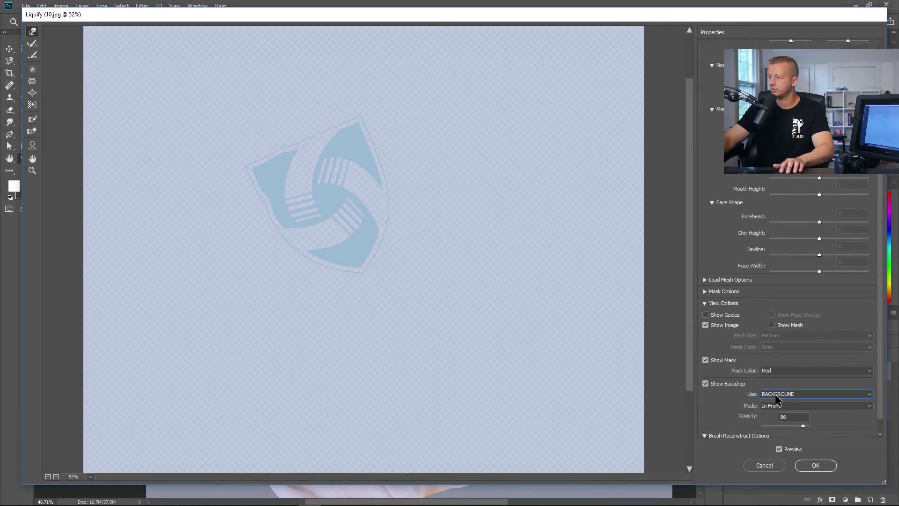
{"action": "left_click", "coordinate": [776, 398]}
{"action": "left_click", "coordinate": [778, 413]}
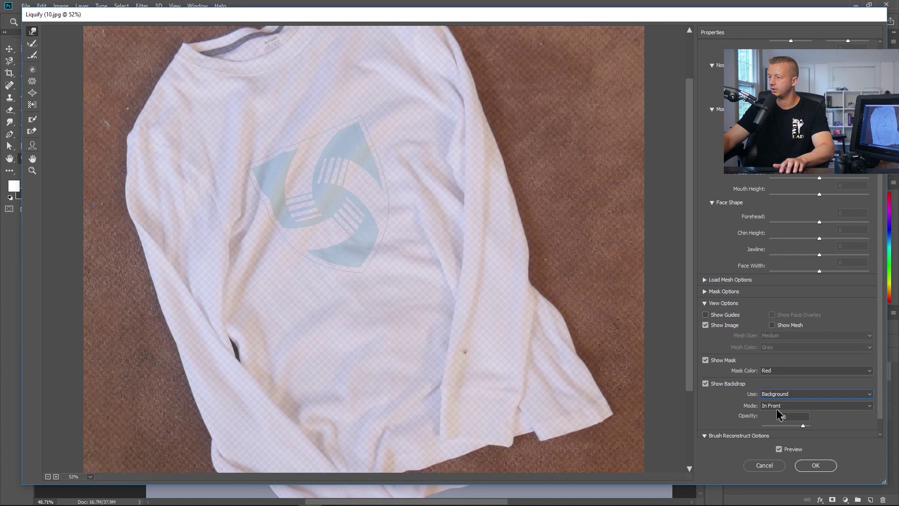
- Set the Liquify backdrop mode to Behind at opacity 66 and apply the warp to the logo
{"action": "left_click", "coordinate": [776, 405]}
{"action": "left_click", "coordinate": [775, 424]}
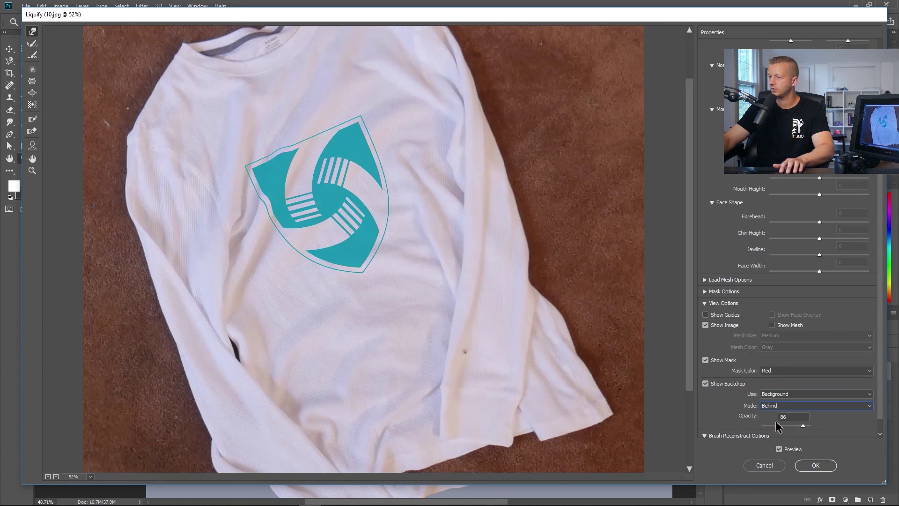
{"action": "left_click_drag", "start_coordinate": [790, 430], "coordinate": [788, 429]}
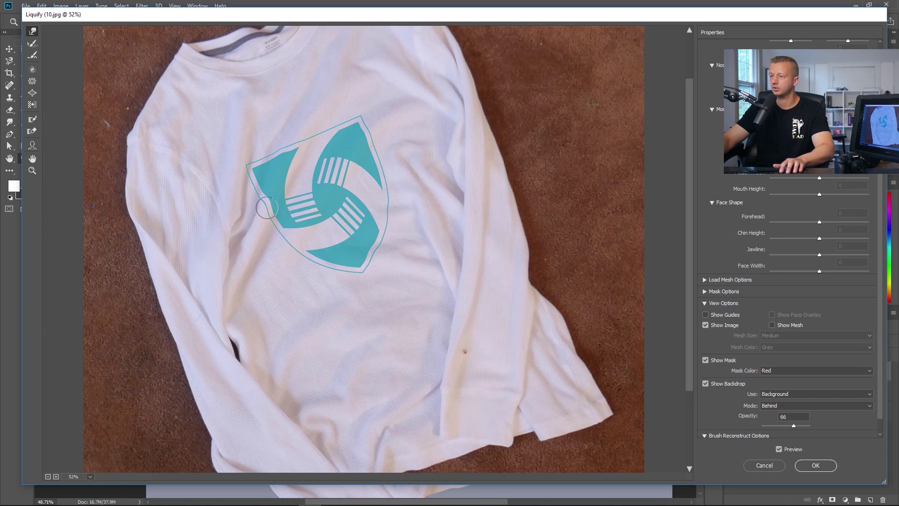
{"action": "left_click", "coordinate": [815, 465]}
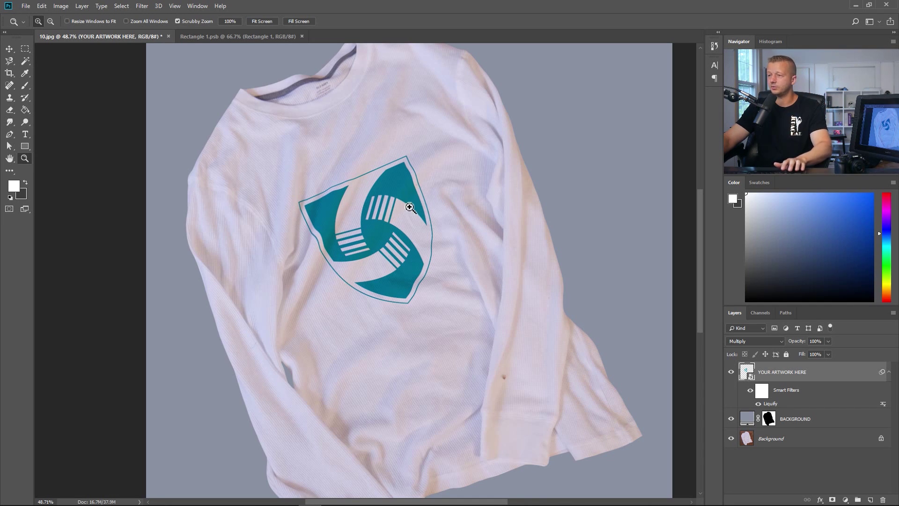
- Open the contents of the YOUR ARTWORK HERE smart object and place the Instagram logo image, accepting its default size
{"action": "scroll", "coordinate": [384, 193], "scroll_direction": "down", "scroll_amount": 5}
{"action": "scroll", "coordinate": [325, 194], "scroll_direction": "up", "scroll_amount": 5}
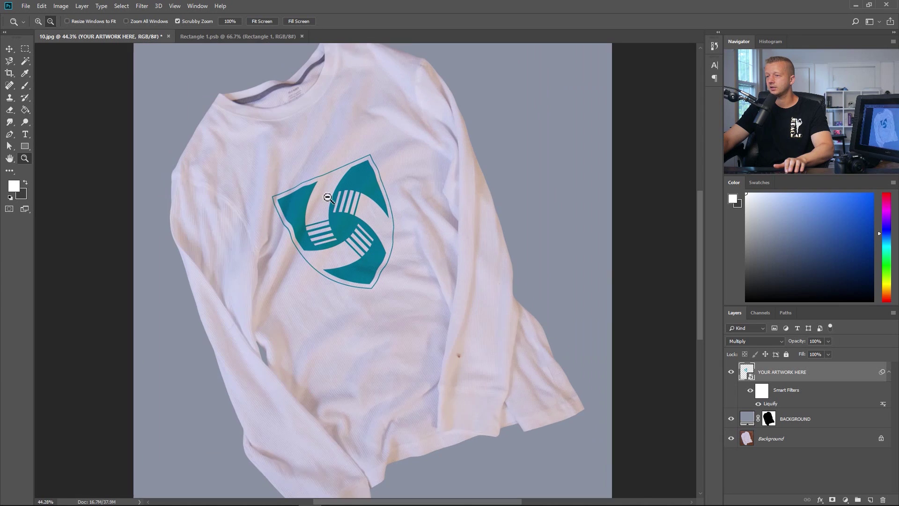
{"action": "double_click", "coordinate": [747, 373]}
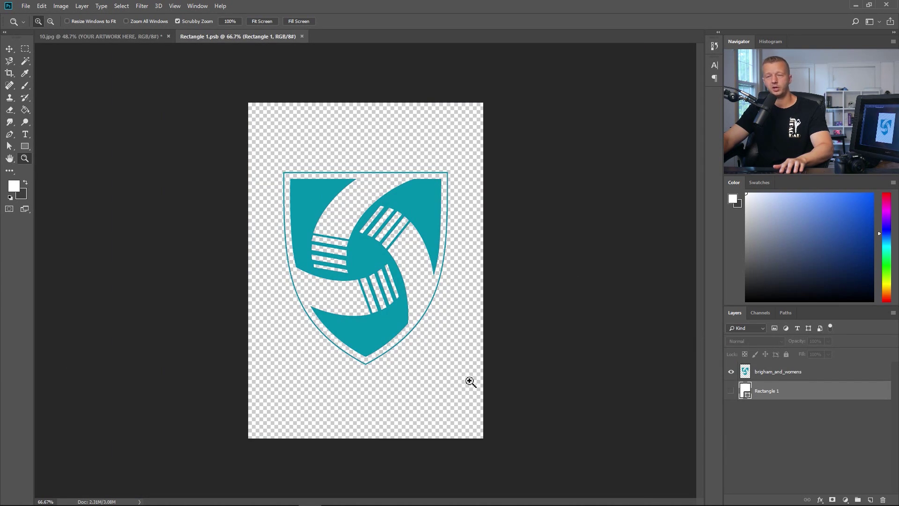
{"action": "left_click", "coordinate": [9, 48]}
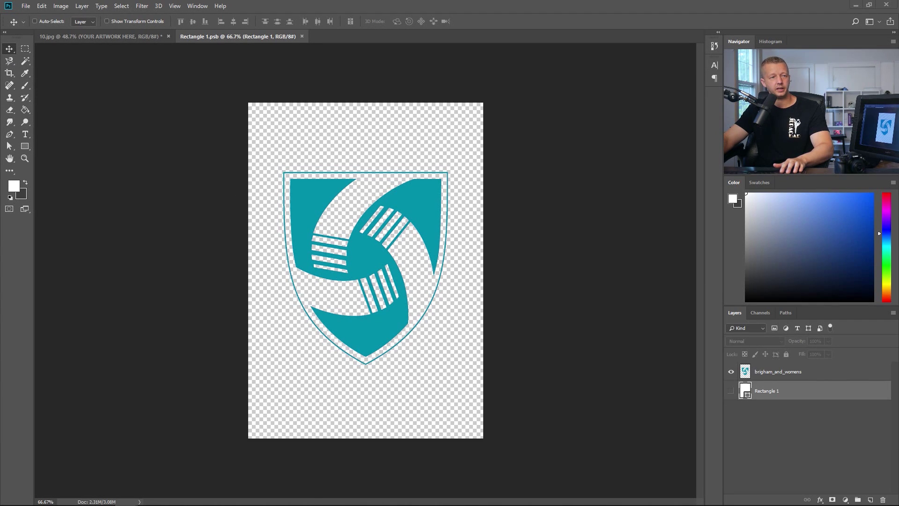
{"action": "left_click_drag", "start_coordinate": [3, 503], "coordinate": [309, 293]}
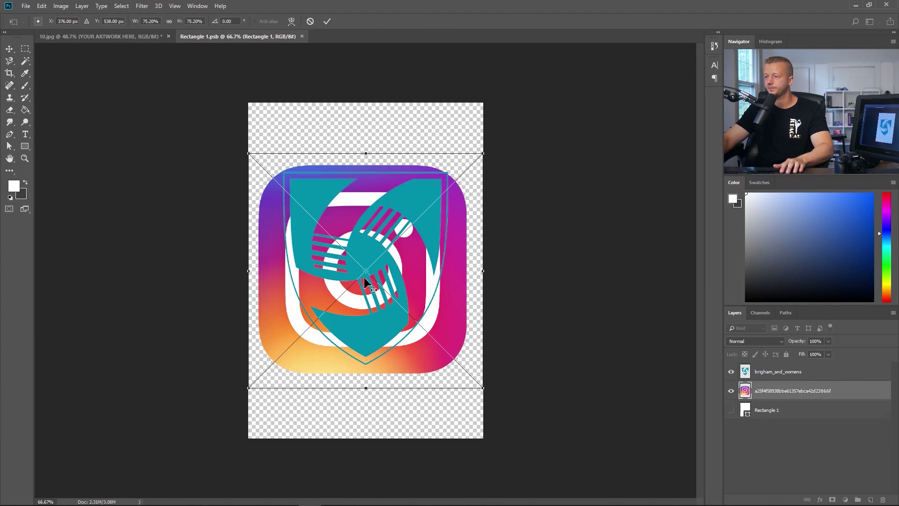
{"action": "left_click", "coordinate": [10, 50]}
{"action": "left_click", "coordinate": [370, 184]}
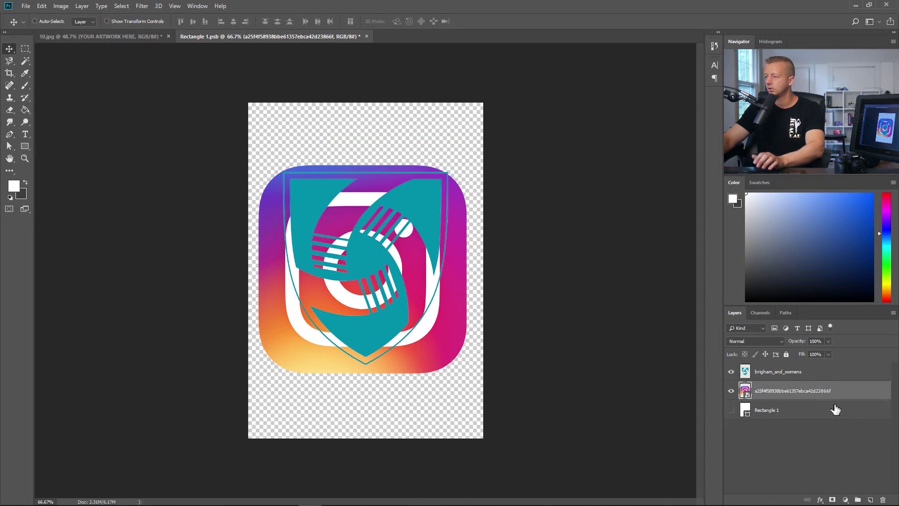
- Hide the brigham_and_womens layer, save the smart object, and return to 10.jpg to update the shirt artwork
{"action": "left_click", "coordinate": [731, 371]}
{"action": "right_click", "coordinate": [782, 391]}
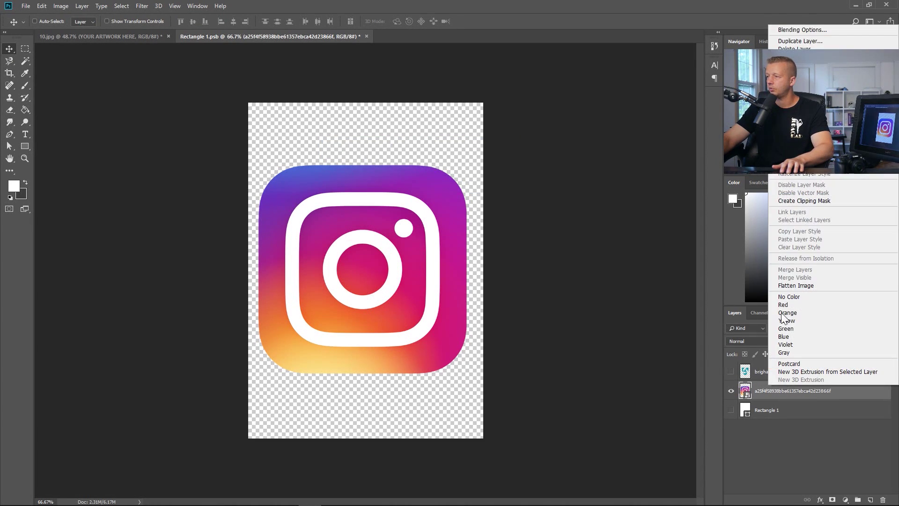
{"action": "key", "text": "Escape"}
{"action": "left_click", "coordinate": [25, 62]}
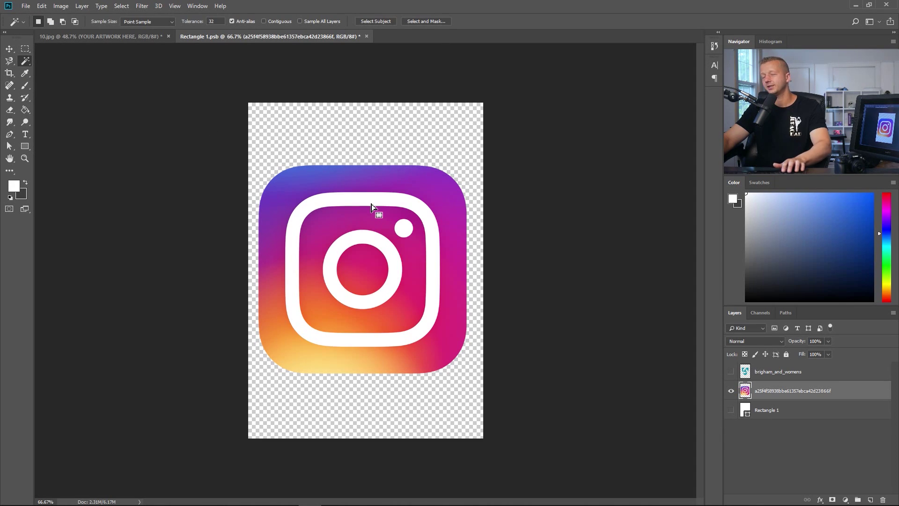
{"action": "left_click", "coordinate": [119, 38]}
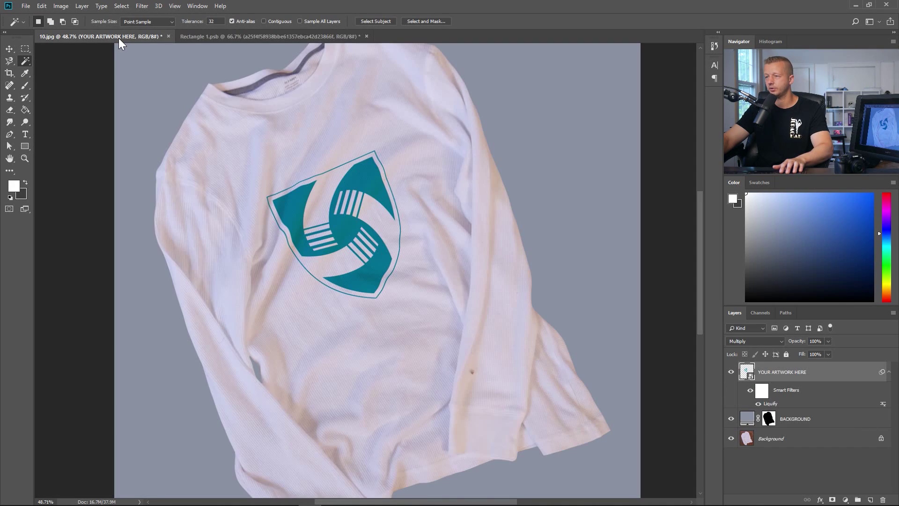
{"action": "left_click", "coordinate": [178, 38]}
{"action": "key", "text": "ctrl+s"}
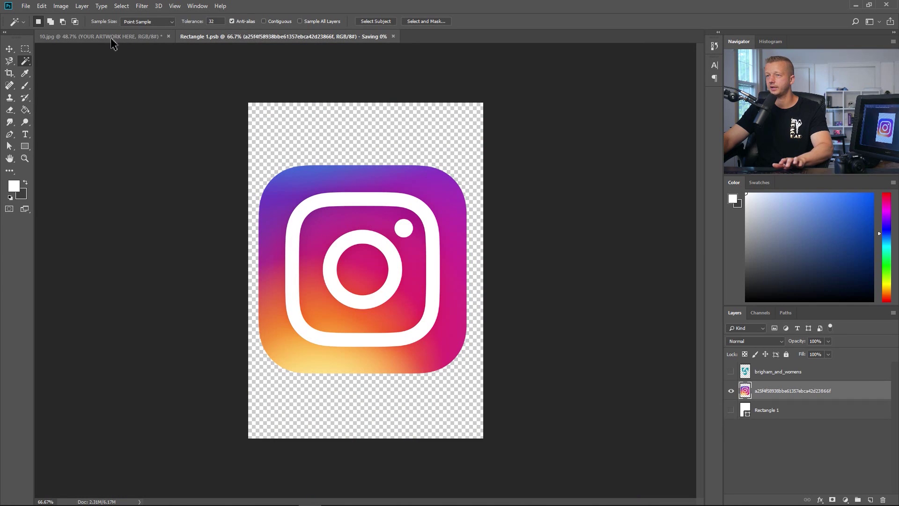
{"action": "left_click", "coordinate": [111, 40]}
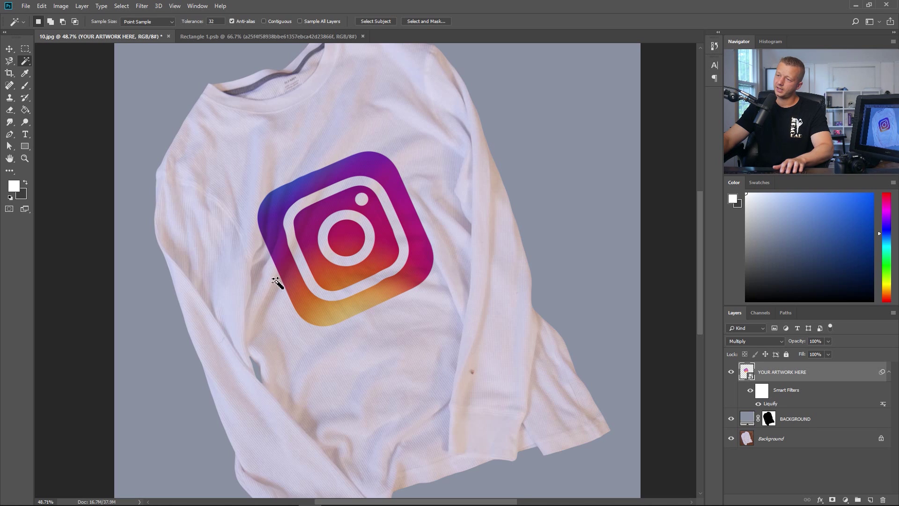
- Swap the smart object's visible artwork to brigham_and_womens and back to the Instagram logo, and return to 10.jpg
{"action": "left_click", "coordinate": [307, 36]}
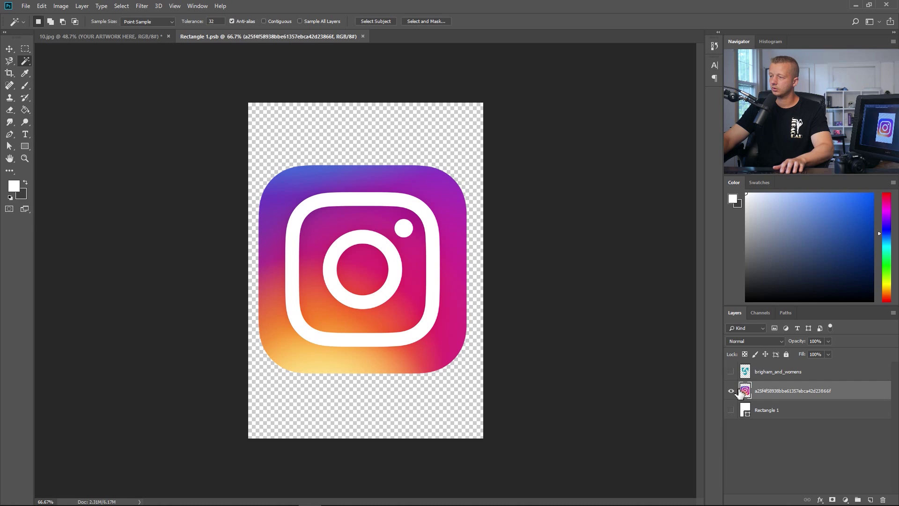
{"action": "left_click", "coordinate": [732, 390]}
{"action": "left_click", "coordinate": [732, 372]}
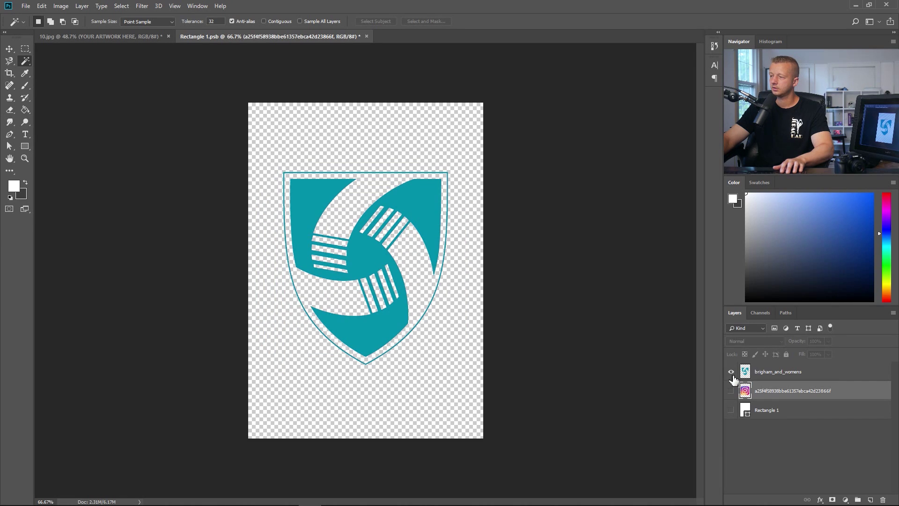
{"action": "left_click", "coordinate": [730, 372]}
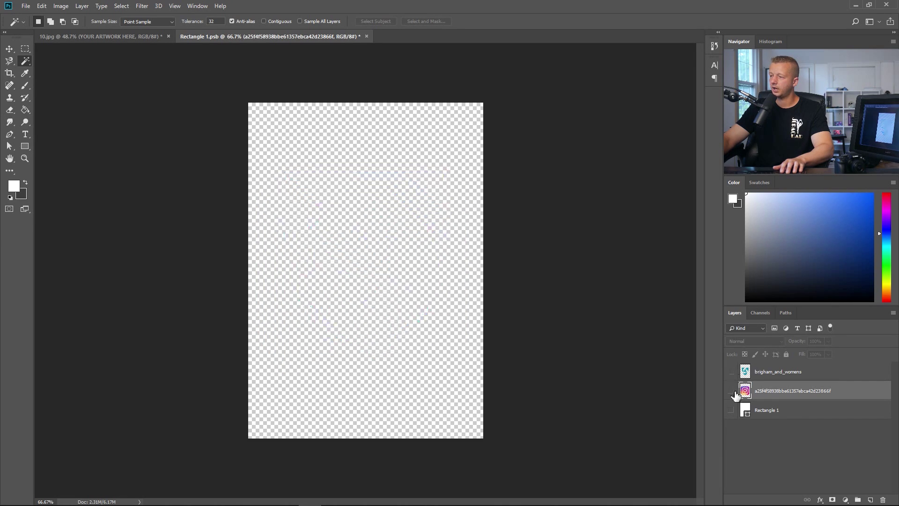
{"action": "left_click", "coordinate": [731, 391]}
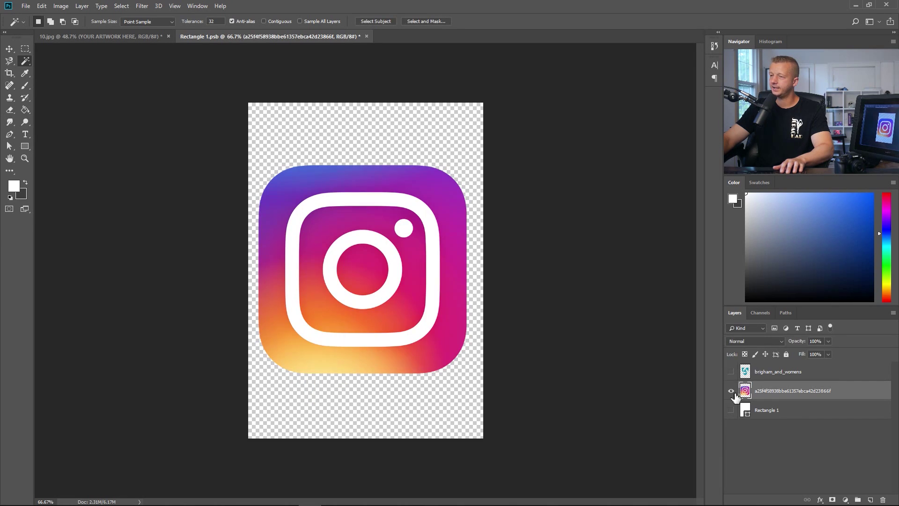
{"action": "left_click", "coordinate": [143, 34]}
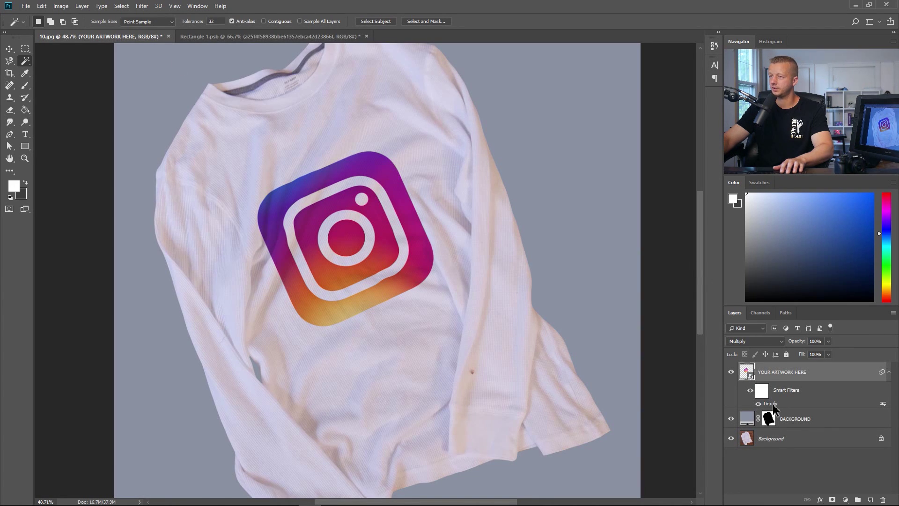
- Reopen the Liquify smart filter on YOUR ARTWORK HERE, adjust the Instagram logo's edges to the fabric folds, and apply it
{"action": "double_click", "coordinate": [773, 406]}
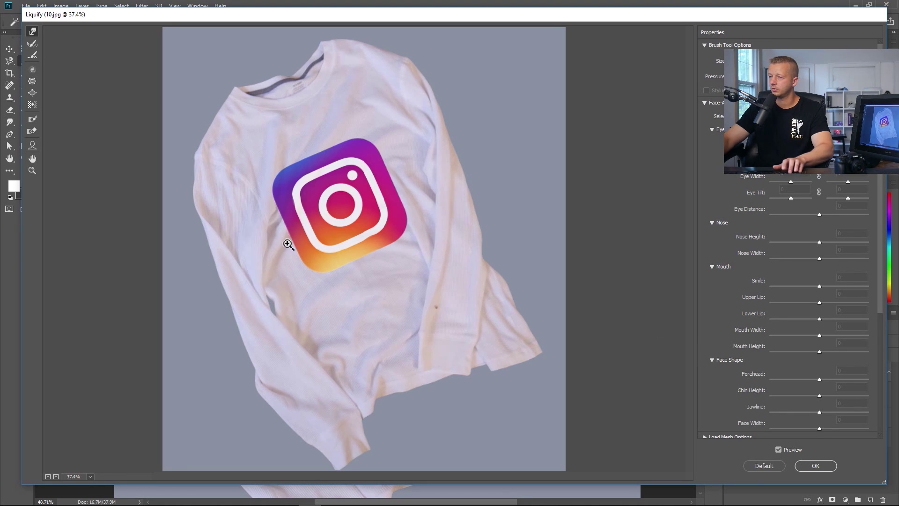
{"action": "scroll", "coordinate": [284, 231], "scroll_direction": "up", "scroll_amount": 1}
{"action": "scroll", "coordinate": [283, 232], "scroll_direction": "up", "scroll_amount": 4}
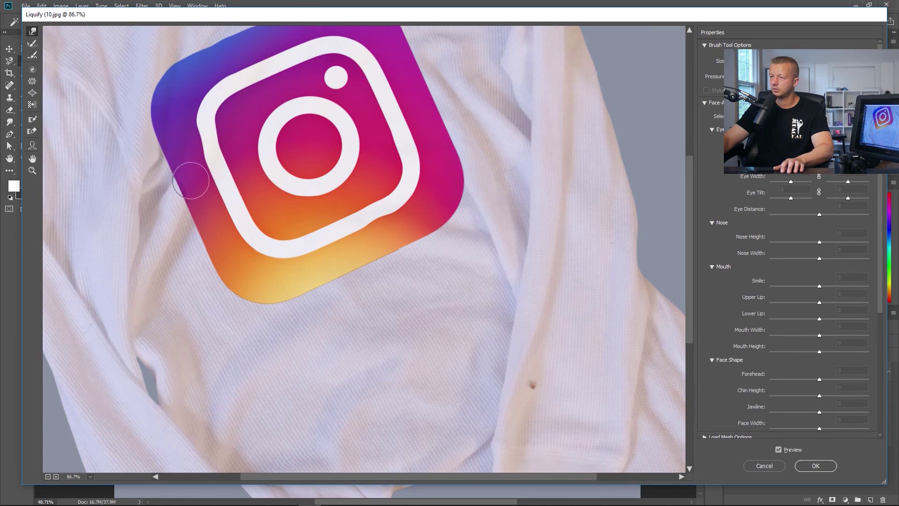
{"action": "scroll", "coordinate": [311, 136], "scroll_direction": "up", "scroll_amount": 5}
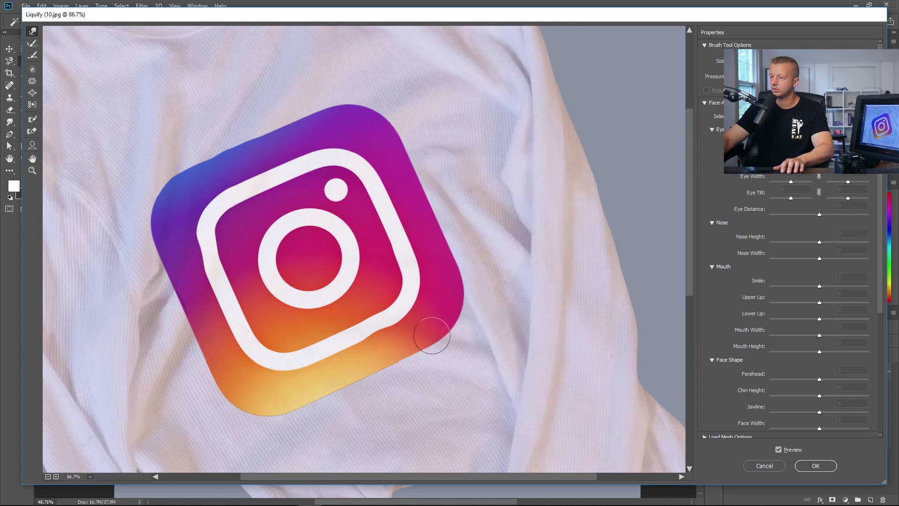
{"action": "left_click", "coordinate": [816, 465]}
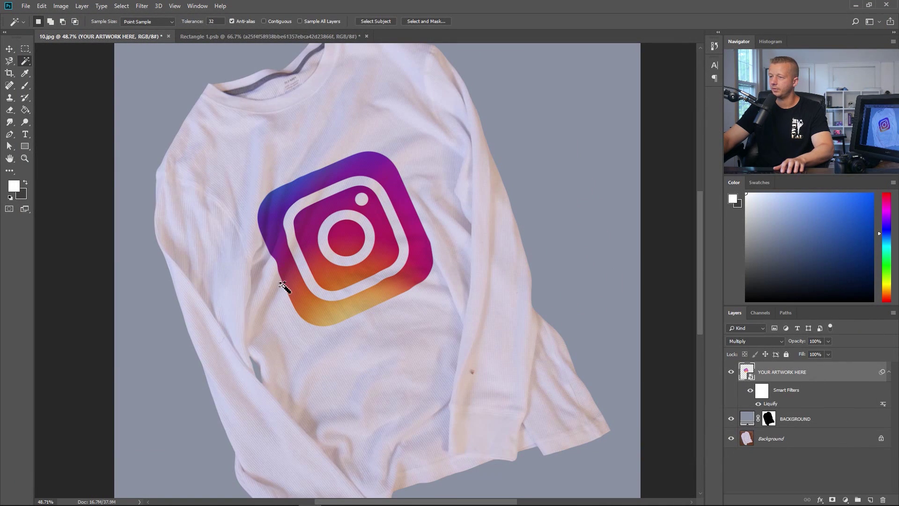
{"action": "scroll", "coordinate": [358, 278], "scroll_direction": "down", "scroll_amount": 3}
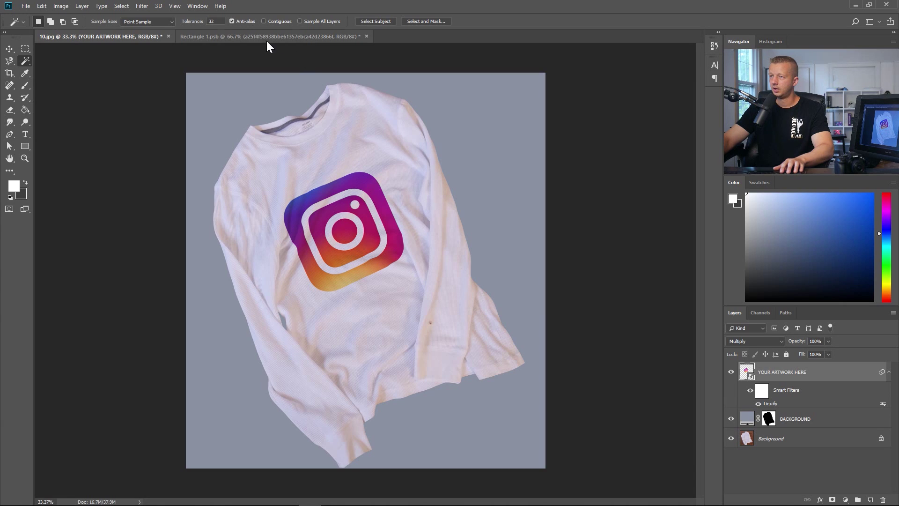
- Replace the Instagram logo in the smart object with the tattoo studio poster, scaled to about 66.6%, save, and return to 10.jpg
{"action": "left_click", "coordinate": [264, 38]}
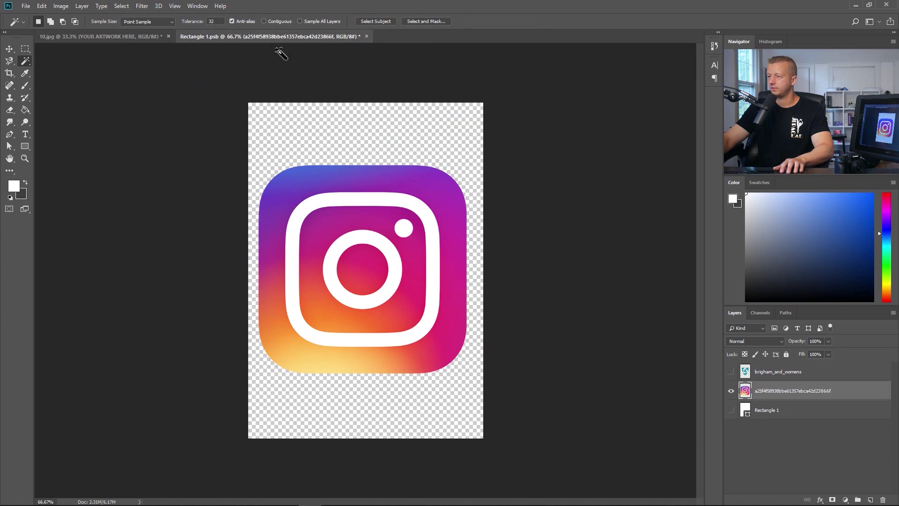
{"action": "left_click", "coordinate": [731, 391]}
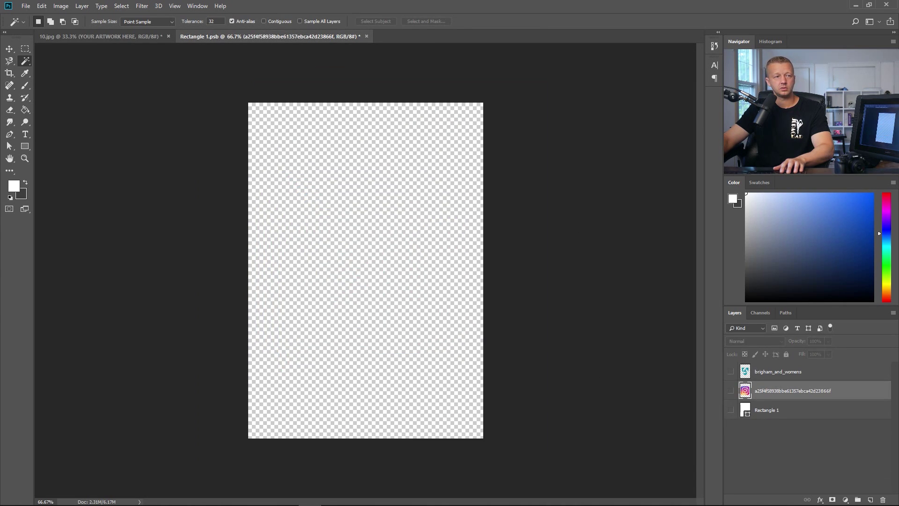
{"action": "left_click_drag", "start_coordinate": [136, 454], "coordinate": [333, 260]}
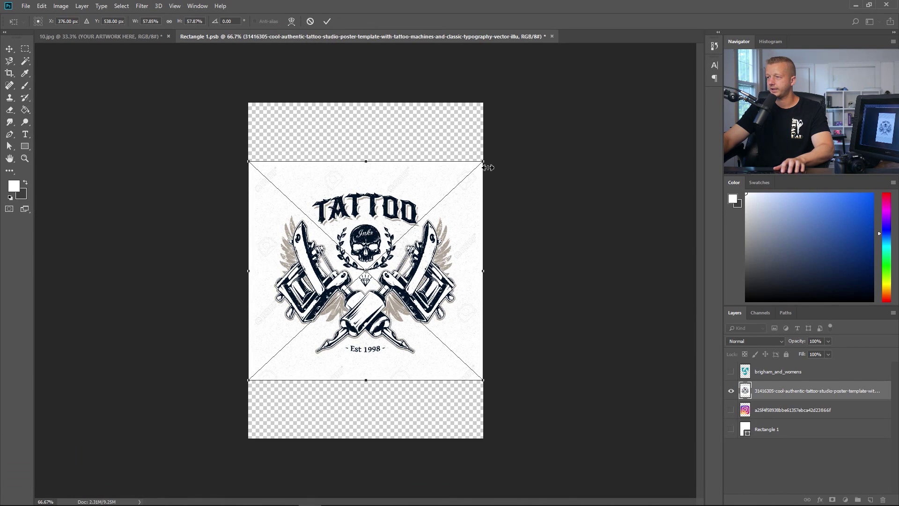
{"action": "left_click_drag", "start_coordinate": [487, 164], "coordinate": [500, 145]}
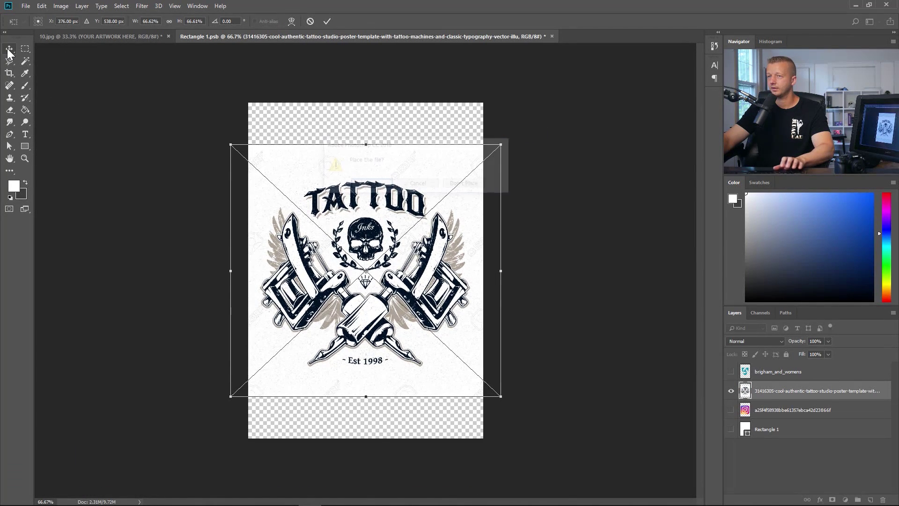
{"action": "key", "text": "Return"}
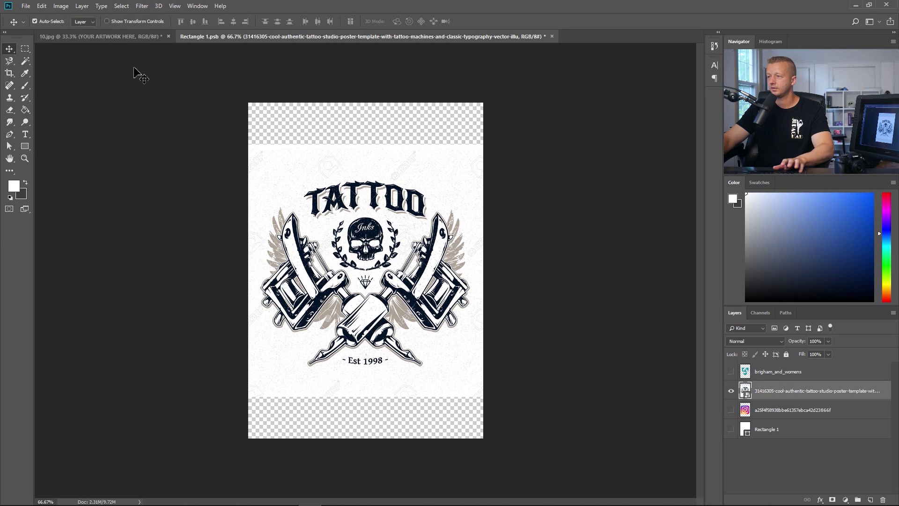
{"action": "key", "text": "ctrl+s"}
{"action": "left_click", "coordinate": [89, 38]}
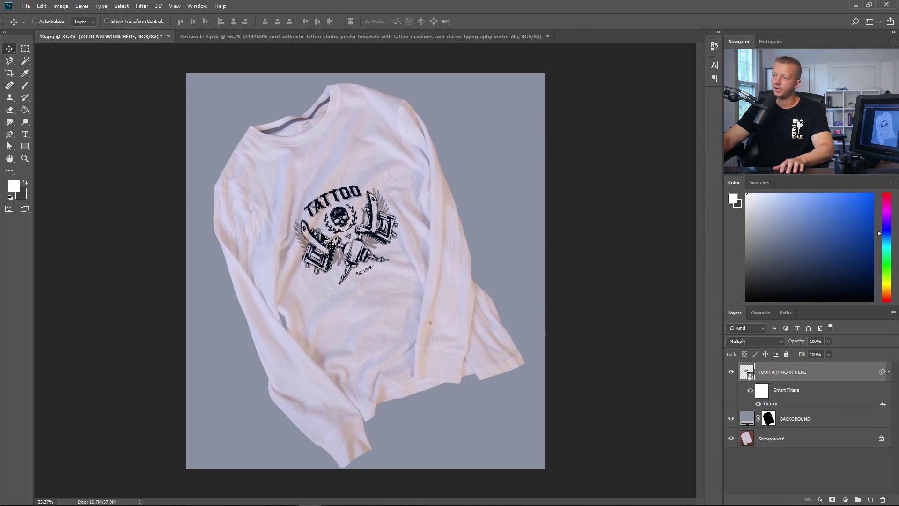
- Hide the tattoo artwork in the smart object, show brigham_and_womens instead, save, and return to 10.jpg
{"action": "left_click", "coordinate": [203, 37]}
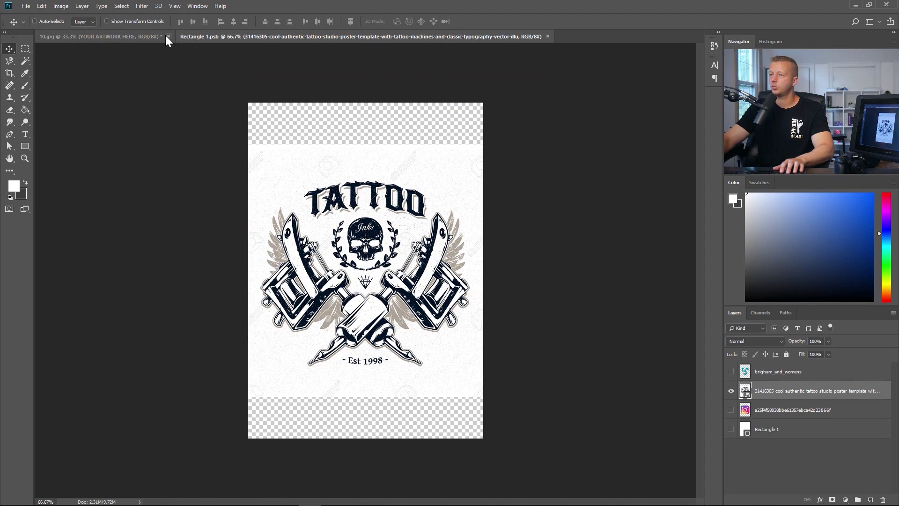
{"action": "left_click", "coordinate": [730, 390]}
{"action": "left_click", "coordinate": [731, 372]}
{"action": "key", "text": "ctrl+s"}
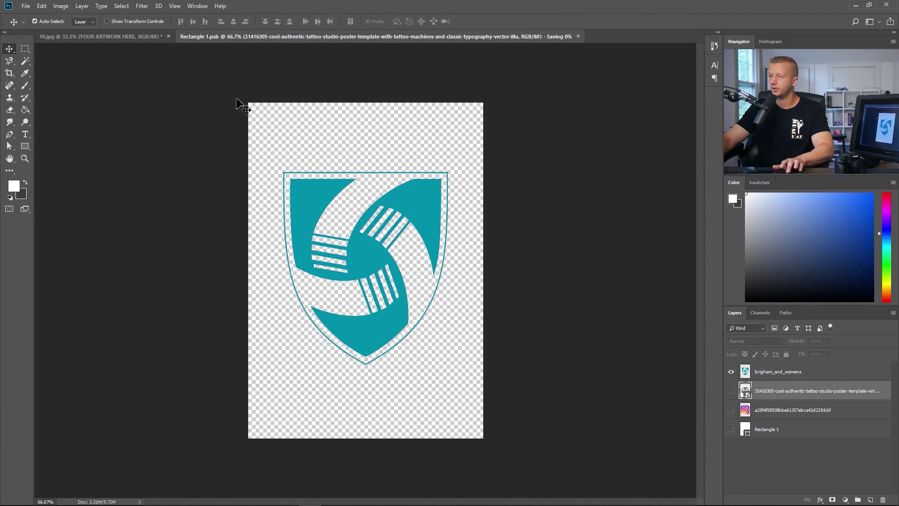
{"action": "left_click", "coordinate": [117, 38]}
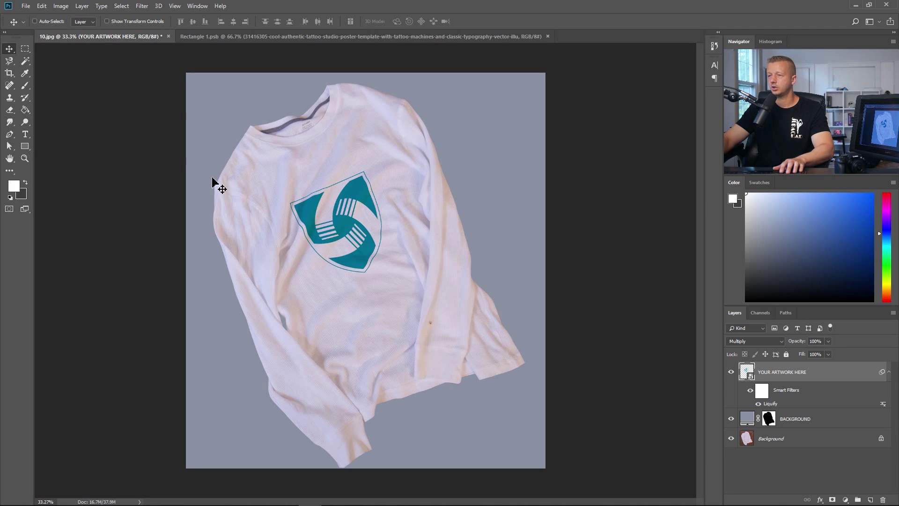
- Widen the canvas of 10.jpg to 3400 pixels, keeping the centre anchor
{"action": "left_click", "coordinate": [60, 5]}
{"action": "left_click", "coordinate": [75, 79]}
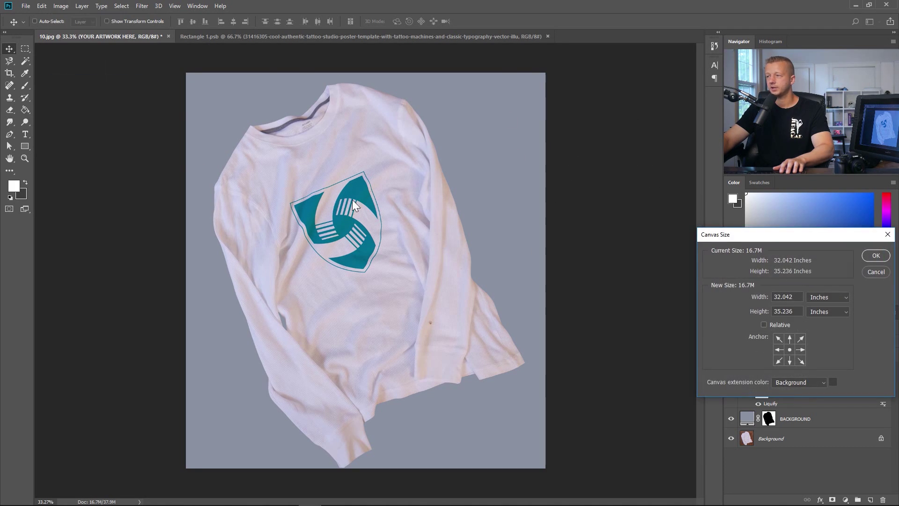
{"action": "left_click_drag", "start_coordinate": [739, 242], "coordinate": [333, 183]}
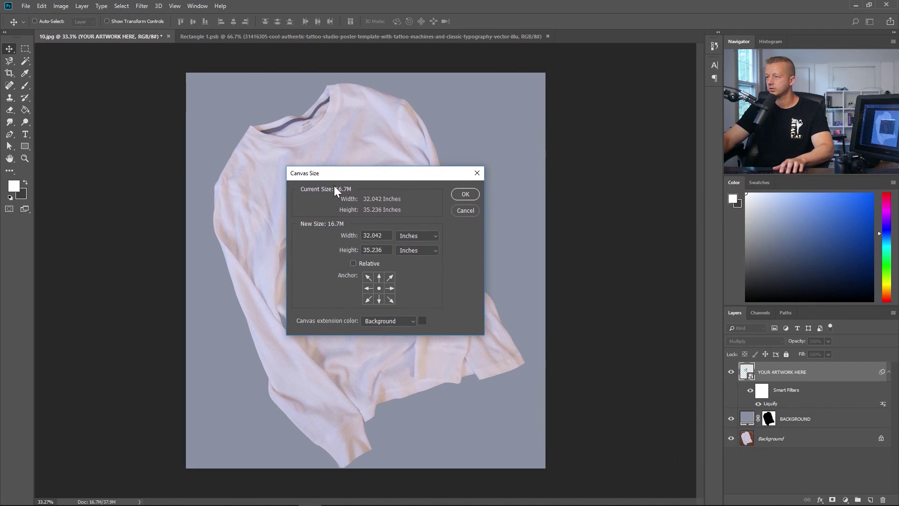
{"action": "left_click", "coordinate": [404, 236]}
{"action": "left_click", "coordinate": [406, 254]}
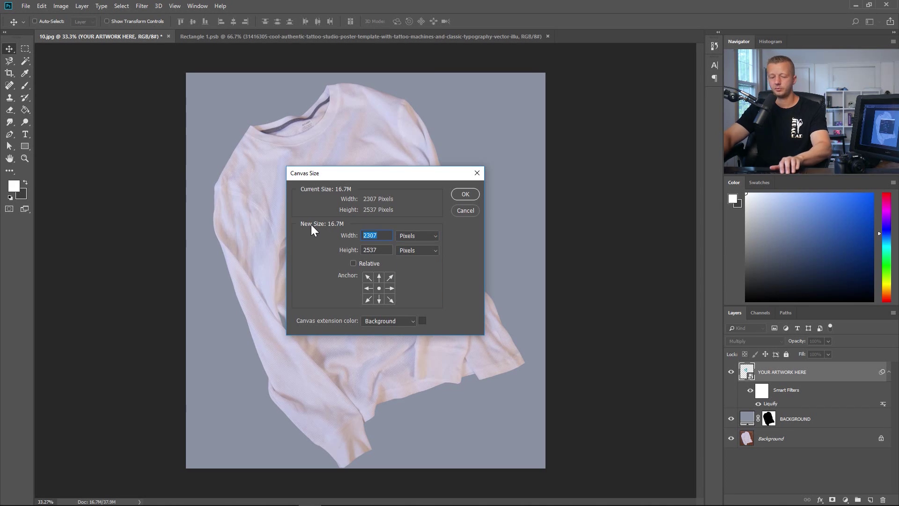
{"action": "type", "text": "3400"}
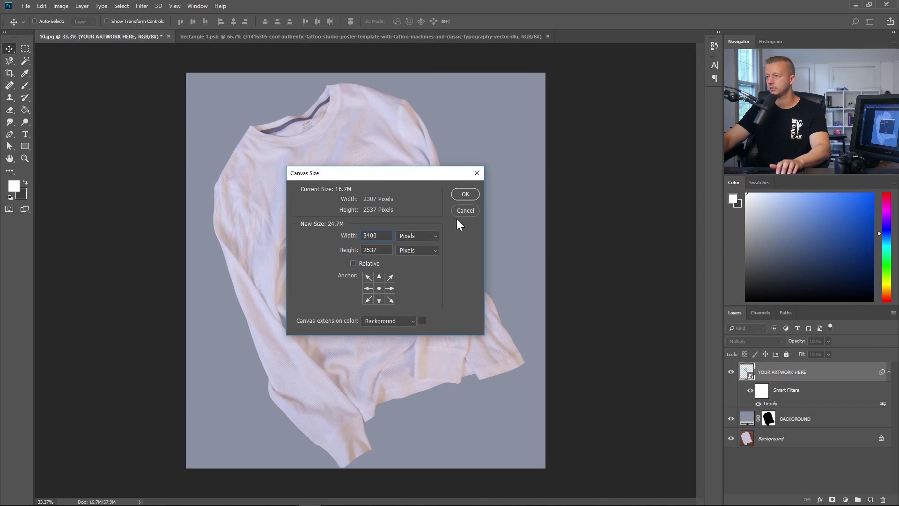
{"action": "left_click", "coordinate": [465, 195]}
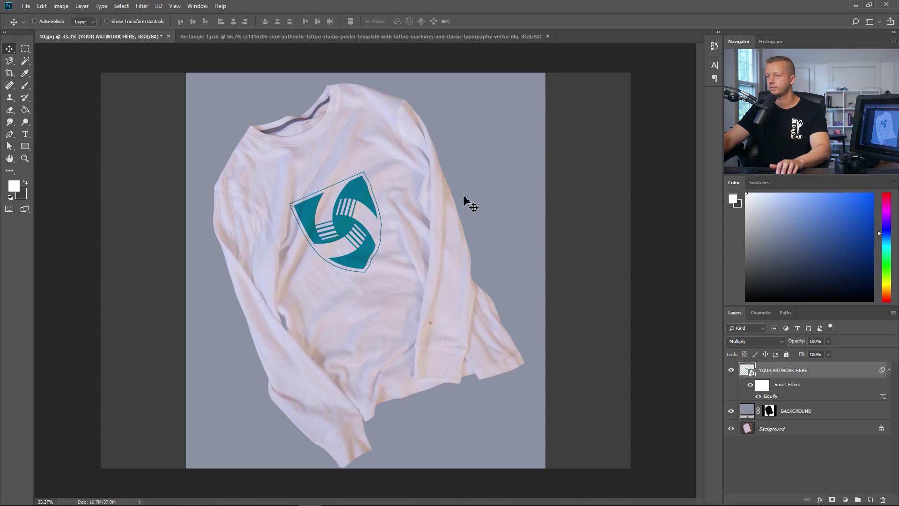
- Fill the new side areas of the BACKGROUND layer's mask with white so the backdrop covers the widened canvas
{"action": "left_click", "coordinate": [835, 416]}
{"action": "left_click", "coordinate": [769, 412]}
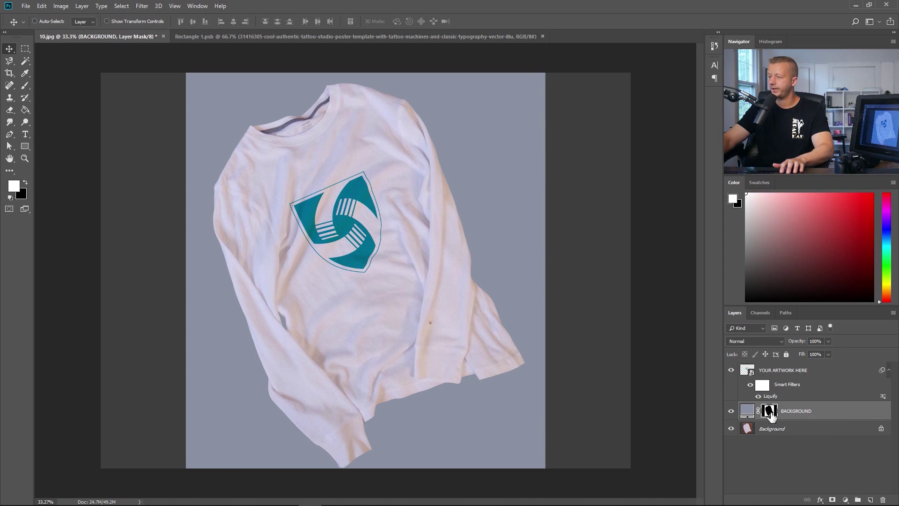
{"action": "left_click", "coordinate": [26, 109]}
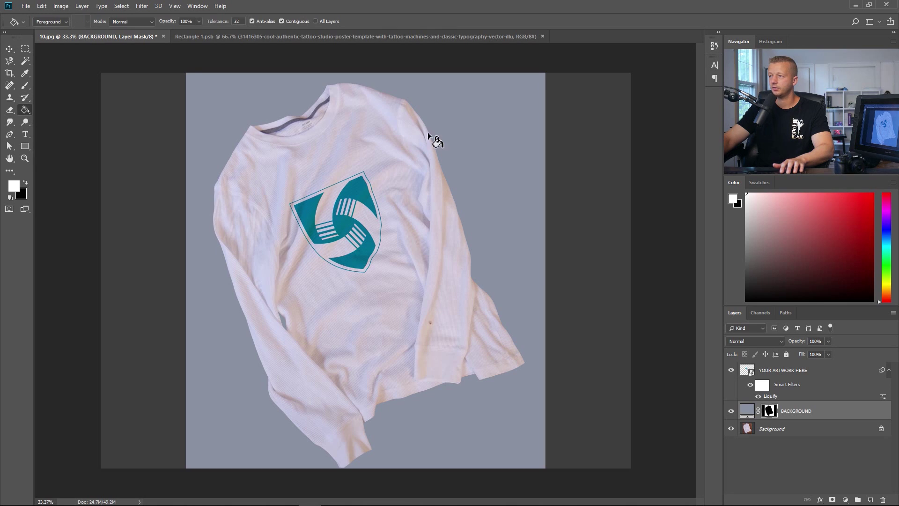
{"action": "left_click", "coordinate": [569, 142]}
{"action": "left_click", "coordinate": [124, 138]}
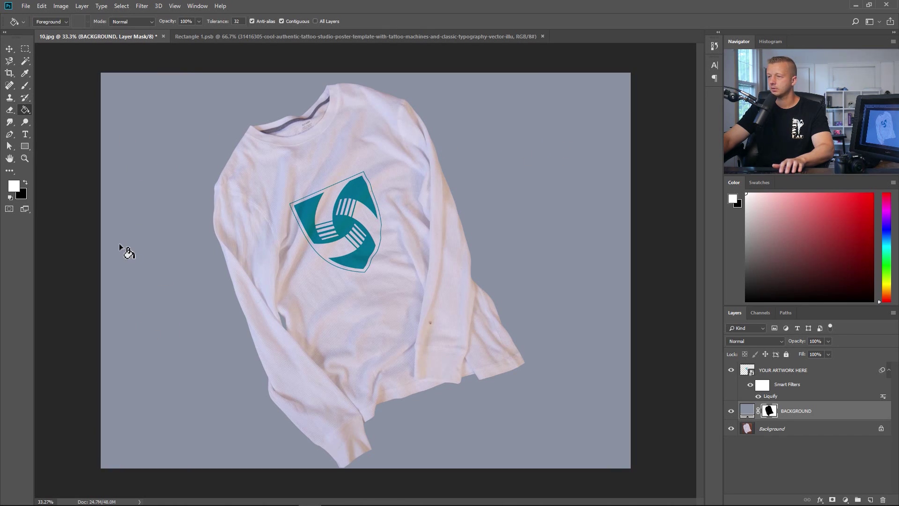
- Toggle the BACKGROUND layer off and on to compare the solid backdrop with the original photo
{"action": "left_click", "coordinate": [731, 411]}
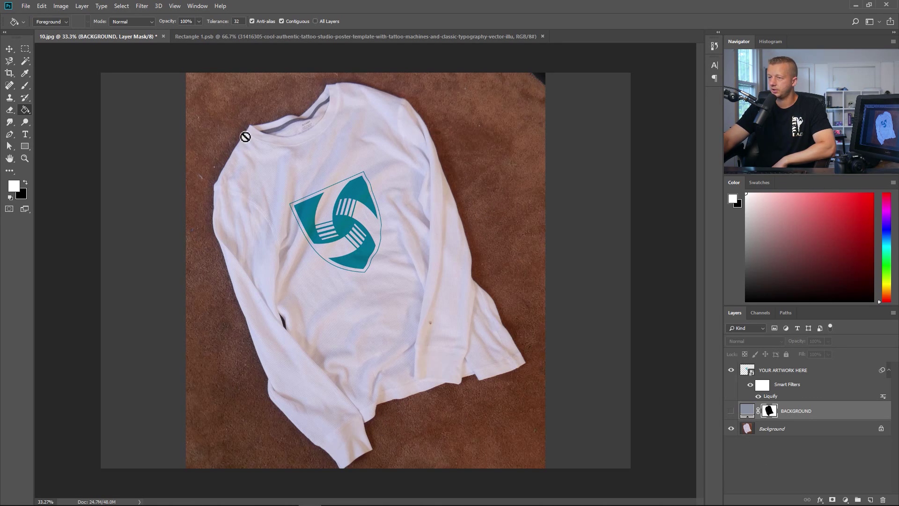
{"action": "left_click", "coordinate": [731, 412]}
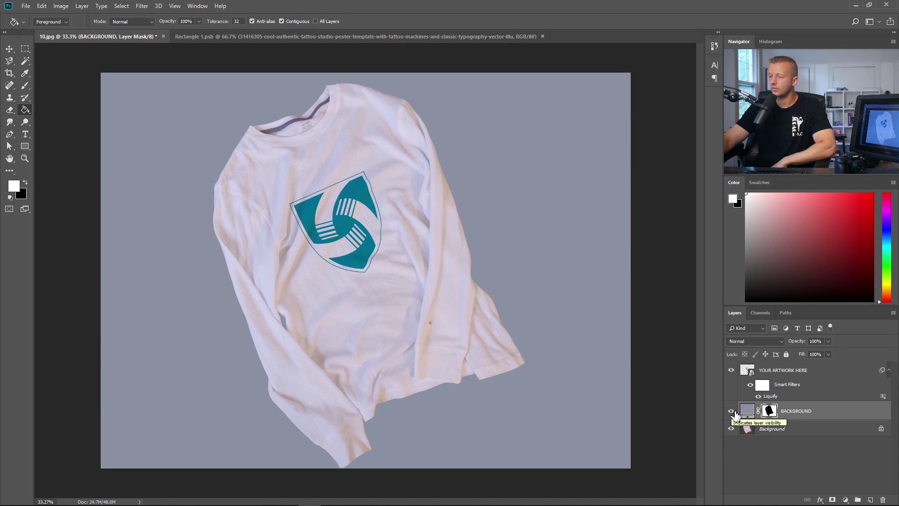
{"action": "left_click", "coordinate": [811, 416]}
{"action": "left_click", "coordinate": [803, 371]}
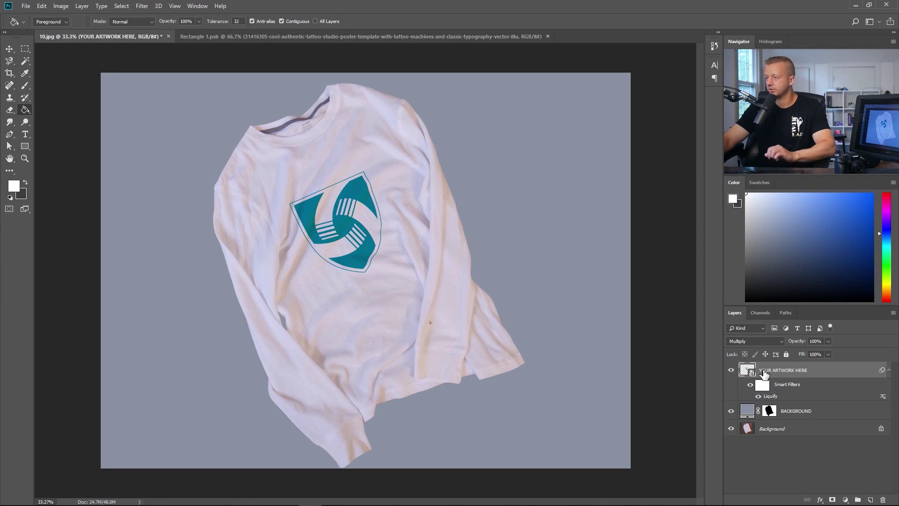
- Create a new layer above BACKGROUND and fill the shirt's silhouette with white, using the inverted BACKGROUND mask as the selection
{"action": "left_click", "coordinate": [773, 414]}
{"action": "left_click", "coordinate": [770, 411], "text": "ctrl"}
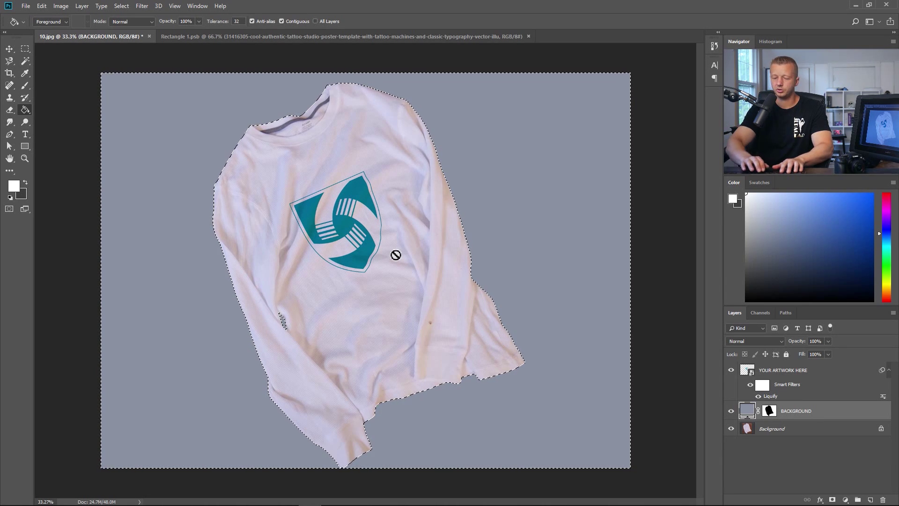
{"action": "key", "text": "ctrl+shift+i"}
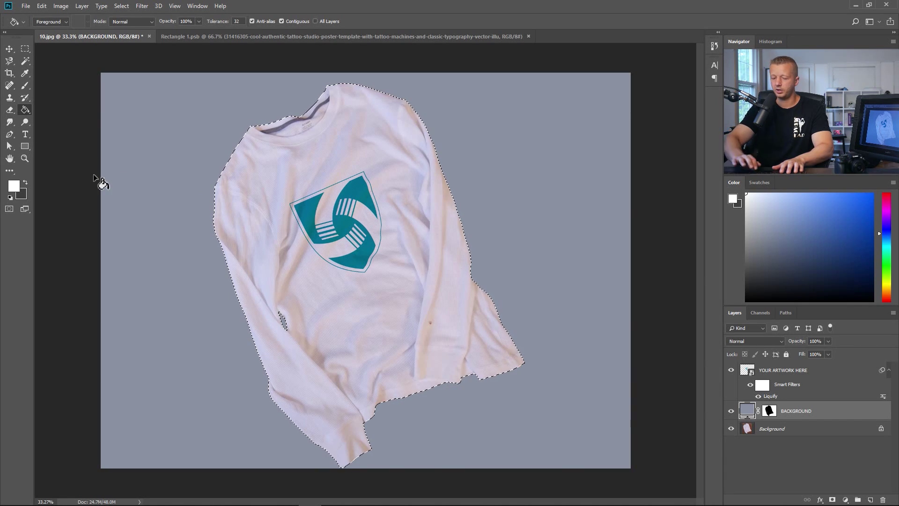
{"action": "key", "text": "ctrl+shift+n"}
{"action": "key", "text": "Return"}
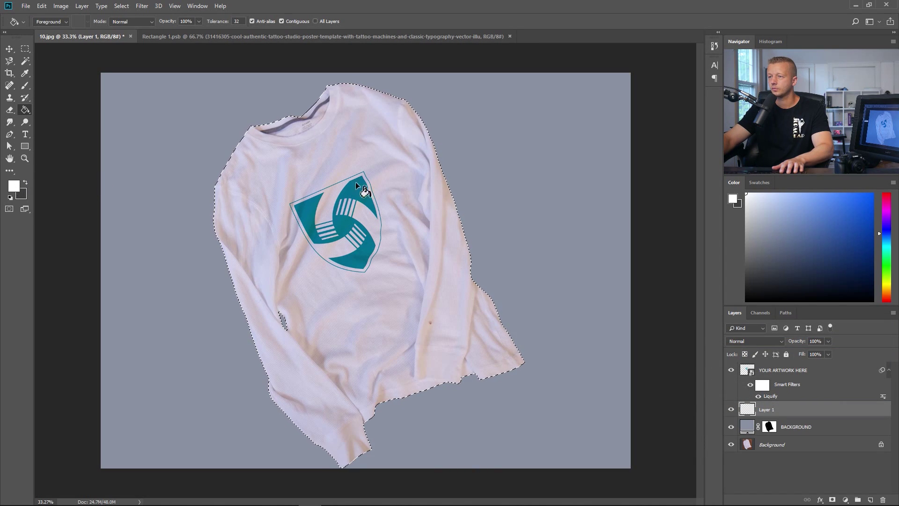
{"action": "left_click", "coordinate": [371, 300]}
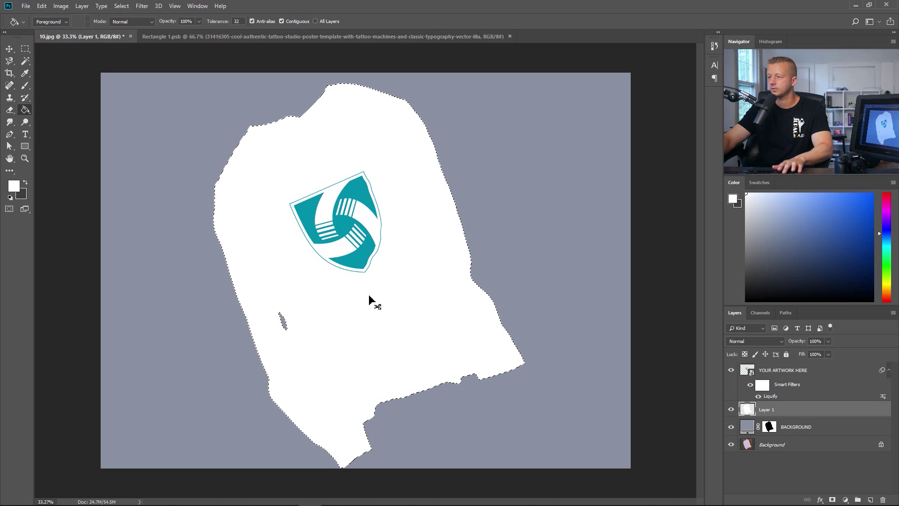
{"action": "key", "text": "ctrl+d"}
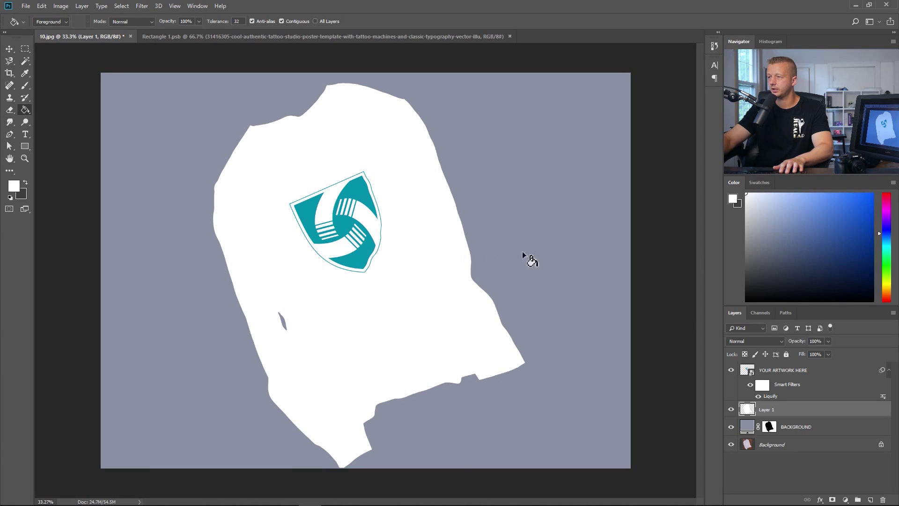
- Add a drop shadow at a -142° angle to the white silhouette on Layer 1 and rasterize its layer style
{"action": "double_click", "coordinate": [892, 416]}
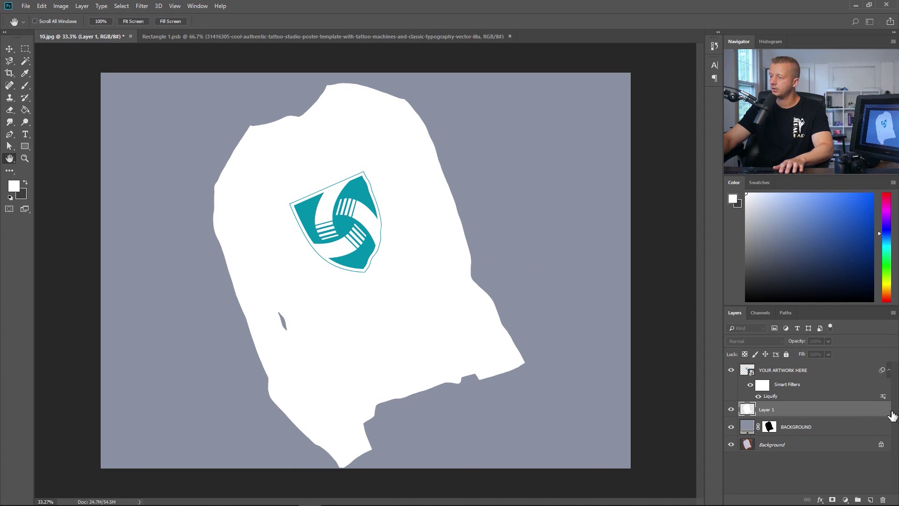
{"action": "left_click_drag", "start_coordinate": [525, 122], "coordinate": [648, 45]}
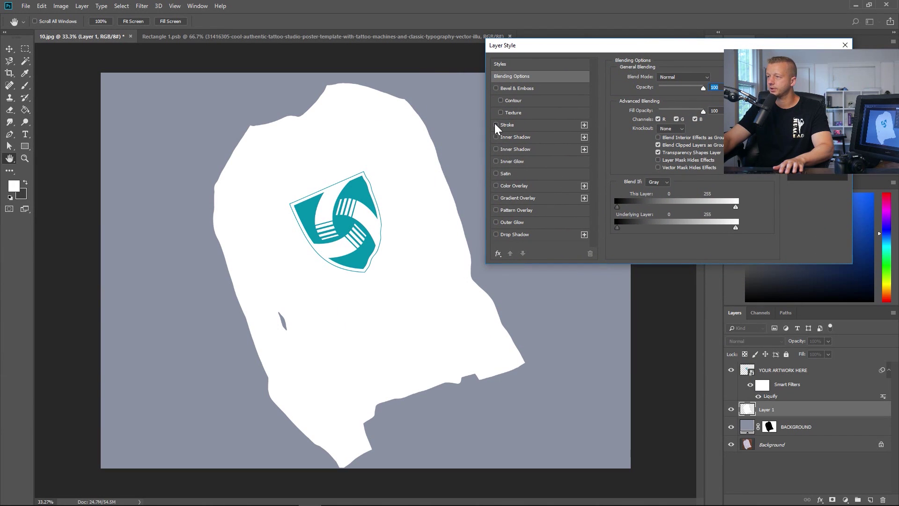
{"action": "left_click", "coordinate": [496, 235]}
{"action": "left_click", "coordinate": [521, 236]}
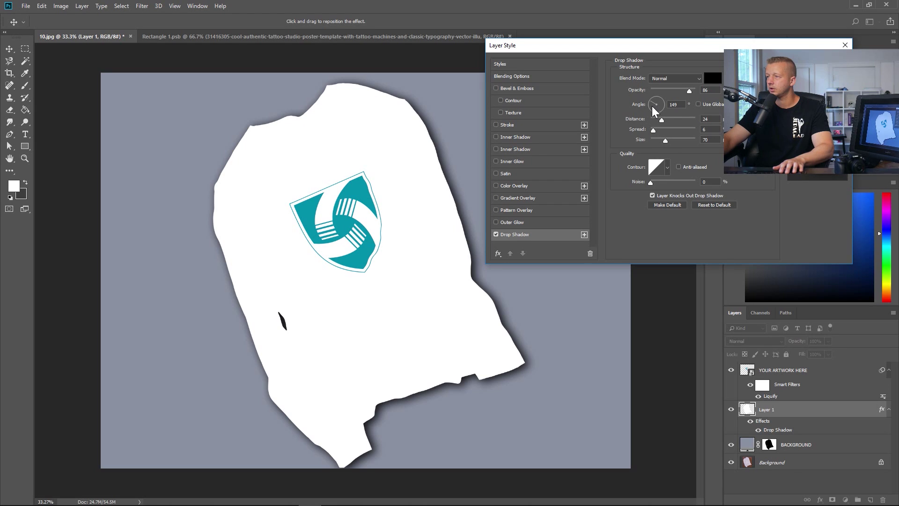
{"action": "left_click", "coordinate": [653, 107]}
{"action": "left_click_drag", "start_coordinate": [653, 107], "coordinate": [653, 112]}
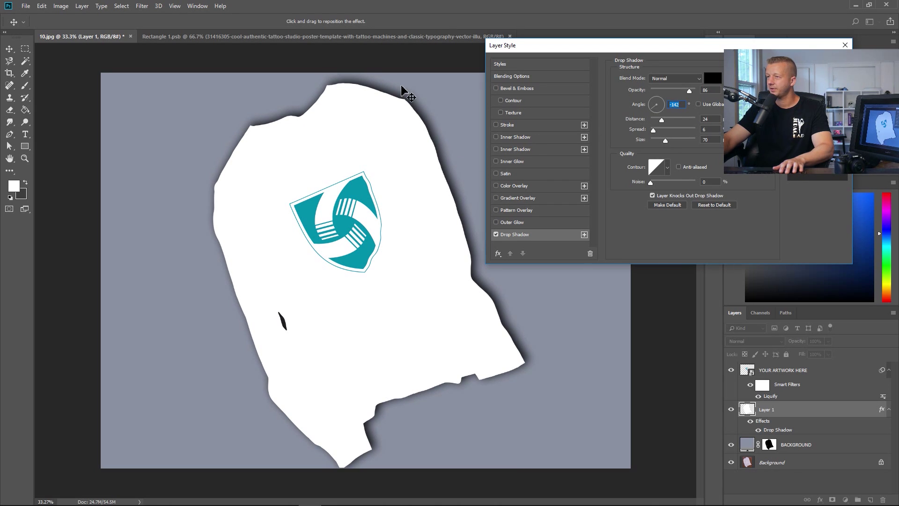
{"action": "left_click_drag", "start_coordinate": [625, 49], "coordinate": [596, 47]}
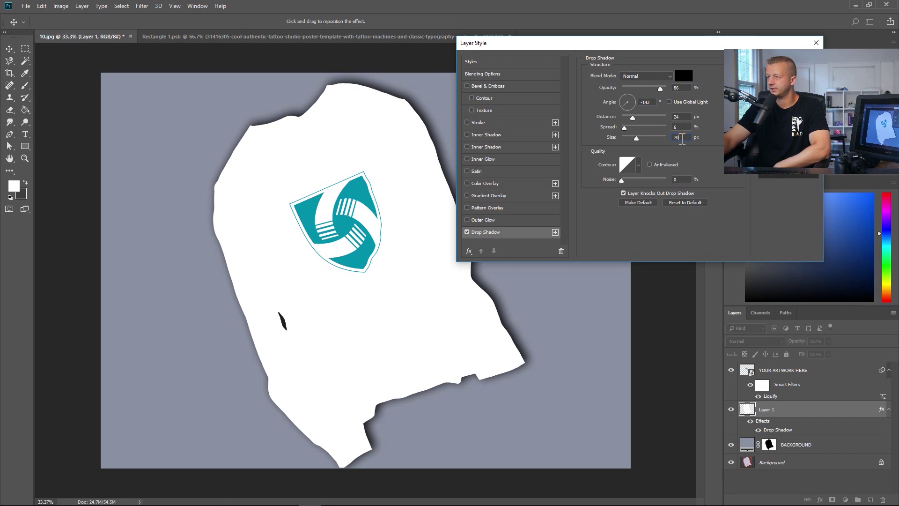
{"action": "left_click_drag", "start_coordinate": [615, 53], "coordinate": [524, 55]}
{"action": "left_click", "coordinate": [689, 71]}
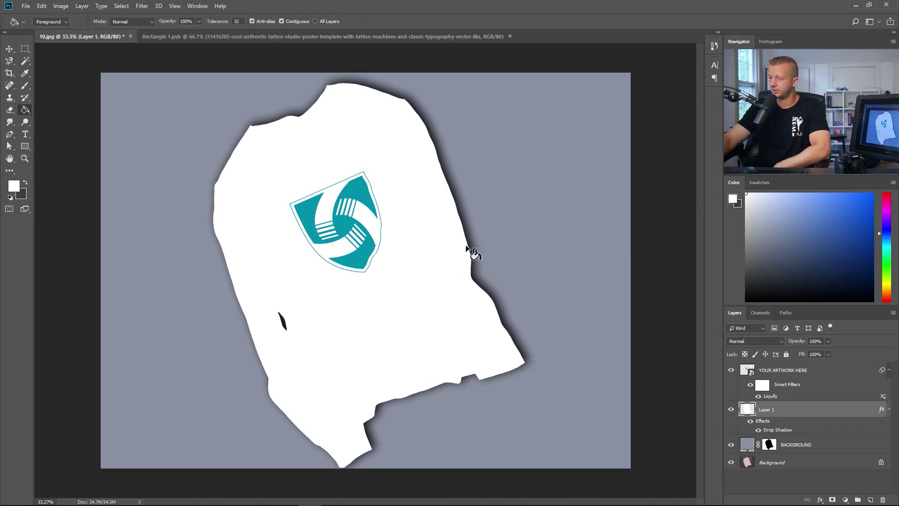
{"action": "right_click", "coordinate": [791, 415]}
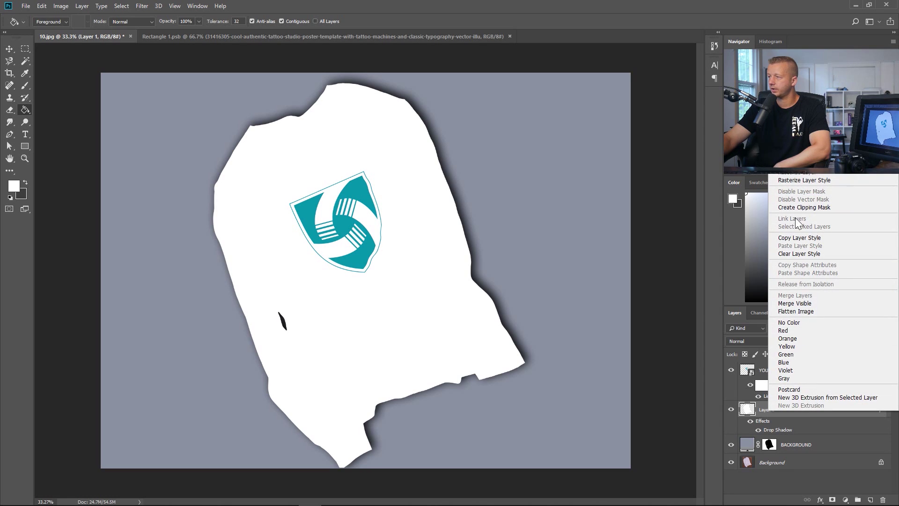
{"action": "left_click", "coordinate": [791, 181]}
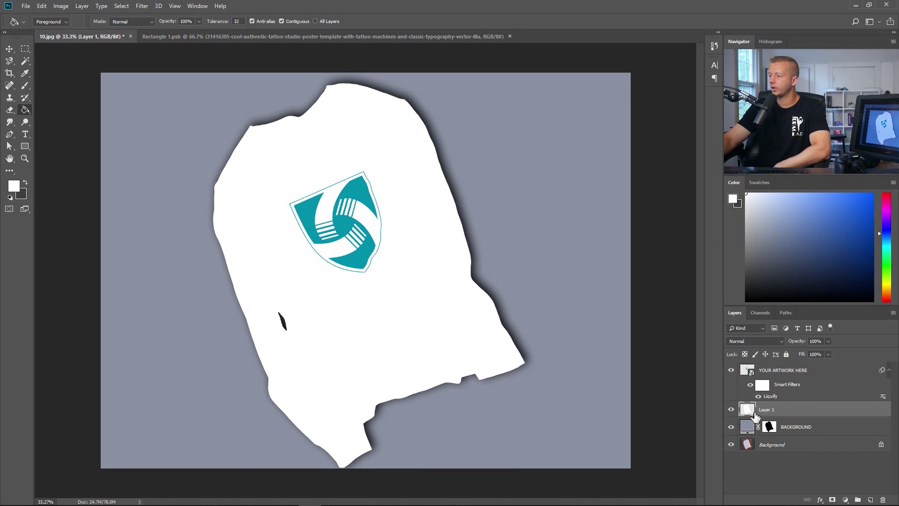
- Delete the white silhouette from Layer 1 using the inverted BACKGROUND mask selection, deselect, and lower the shadow layer's opacity to 46%
{"action": "left_click_drag", "start_coordinate": [802, 430], "coordinate": [772, 430]}
{"action": "left_click", "coordinate": [770, 427], "text": "ctrl"}
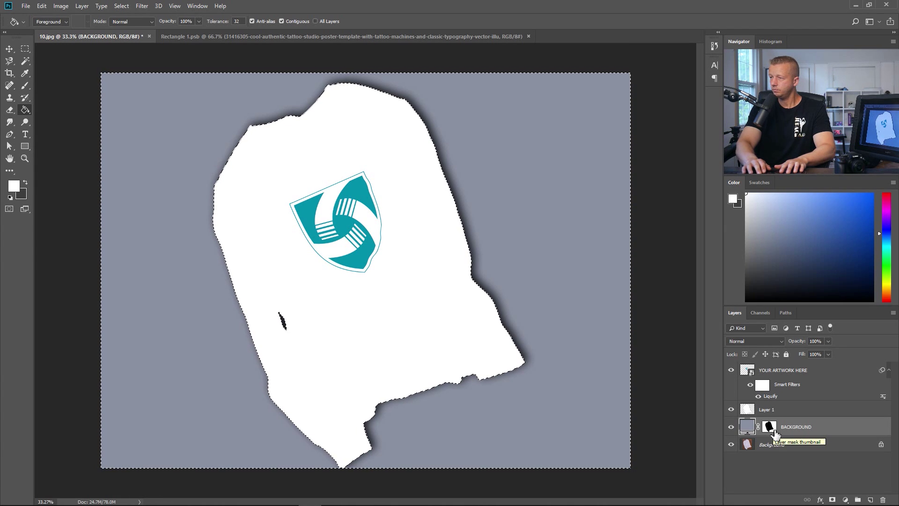
{"action": "key", "text": "ctrl+shift+i"}
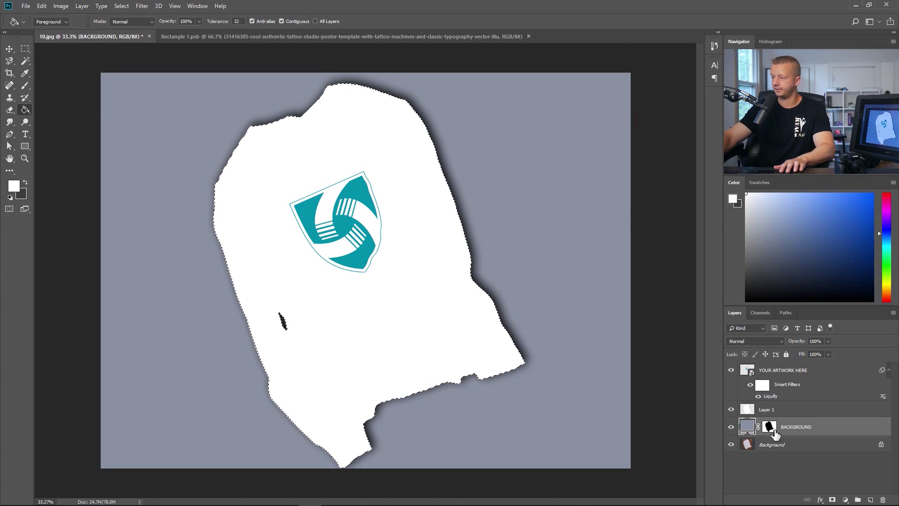
{"action": "left_click", "coordinate": [790, 410]}
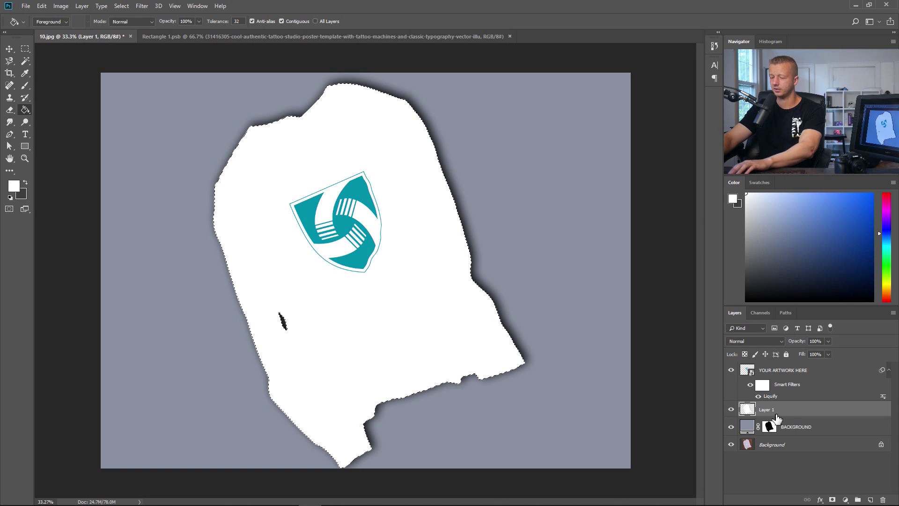
{"action": "key", "text": "Delete"}
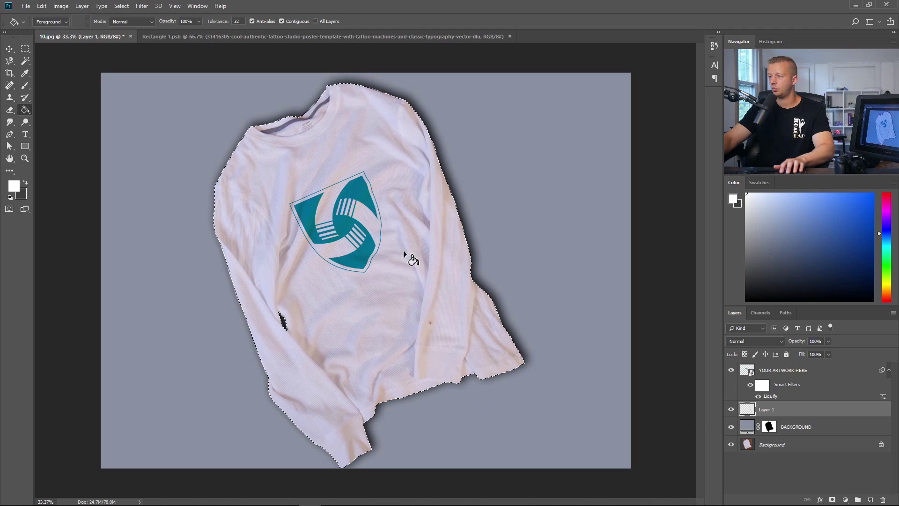
{"action": "key", "text": "ctrl+d"}
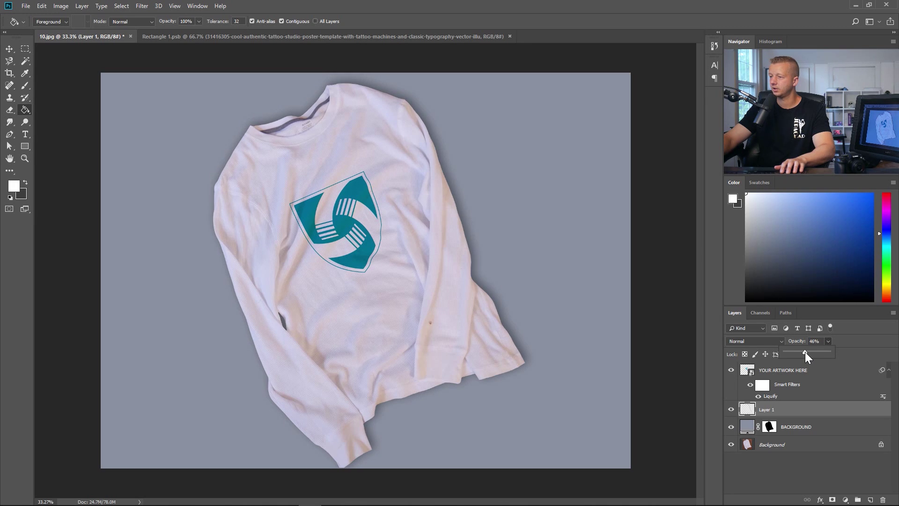
{"action": "left_click", "coordinate": [858, 341]}
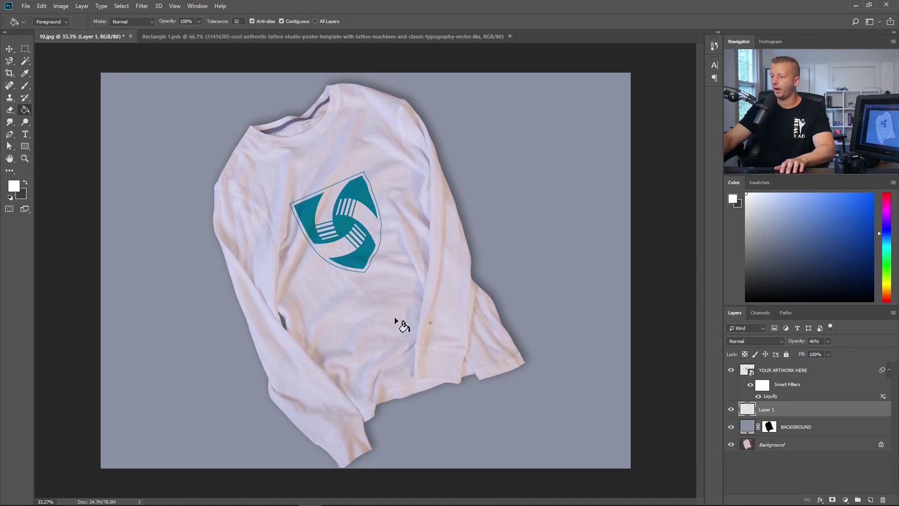
- Hide and show the BACKGROUND layer to compare the shirt's shadow against the original photo
{"action": "left_click", "coordinate": [731, 427]}
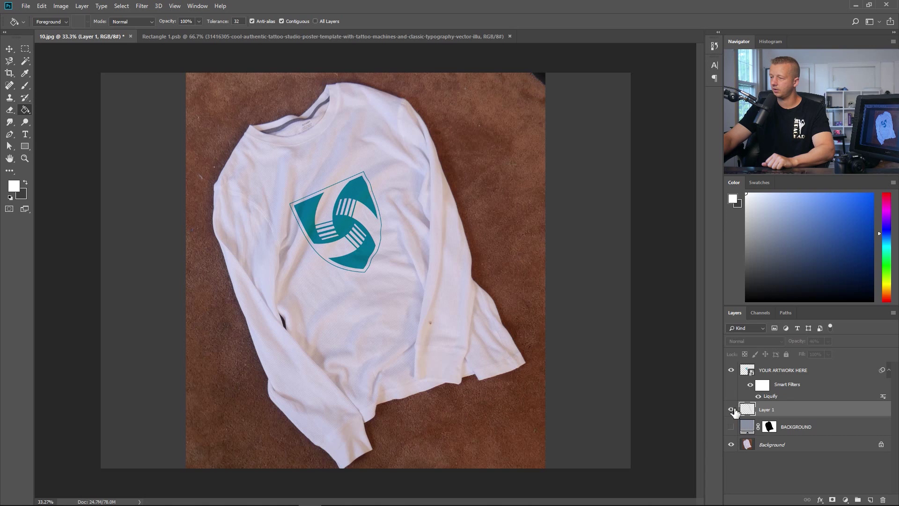
{"action": "left_click", "coordinate": [731, 426]}
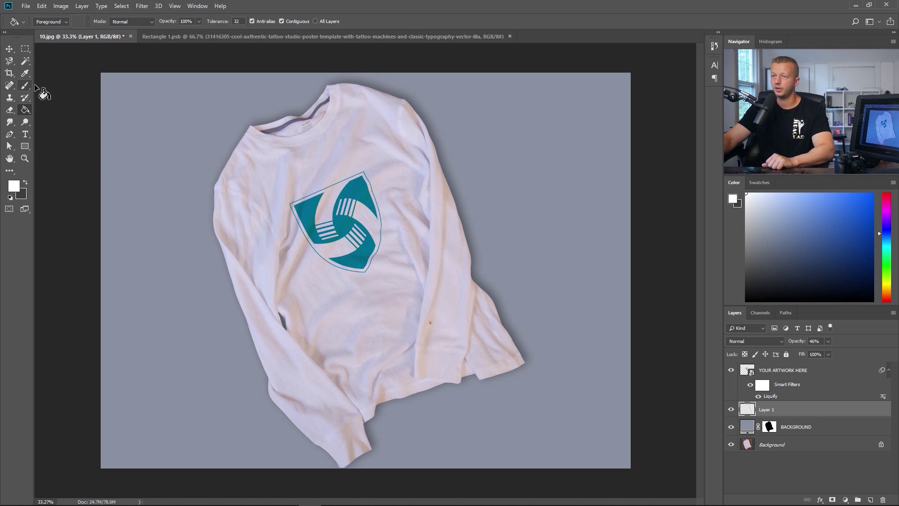
- Review the Eraser tool's brush size, hardness and opacity settings, then return to the Move tool with no layer selected
{"action": "right_click", "coordinate": [10, 108]}
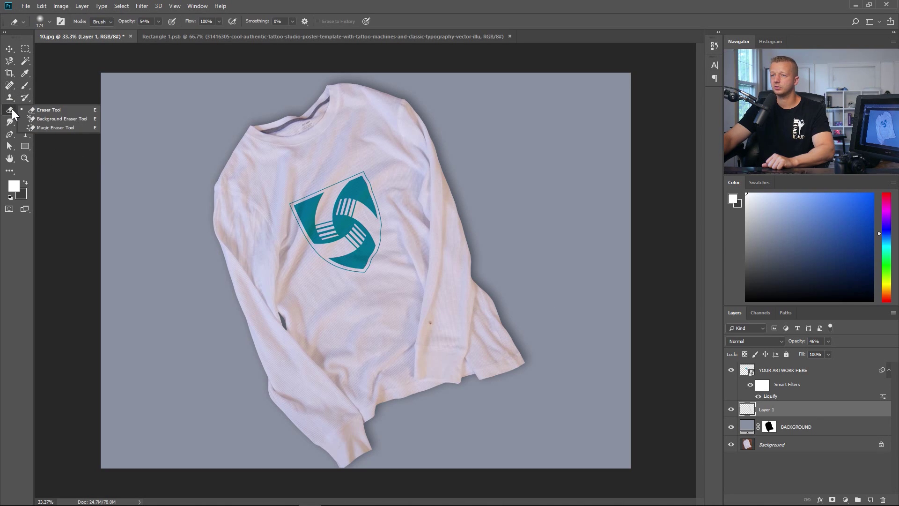
{"action": "left_click", "coordinate": [70, 110]}
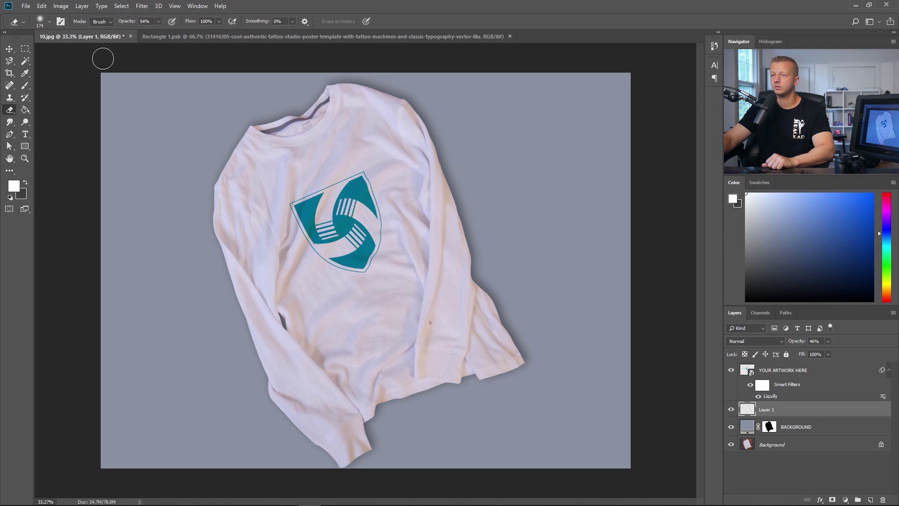
{"action": "left_click", "coordinate": [50, 22]}
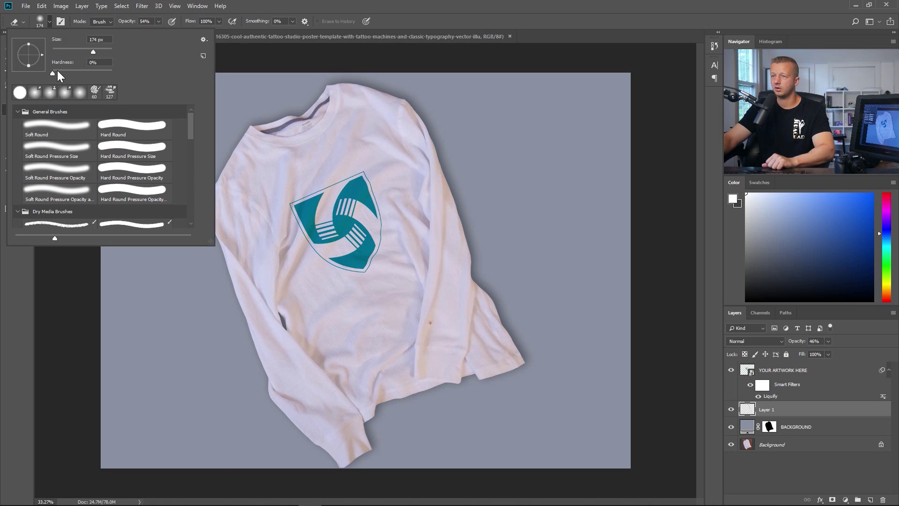
{"action": "left_click", "coordinate": [367, 6]}
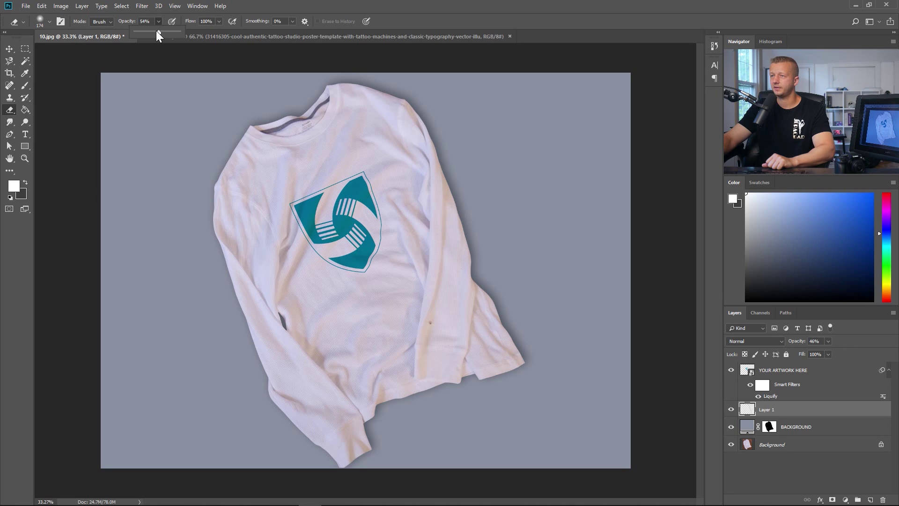
{"action": "left_click", "coordinate": [347, 9]}
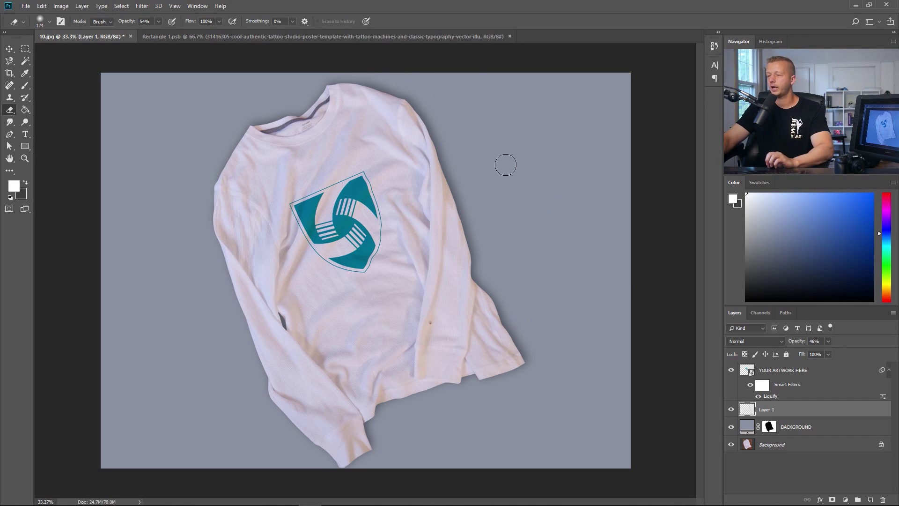
{"action": "left_click", "coordinate": [9, 49]}
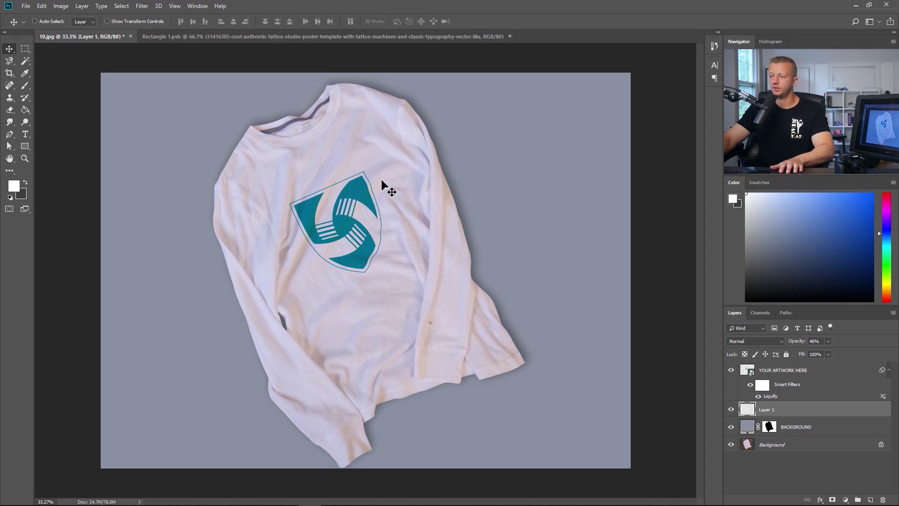
{"action": "left_click", "coordinate": [371, 325], "text": "ctrl"}
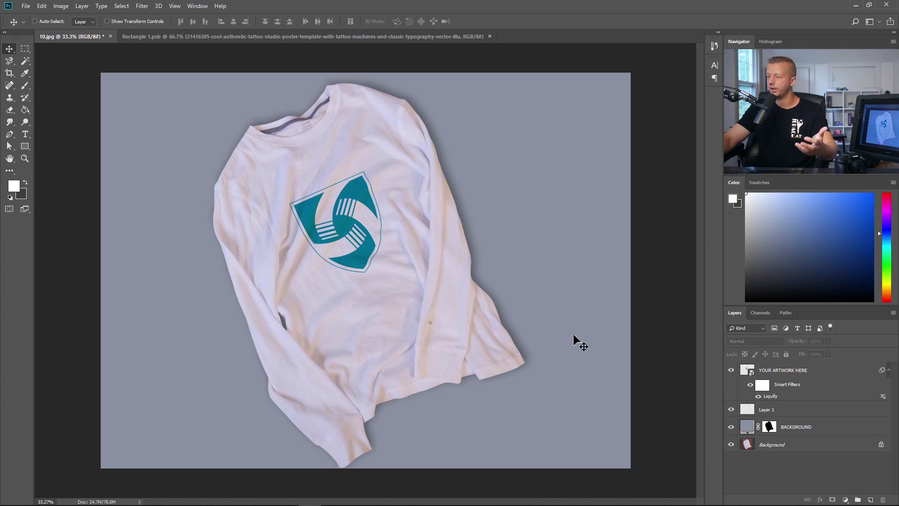
- Add a Hue/Saturation adjustment layer directly above the original Background photo, keeping its settings clear of the shirt
{"action": "left_click", "coordinate": [818, 449]}
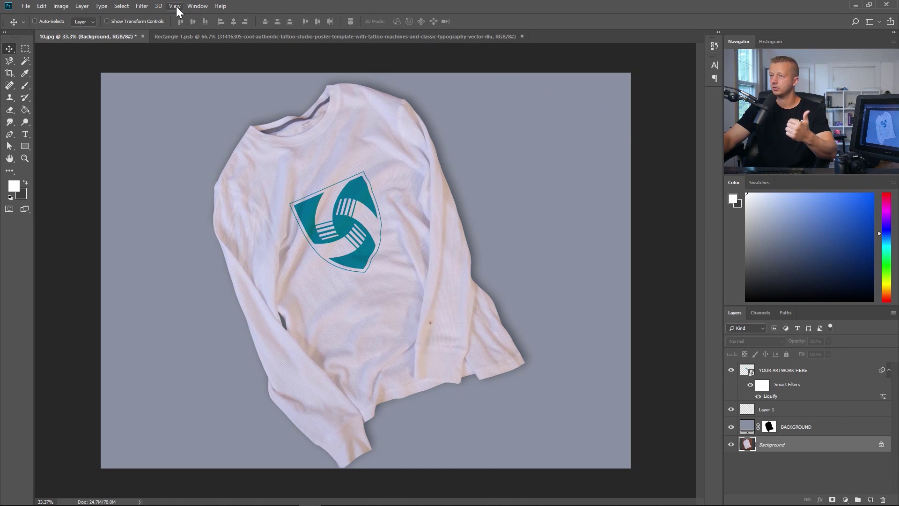
{"action": "left_click", "coordinate": [196, 6]}
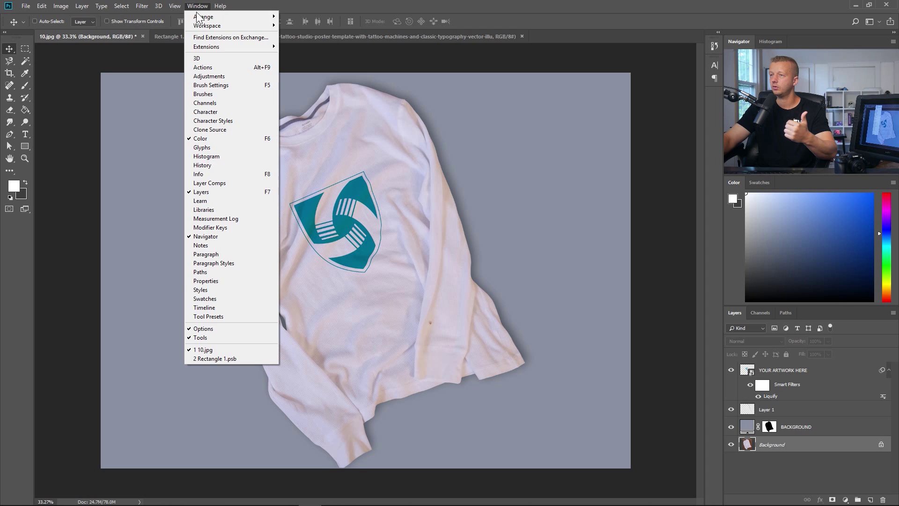
{"action": "left_click", "coordinate": [216, 77]}
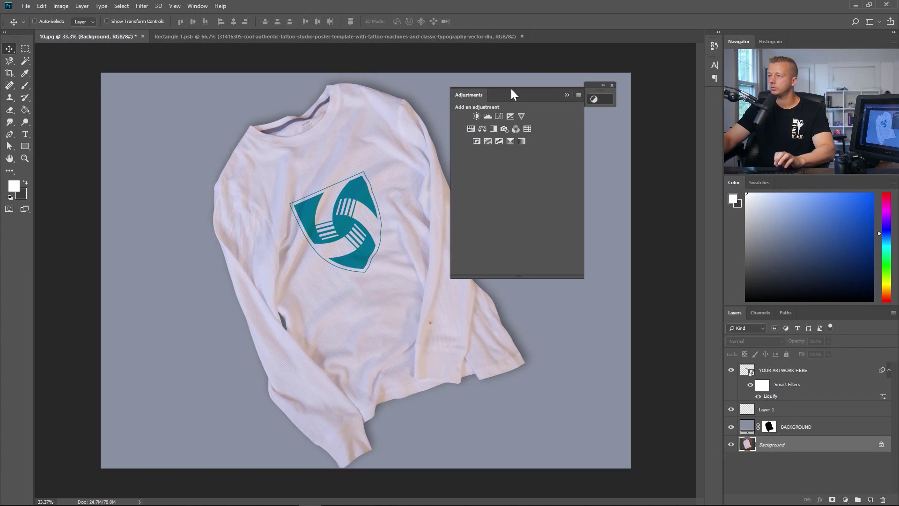
{"action": "left_click_drag", "start_coordinate": [511, 92], "coordinate": [621, 57]}
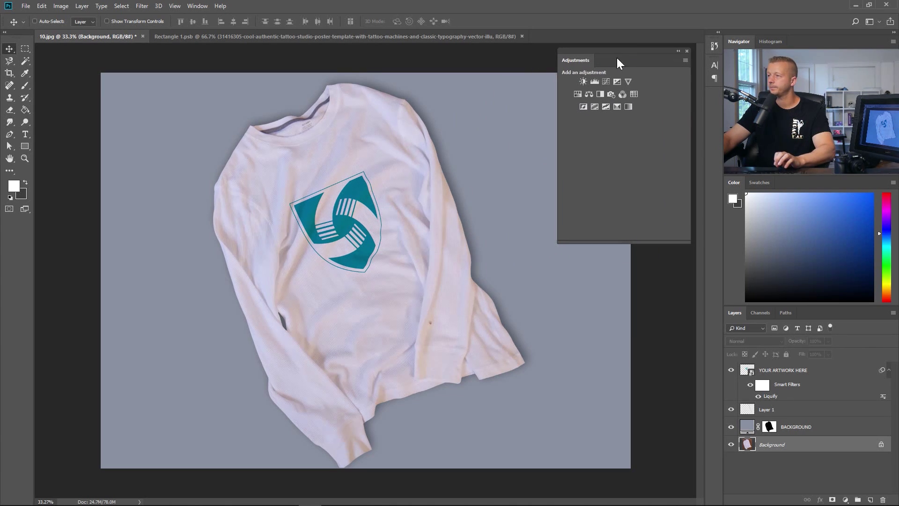
{"action": "left_click", "coordinate": [577, 94]}
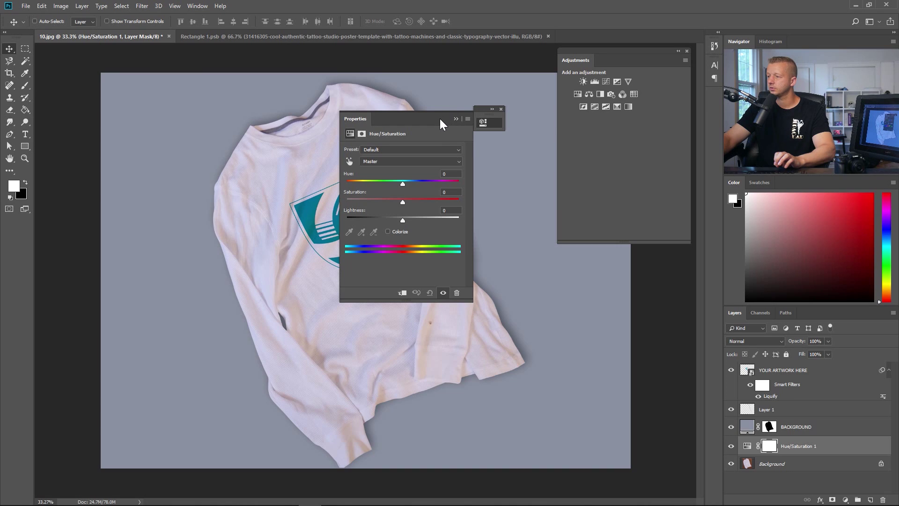
{"action": "left_click_drag", "start_coordinate": [440, 119], "coordinate": [605, 92]}
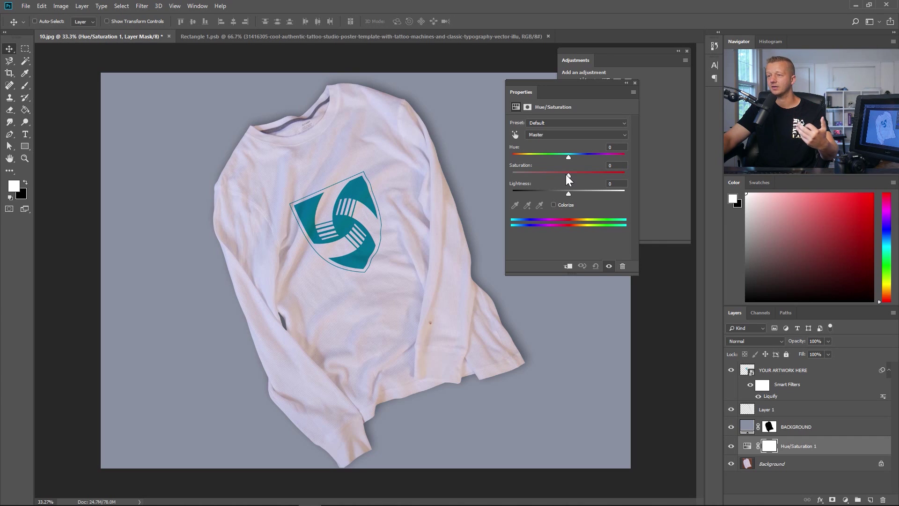
- Try different saturation levels on the shirt photo and settle the Hue/Saturation adjustment at a saturation of -66
{"action": "left_click_drag", "start_coordinate": [567, 175], "coordinate": [483, 180]}
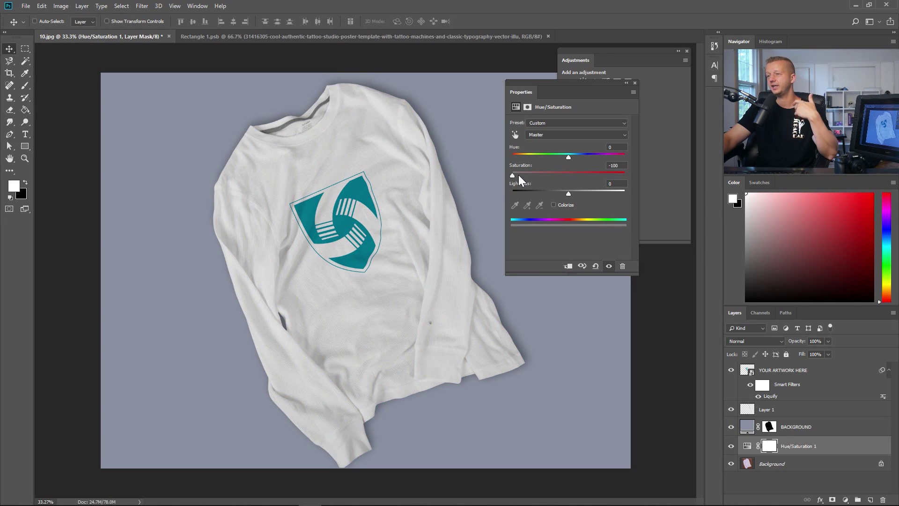
{"action": "left_click_drag", "start_coordinate": [518, 175], "coordinate": [562, 176]}
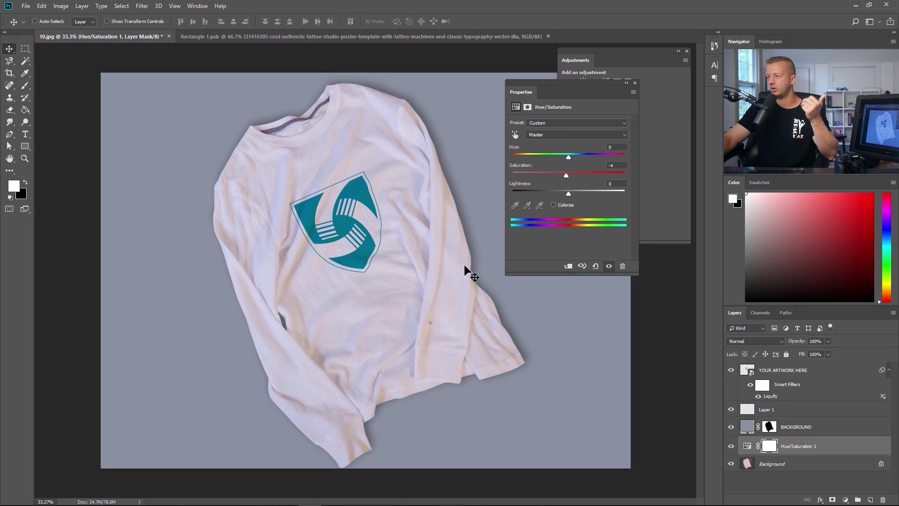
{"action": "left_click_drag", "start_coordinate": [563, 176], "coordinate": [540, 180]}
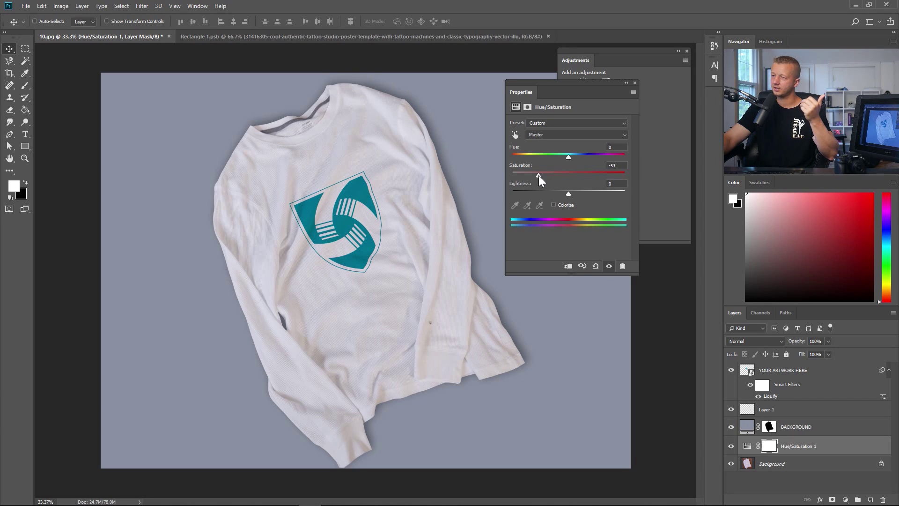
{"action": "left_click_drag", "start_coordinate": [539, 175], "coordinate": [500, 170]}
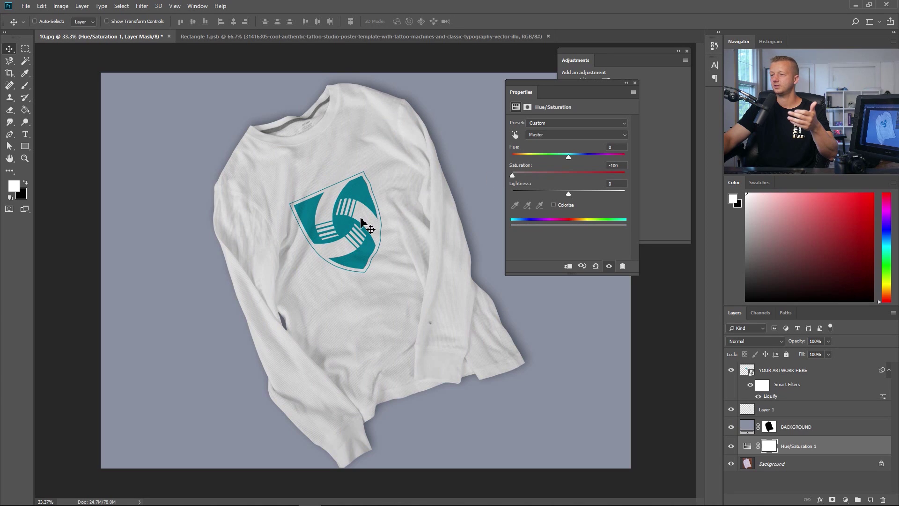
{"action": "left_click_drag", "start_coordinate": [519, 173], "coordinate": [533, 174]}
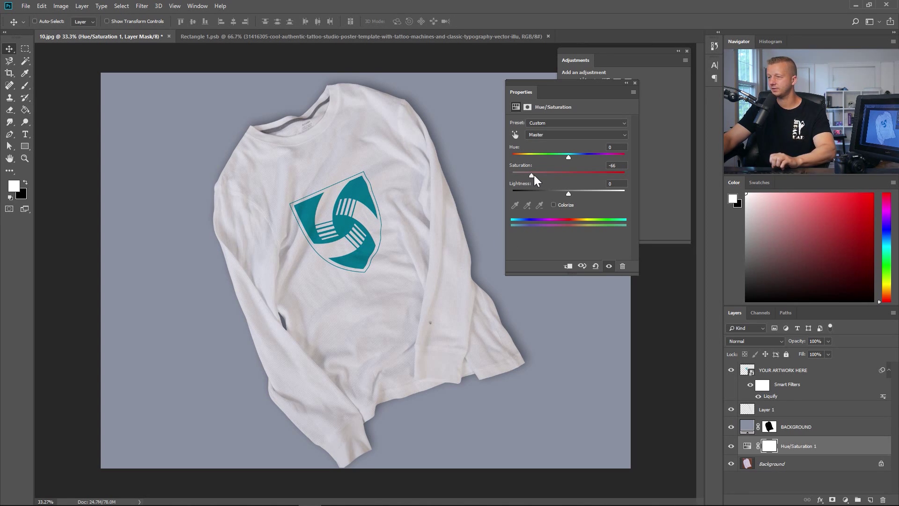
{"action": "left_click", "coordinate": [635, 83]}
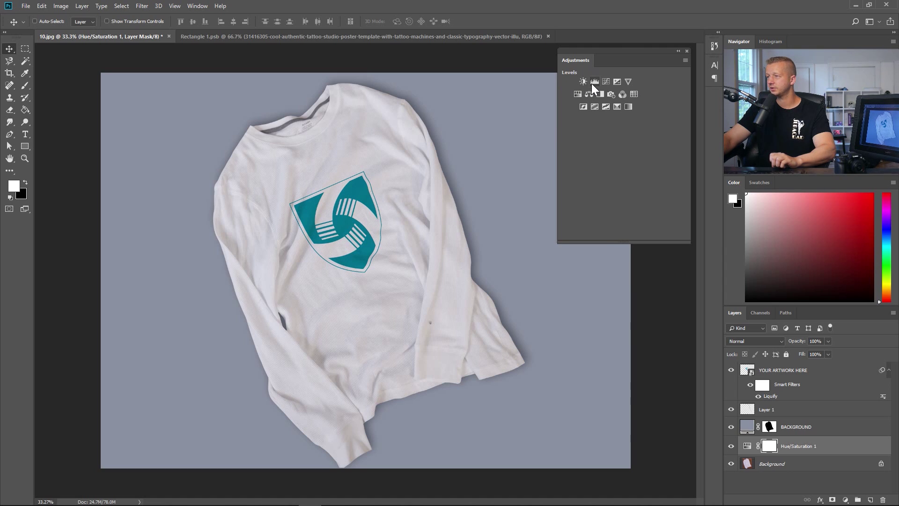
- Add a Levels adjustment layer above Hue/Saturation 1 and clip both adjustments to the Background photo
{"action": "left_click", "coordinate": [592, 83]}
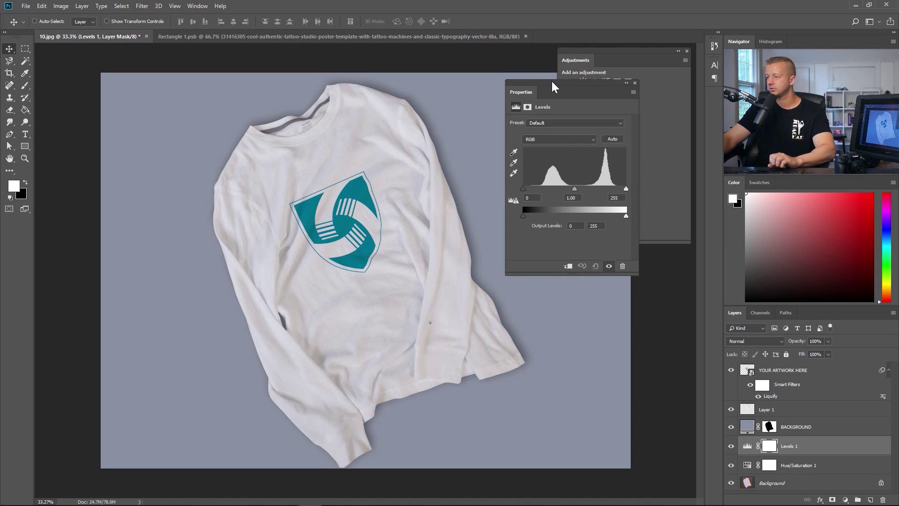
{"action": "left_click", "coordinate": [789, 463]}
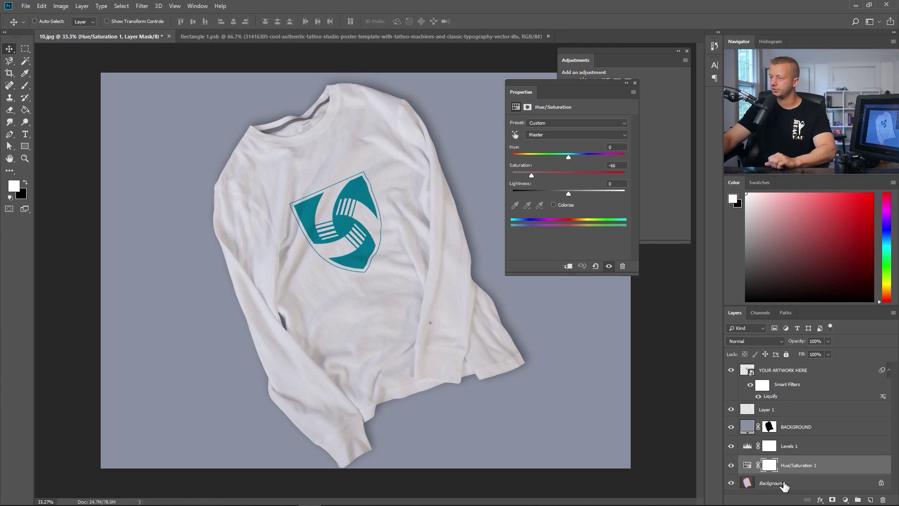
{"action": "left_click", "coordinate": [569, 266]}
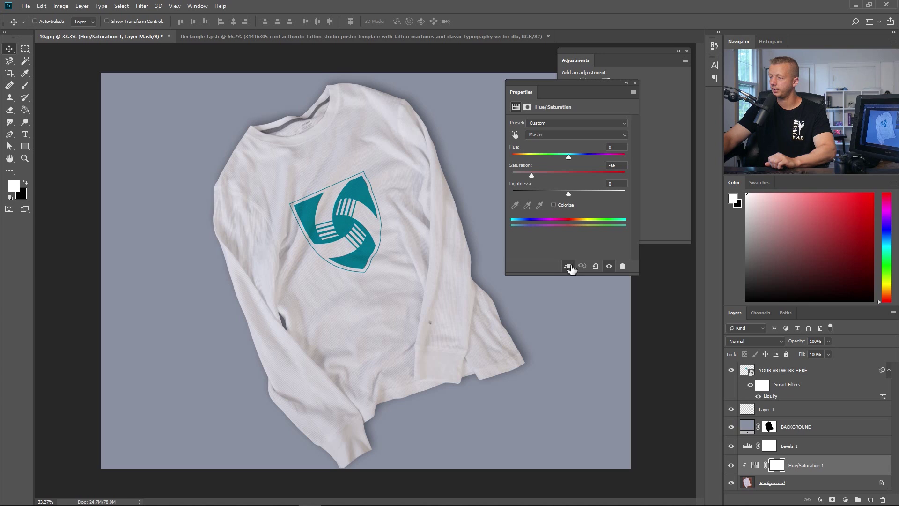
{"action": "left_click", "coordinate": [806, 447]}
{"action": "left_click", "coordinate": [569, 267]}
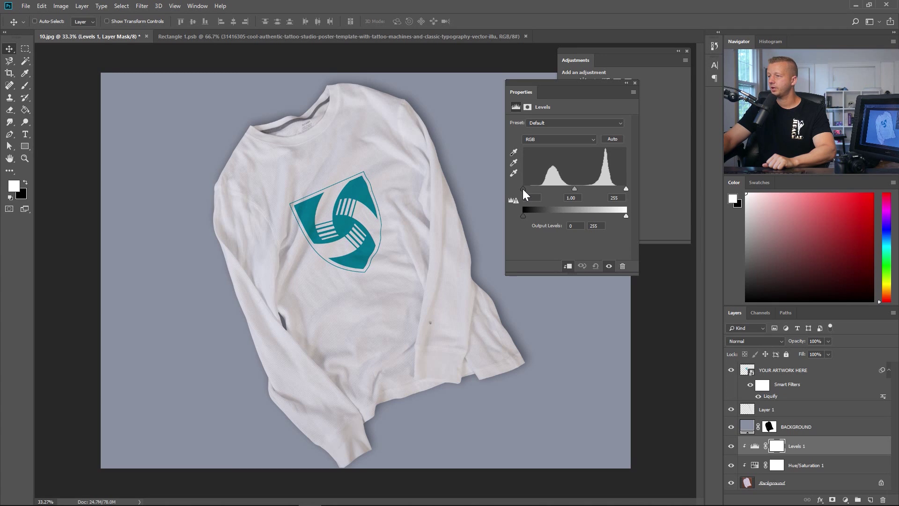
- Brighten the shirt and add contrast by setting the Levels adjustment's black input to 15 and white input to 235
{"action": "mouse_move", "coordinate": [523, 189]}
{"action": "left_mouse_down"}
{"action": "mouse_move", "coordinate": [543, 189]}
{"action": "mouse_move", "coordinate": [512, 187]}
{"action": "mouse_move", "coordinate": [572, 190]}
{"action": "mouse_move", "coordinate": [513, 186]}
{"action": "mouse_move", "coordinate": [542, 189]}
{"action": "mouse_move", "coordinate": [514, 187]}
{"action": "mouse_move", "coordinate": [529, 187]}
{"action": "left_mouse_up"}
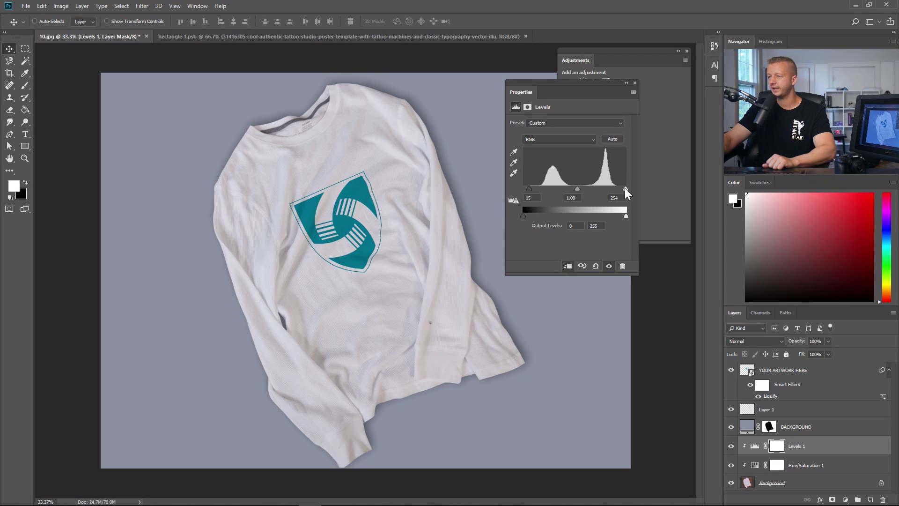
{"action": "left_click_drag", "start_coordinate": [624, 187], "coordinate": [618, 187]}
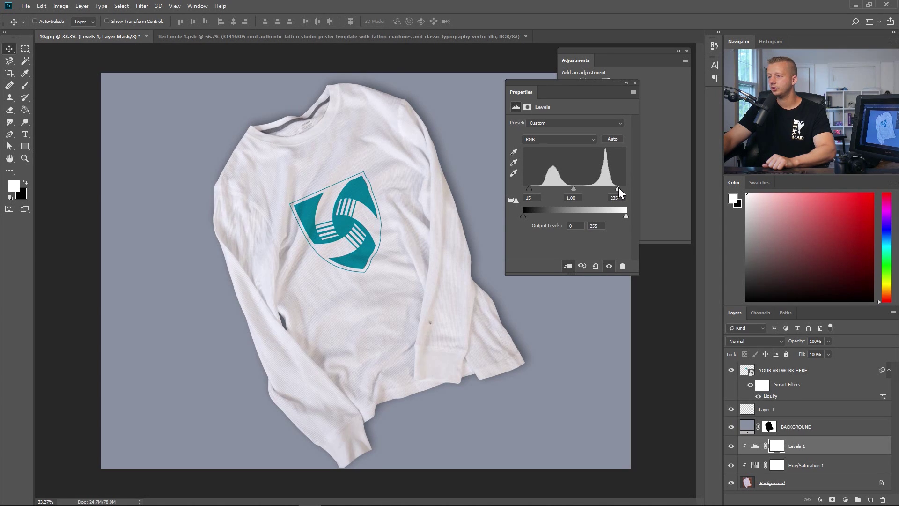
{"action": "left_click", "coordinate": [820, 451]}
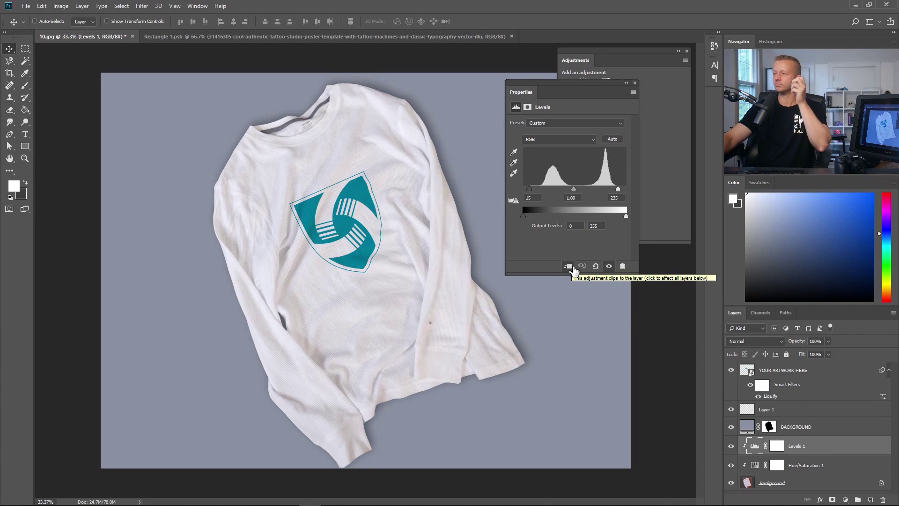
{"action": "left_click", "coordinate": [634, 83]}
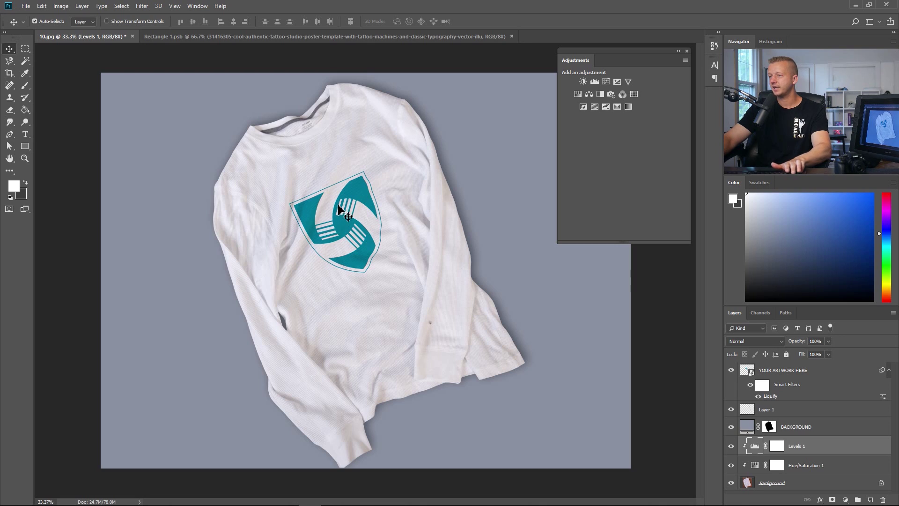
- Examine the shirt fabric and shield artwork at full size, and close the floating Adjustments palette
{"action": "key", "text": "ctrl+1"}
{"action": "scroll", "coordinate": [245, 183], "scroll_direction": "up", "scroll_amount": 5}
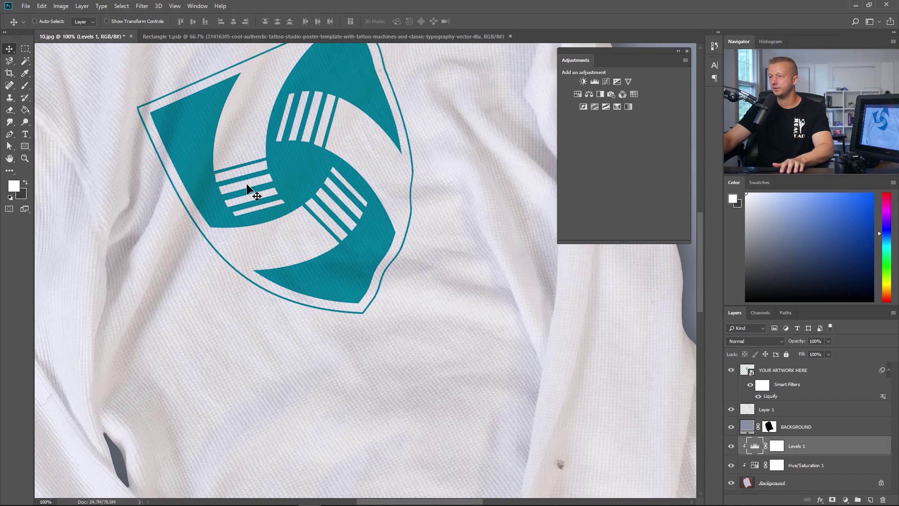
{"action": "scroll", "coordinate": [226, 147], "scroll_direction": "up", "scroll_amount": 3}
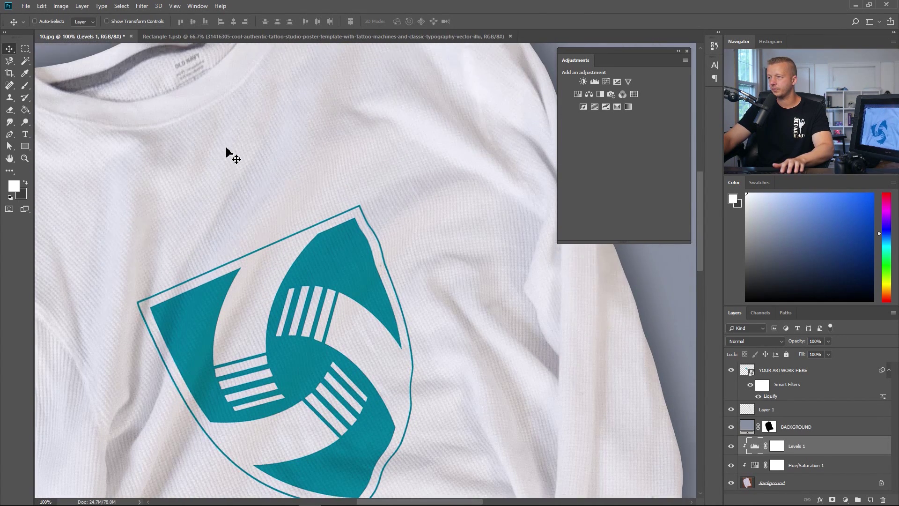
{"action": "scroll", "coordinate": [227, 159], "scroll_direction": "down", "scroll_amount": 4}
{"action": "scroll", "coordinate": [248, 218], "scroll_direction": "down", "scroll_amount": 3}
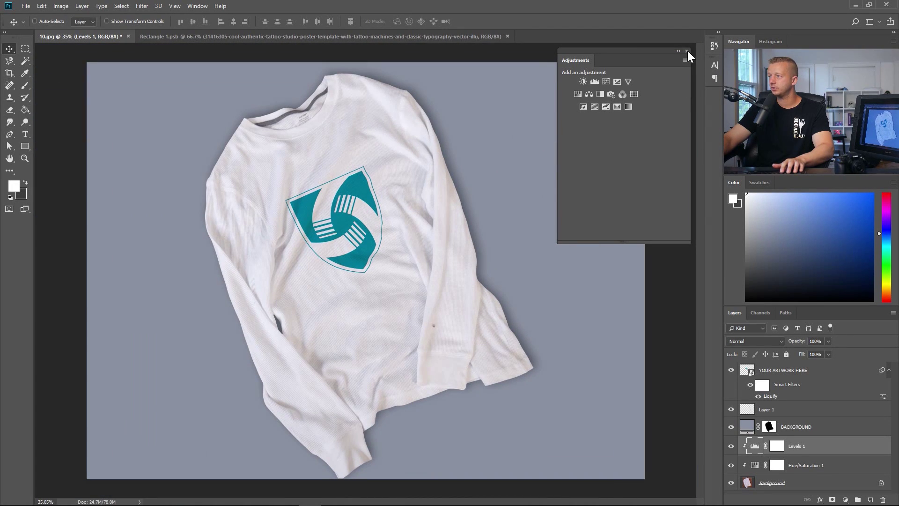
{"action": "left_click", "coordinate": [686, 51]}
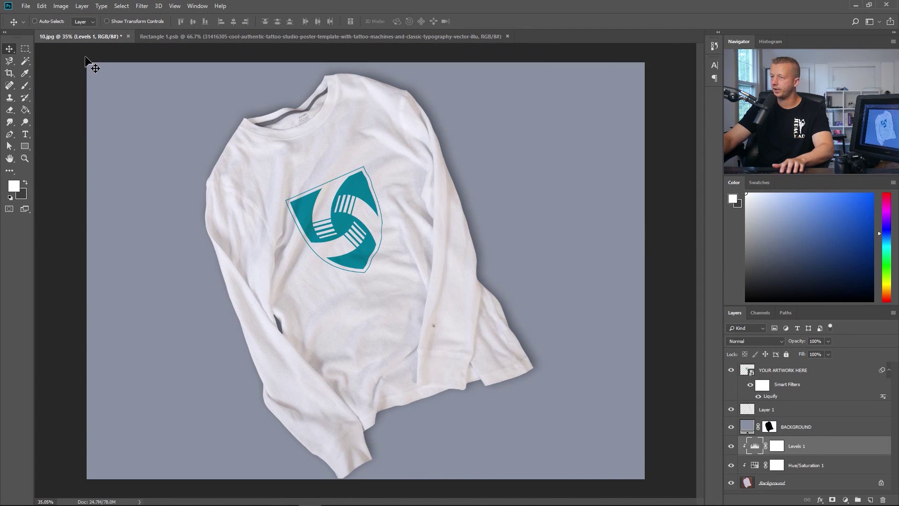
- Load the BACKGROUND layer's mask as a selection and add a Gradient fill layer above it, masked to the backdrop
{"action": "left_click", "coordinate": [817, 437]}
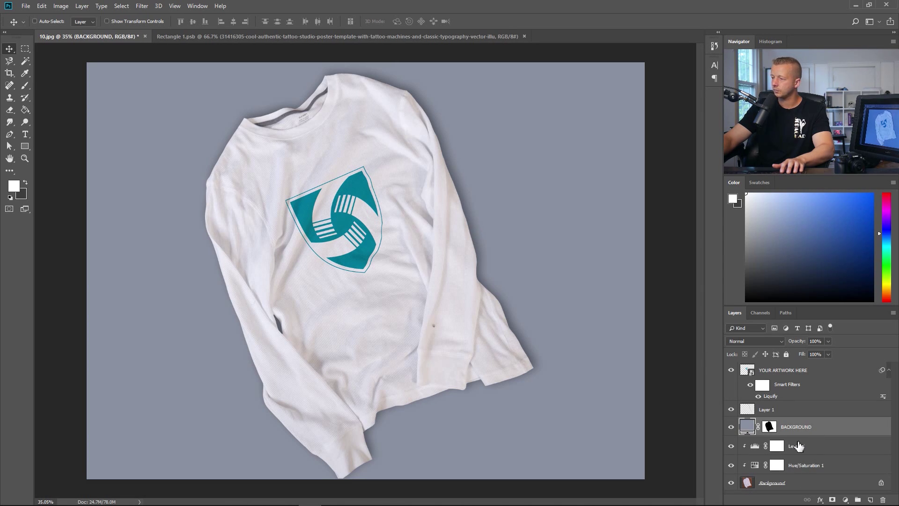
{"action": "left_click", "coordinate": [813, 484]}
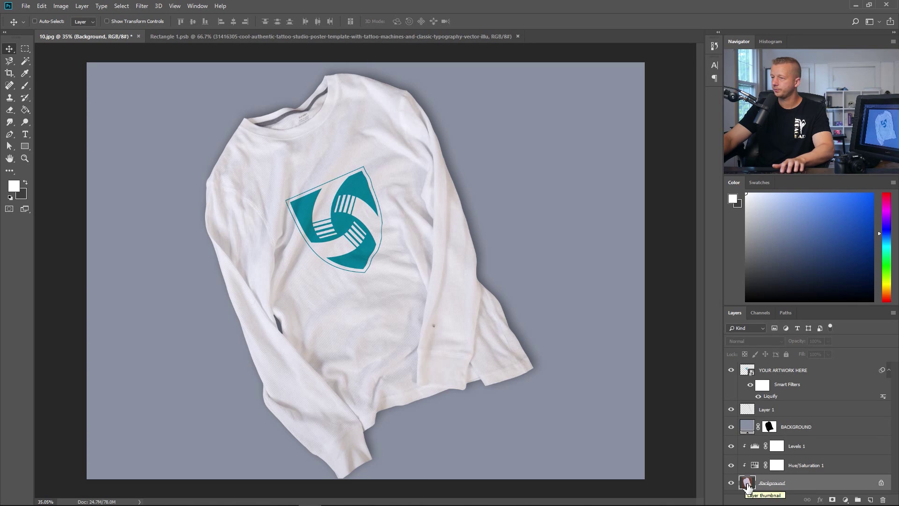
{"action": "left_click", "coordinate": [805, 433]}
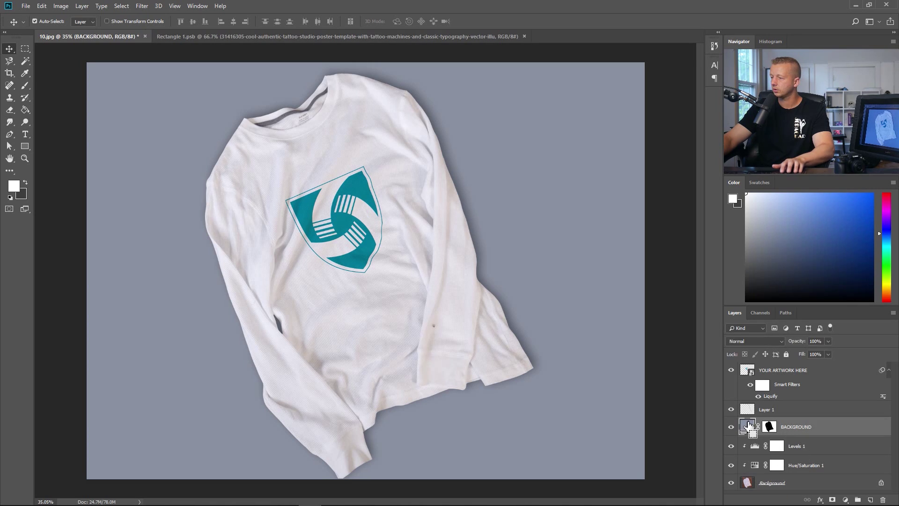
{"action": "left_click", "coordinate": [748, 426], "text": "ctrl"}
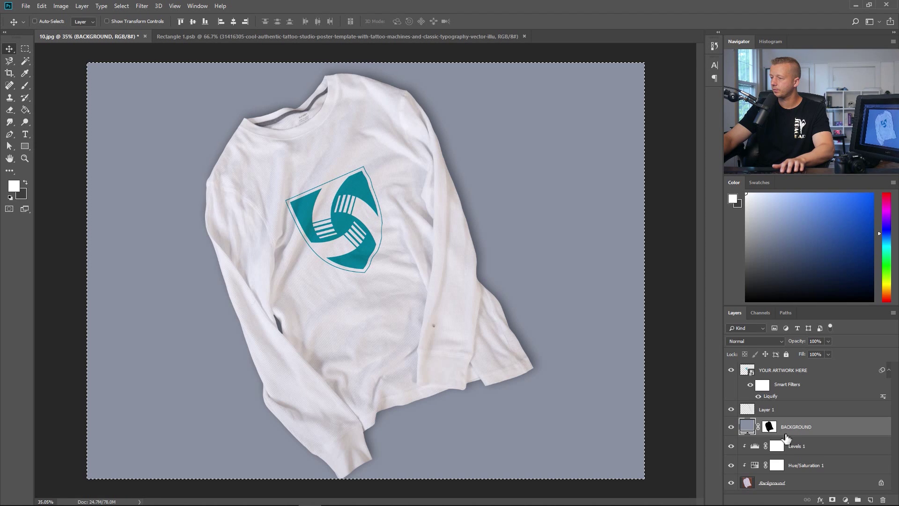
{"action": "left_click", "coordinate": [770, 427], "text": "ctrl"}
{"action": "left_click", "coordinate": [770, 427]}
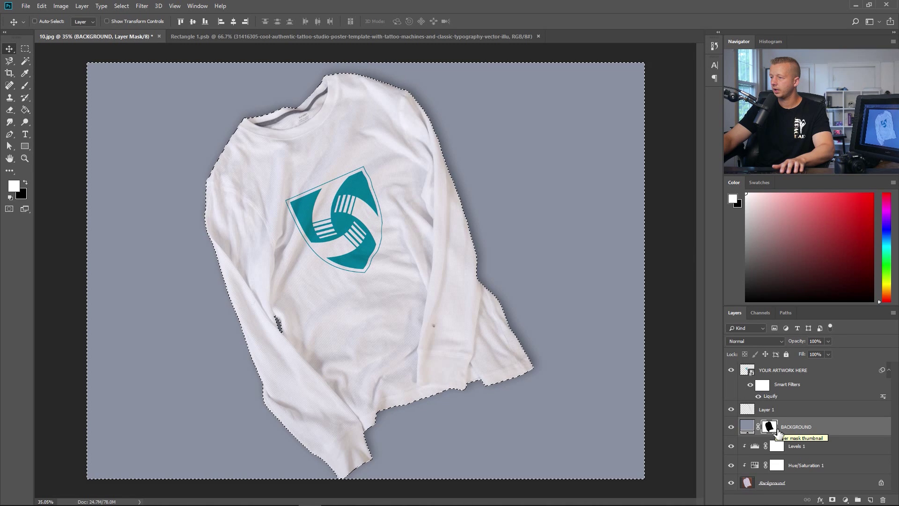
{"action": "left_click", "coordinate": [846, 499]}
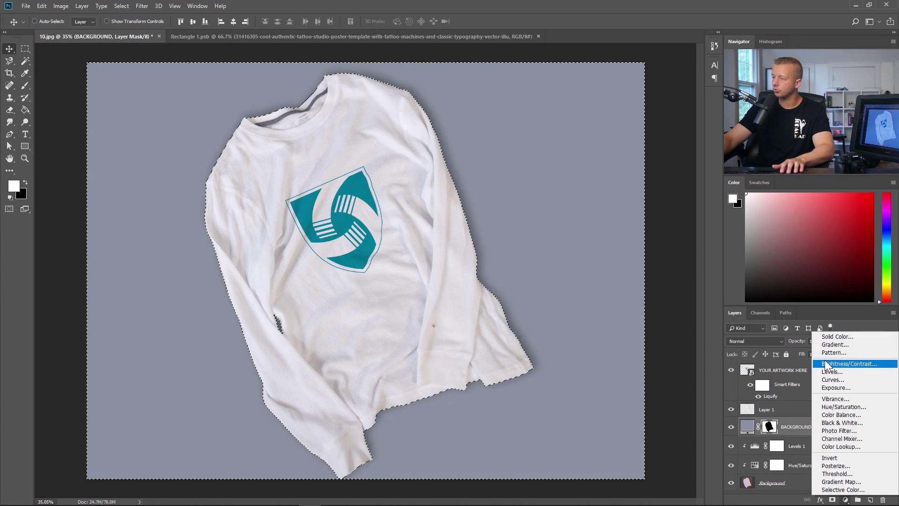
{"action": "left_click", "coordinate": [832, 347]}
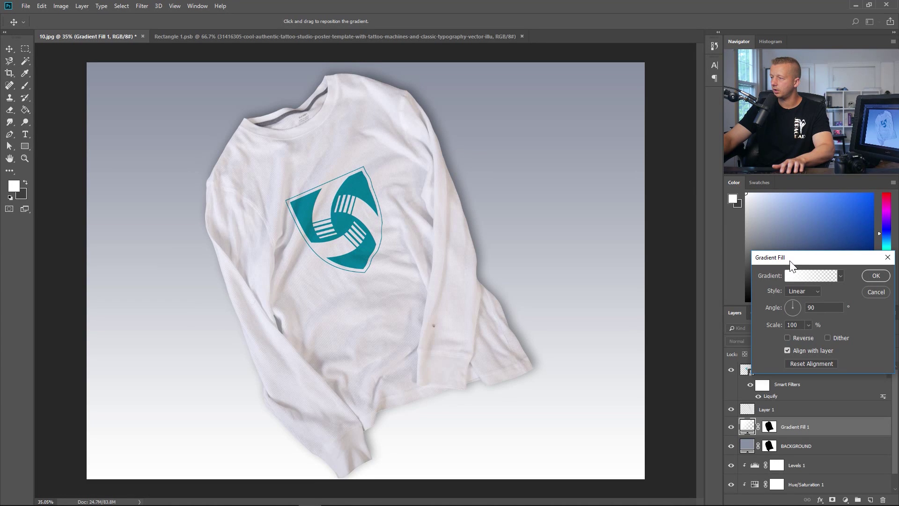
- Try several directions for the linear gradient fill and settle on an angle of 45 degrees
{"action": "left_click_drag", "start_coordinate": [788, 252], "coordinate": [524, 95]}
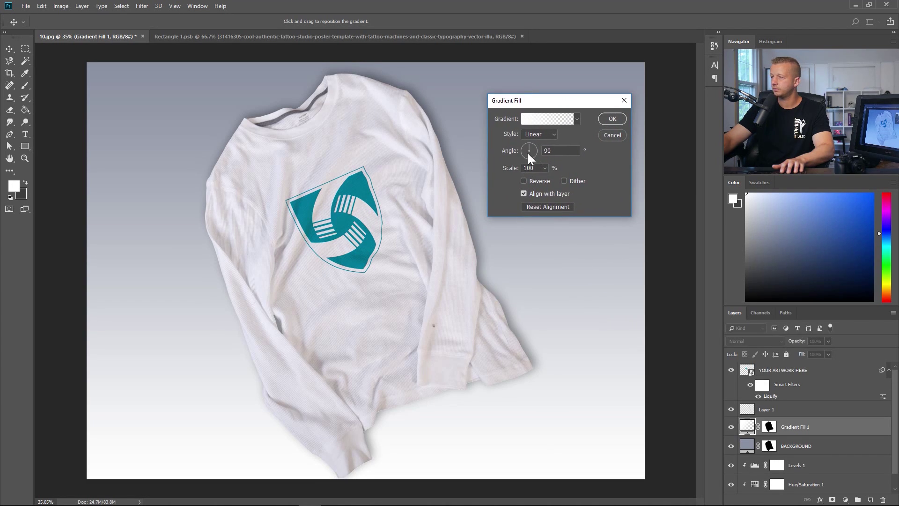
{"action": "left_click", "coordinate": [578, 118]}
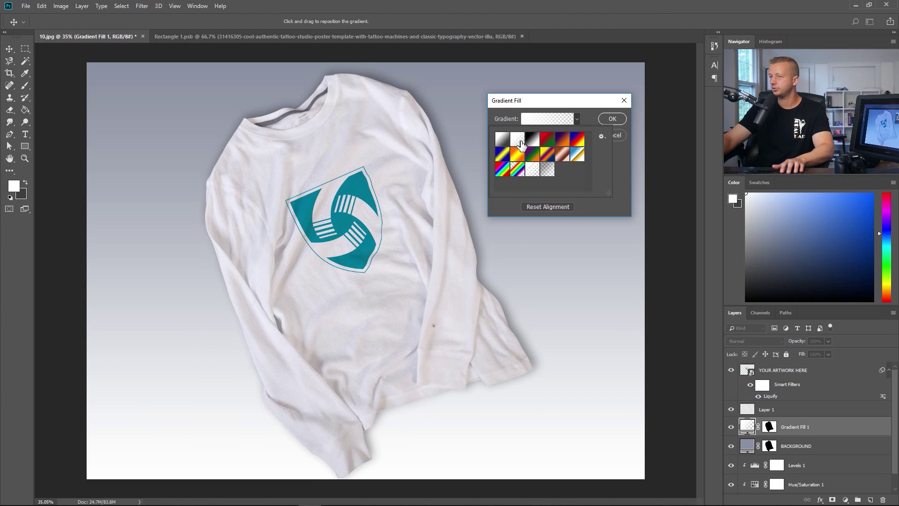
{"action": "left_click", "coordinate": [535, 100]}
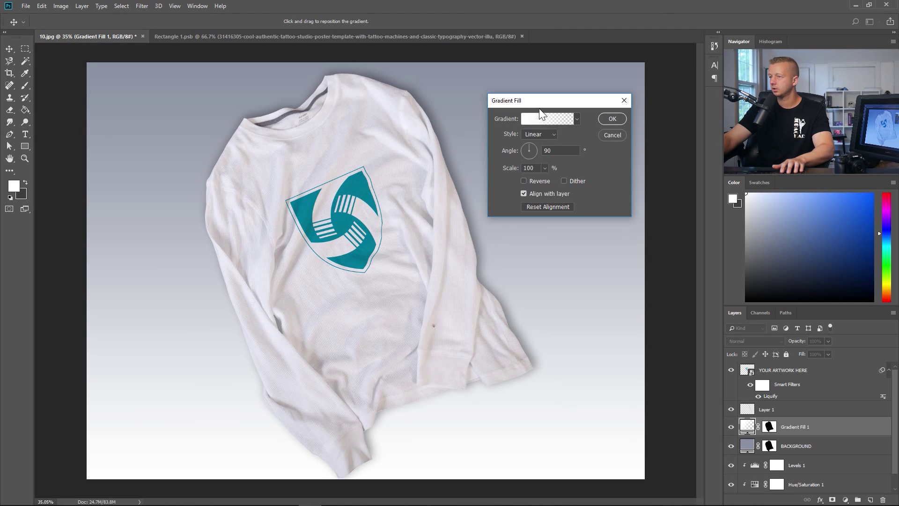
{"action": "left_click", "coordinate": [532, 156]}
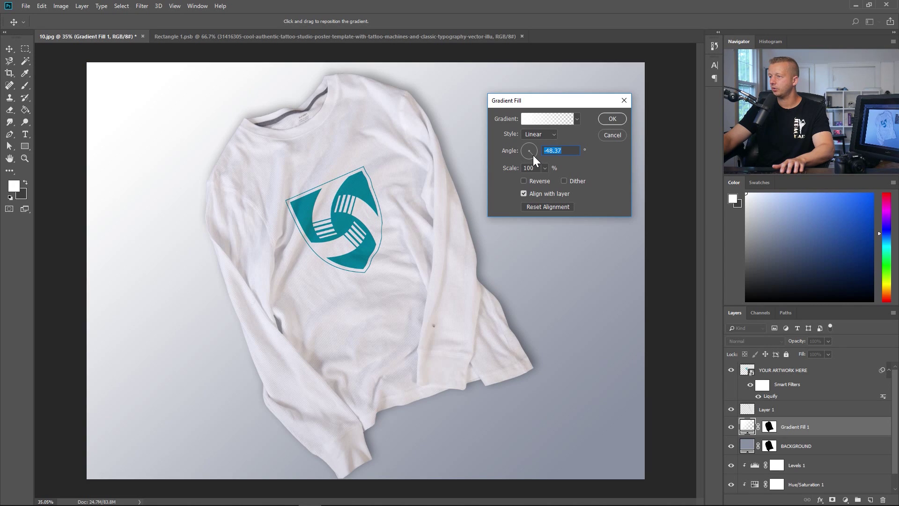
{"action": "left_click", "coordinate": [532, 156]}
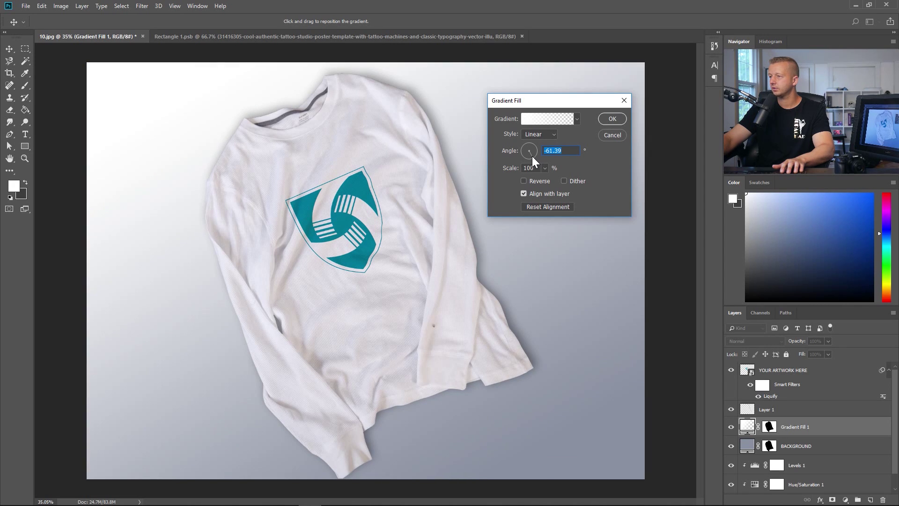
{"action": "left_click", "coordinate": [538, 142]}
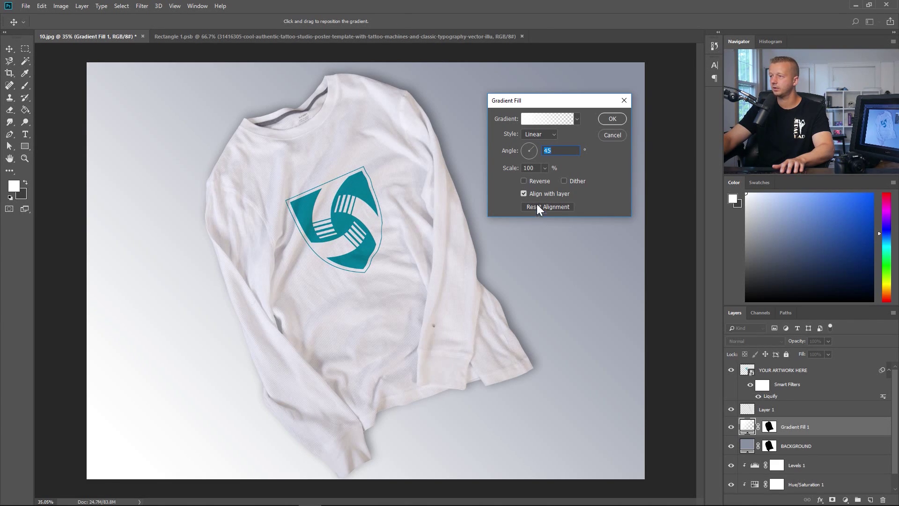
- Soften the gradient by setting its starting opacity stop to 41% and apply the gradient fill
{"action": "left_click", "coordinate": [550, 120]}
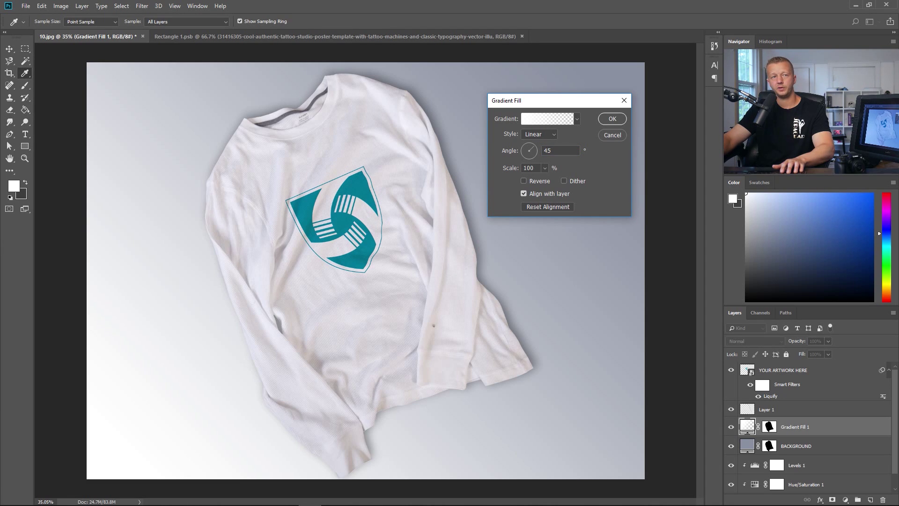
{"action": "left_click_drag", "start_coordinate": [6, 252], "coordinate": [549, 196]}
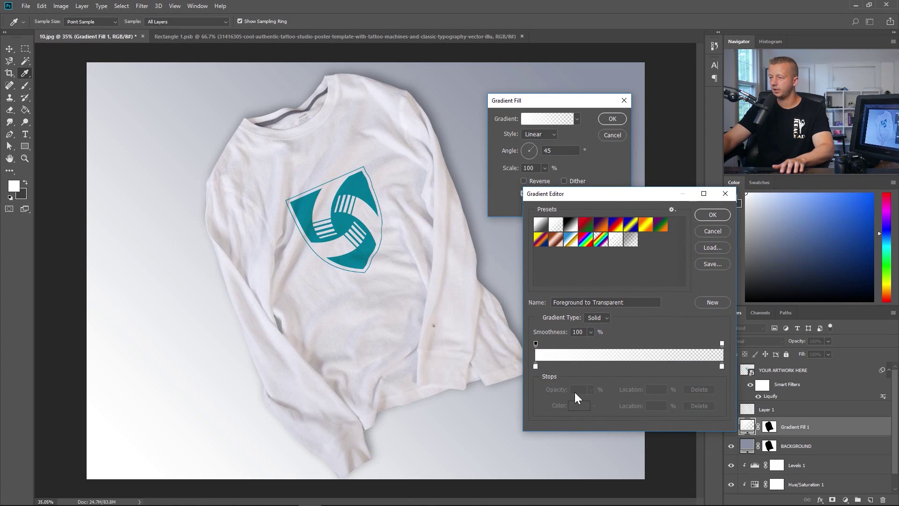
{"action": "left_click", "coordinate": [535, 344]}
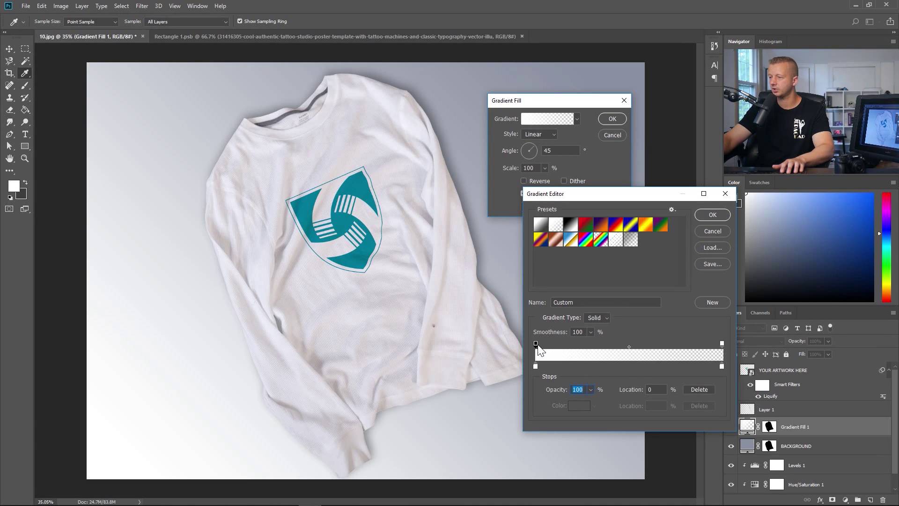
{"action": "left_click", "coordinate": [591, 390]}
{"action": "left_click_drag", "start_coordinate": [571, 403], "coordinate": [565, 402]}
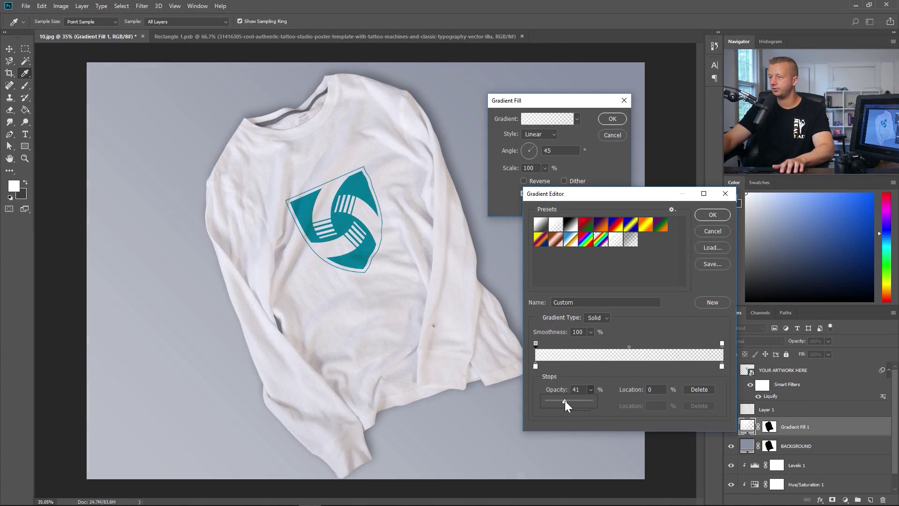
{"action": "left_click", "coordinate": [712, 215]}
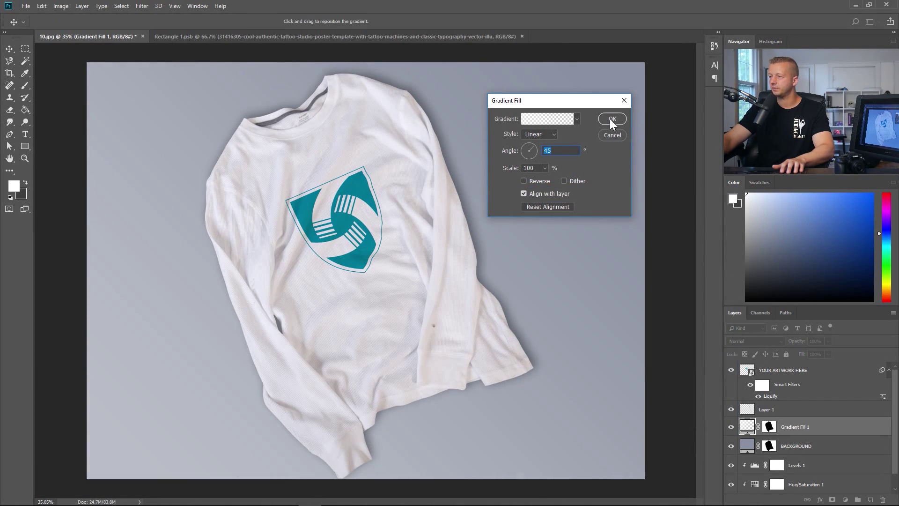
{"action": "left_click", "coordinate": [612, 119]}
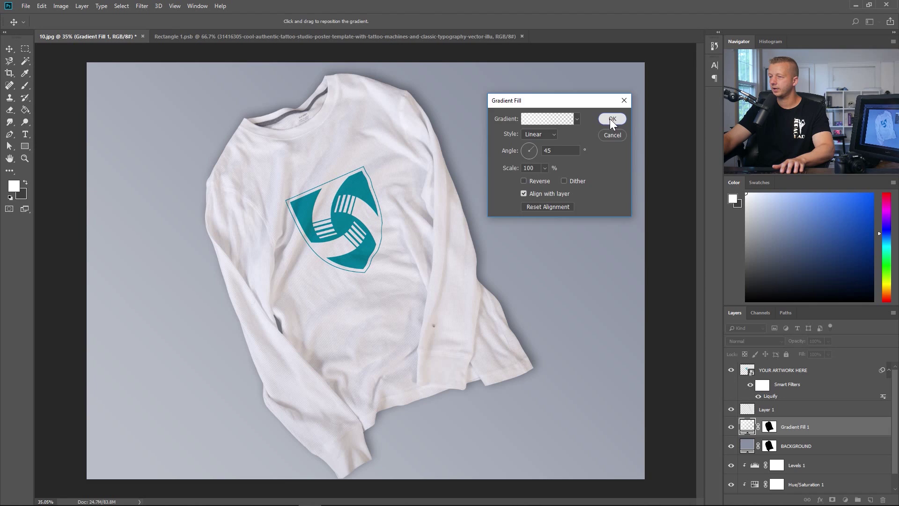
- Try purple tones for the BACKGROUND solid color and settle on the muted blue-grey 7a8188
{"action": "left_click", "coordinate": [751, 449]}
{"action": "double_click", "coordinate": [751, 446]}
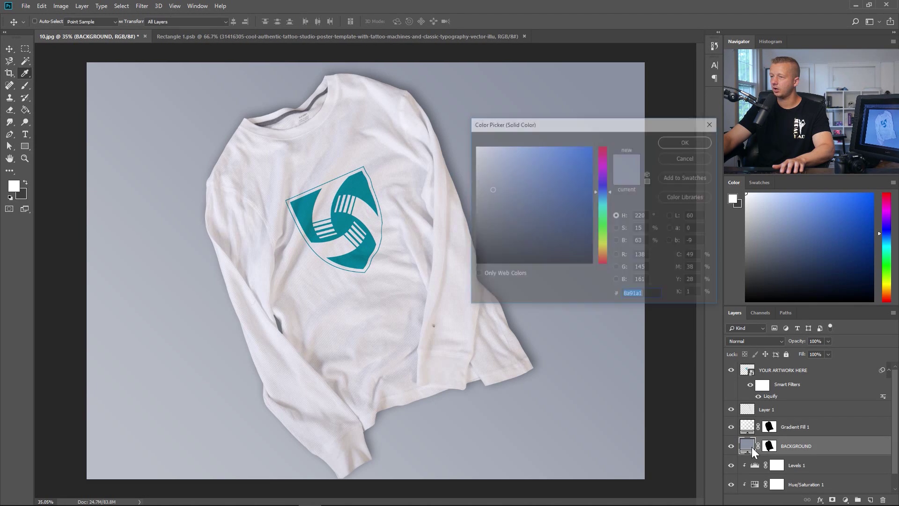
{"action": "left_click_drag", "start_coordinate": [502, 123], "coordinate": [545, 65]}
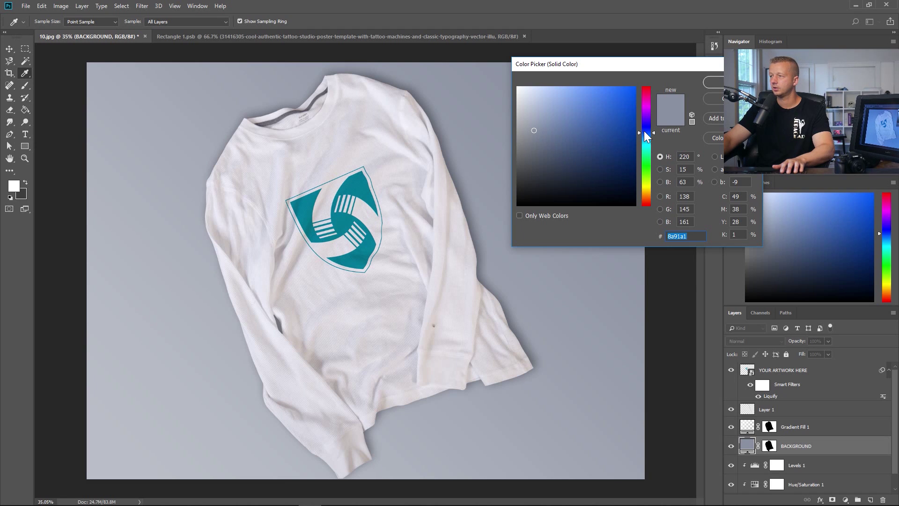
{"action": "left_click_drag", "start_coordinate": [644, 132], "coordinate": [646, 111]}
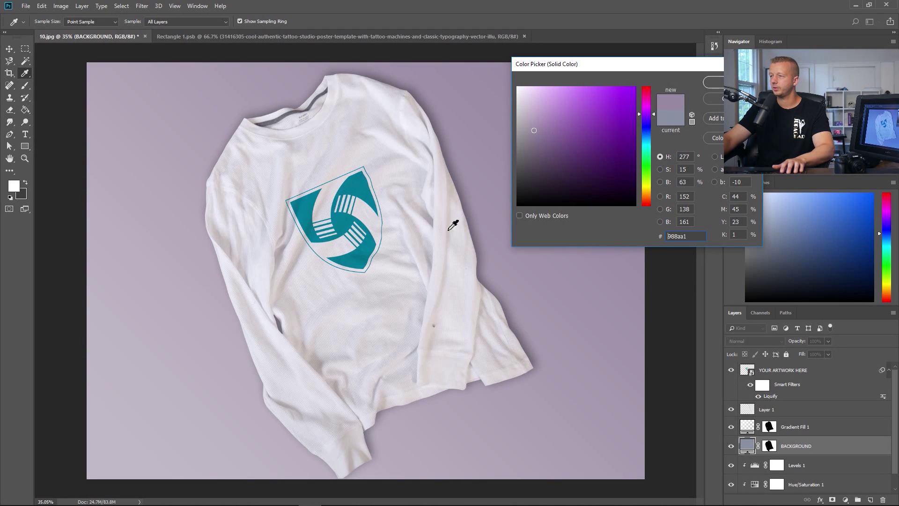
{"action": "left_click", "coordinate": [576, 152]}
{"action": "left_click", "coordinate": [601, 172]}
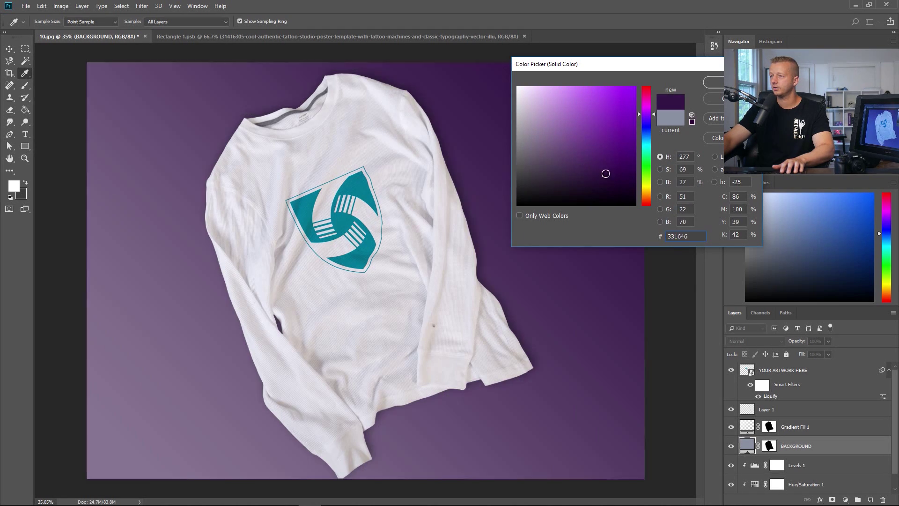
{"action": "left_click", "coordinate": [580, 141]}
{"action": "mouse_move", "coordinate": [547, 139]}
{"action": "left_mouse_down"}
{"action": "mouse_move", "coordinate": [532, 132]}
{"action": "mouse_move", "coordinate": [541, 155]}
{"action": "mouse_move", "coordinate": [561, 159]}
{"action": "mouse_move", "coordinate": [536, 161]}
{"action": "mouse_move", "coordinate": [527, 141]}
{"action": "left_mouse_up"}
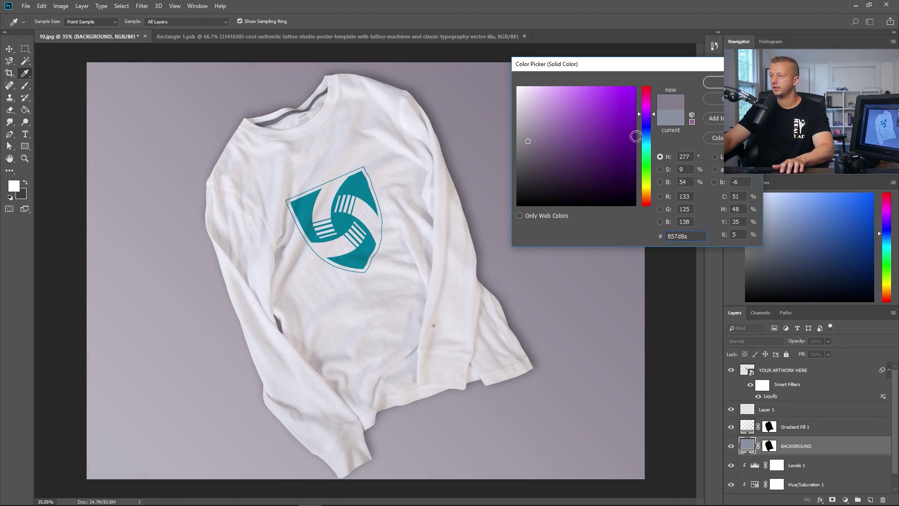
{"action": "left_click_drag", "start_coordinate": [651, 131], "coordinate": [647, 136]}
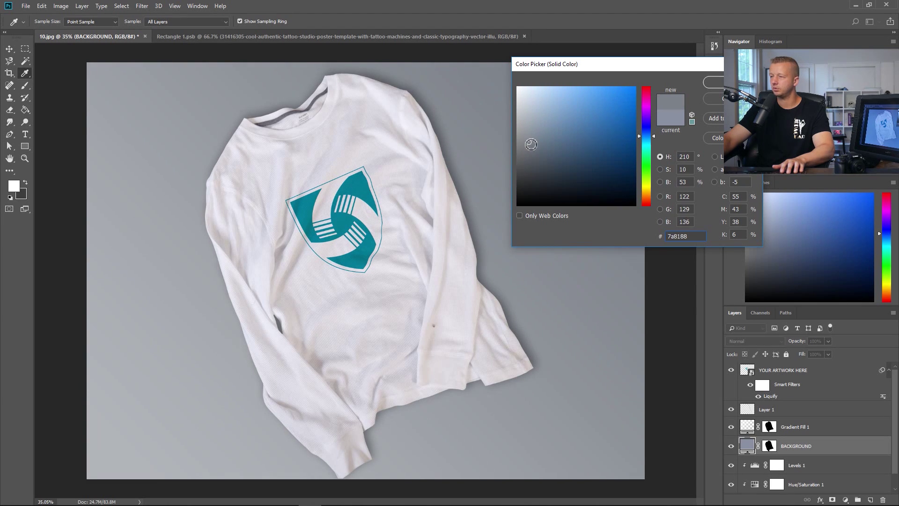
{"action": "left_click", "coordinate": [713, 83]}
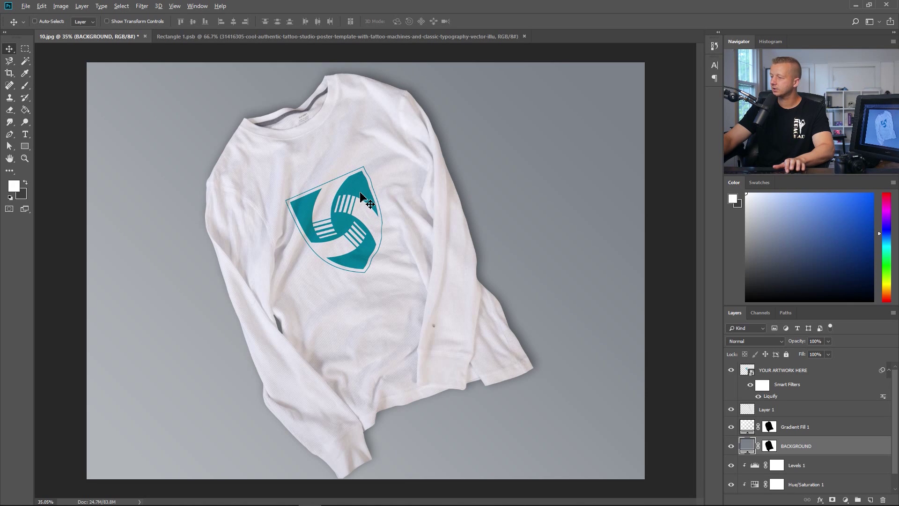
{"action": "scroll", "coordinate": [365, 265], "scroll_direction": "down", "scroll_amount": 1, "text": "alt"}
{"action": "scroll", "coordinate": [429, 300], "scroll_direction": "down", "scroll_amount": 1, "text": "alt"}
{"action": "scroll", "coordinate": [428, 300], "scroll_direction": "up", "scroll_amount": 1, "text": "alt"}
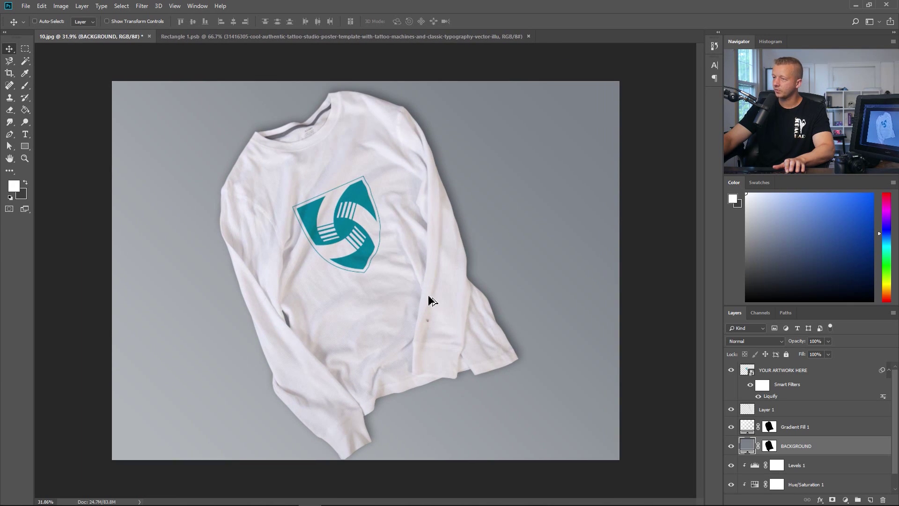
{"action": "scroll", "coordinate": [428, 299], "scroll_direction": "up", "scroll_amount": 1, "text": "alt"}
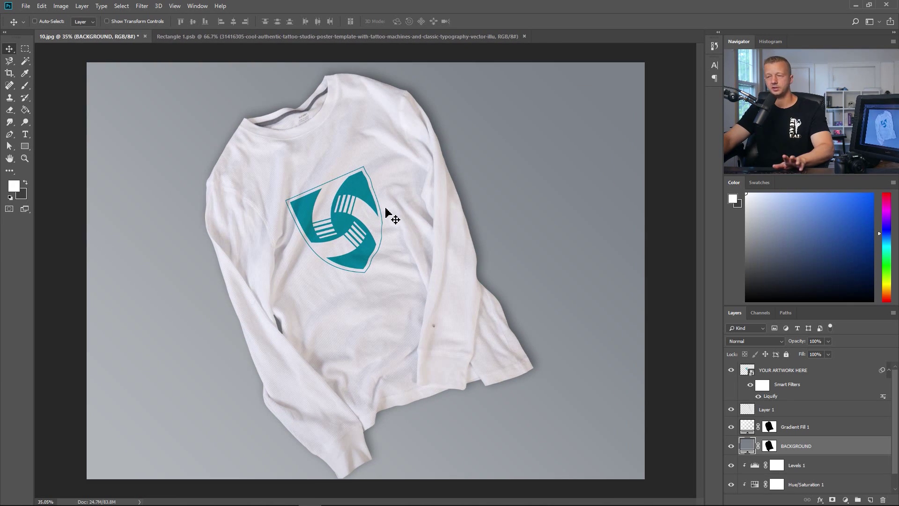